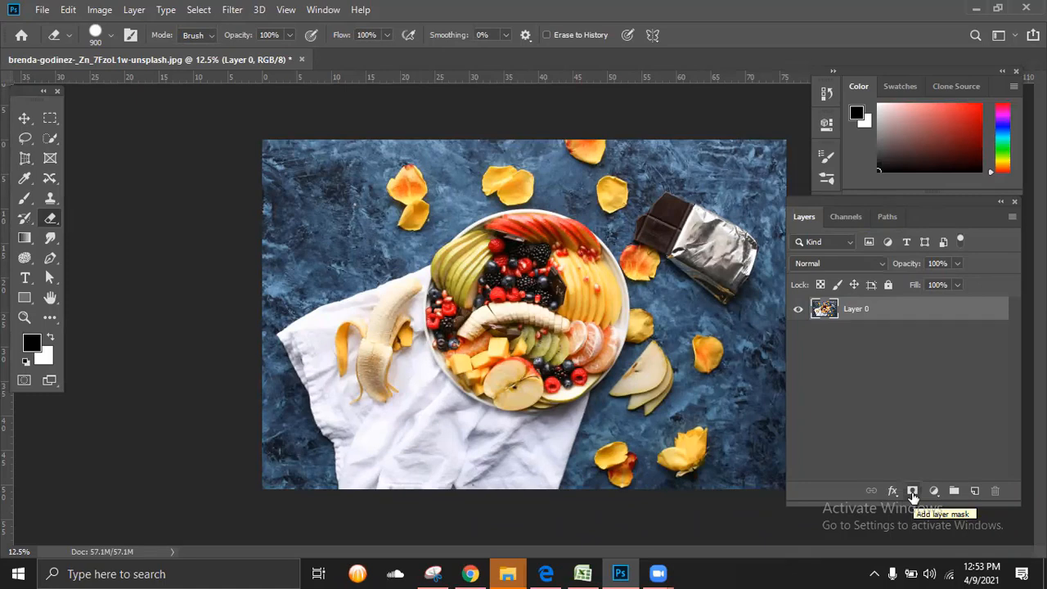
# Step: Add a layer mask to Layer 0 and set the layer thumbnails to the largest size
pyautogui.click(913, 493)
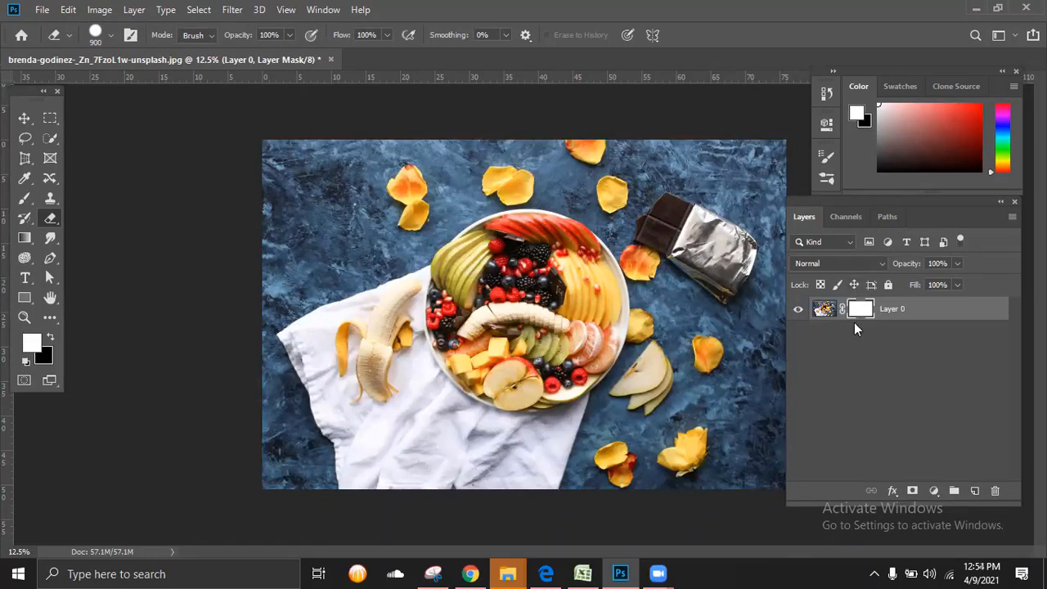
pyautogui.click(1012, 220)
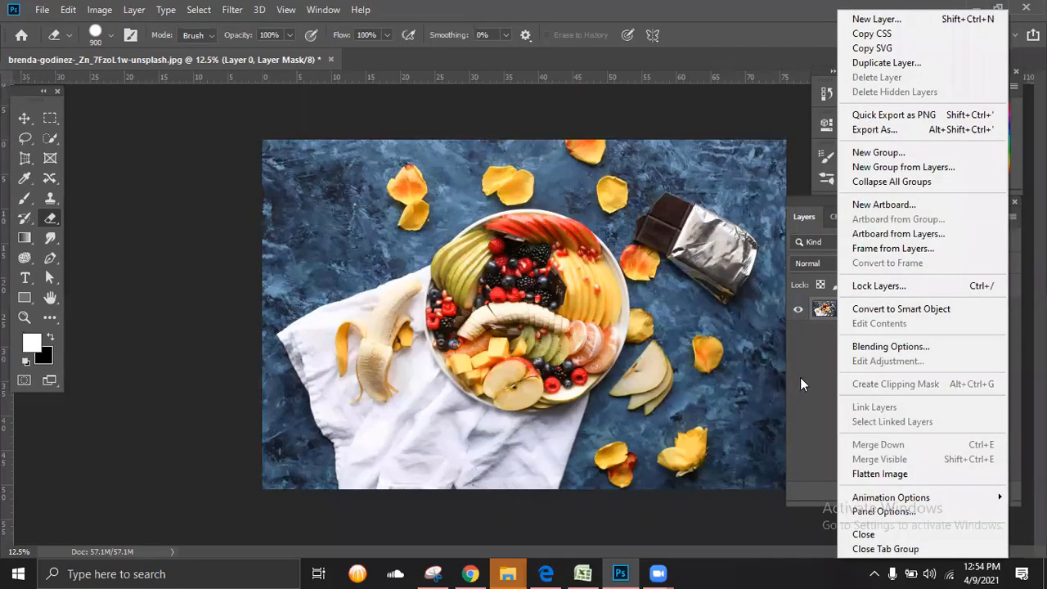
pyautogui.click(801, 379)
pyautogui.click(1011, 219)
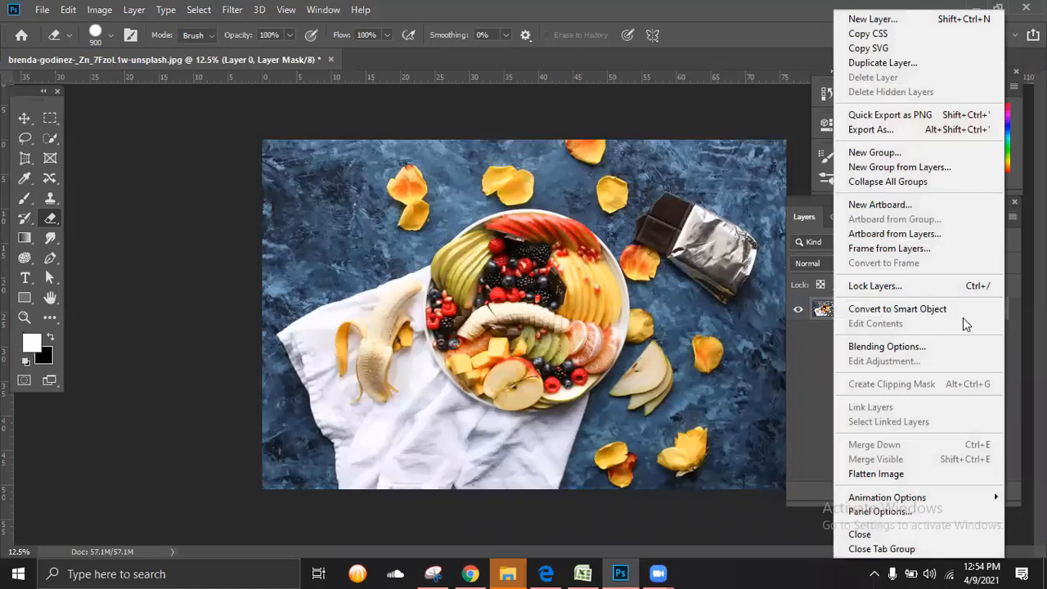
pyautogui.click(902, 510)
pyautogui.click(411, 221)
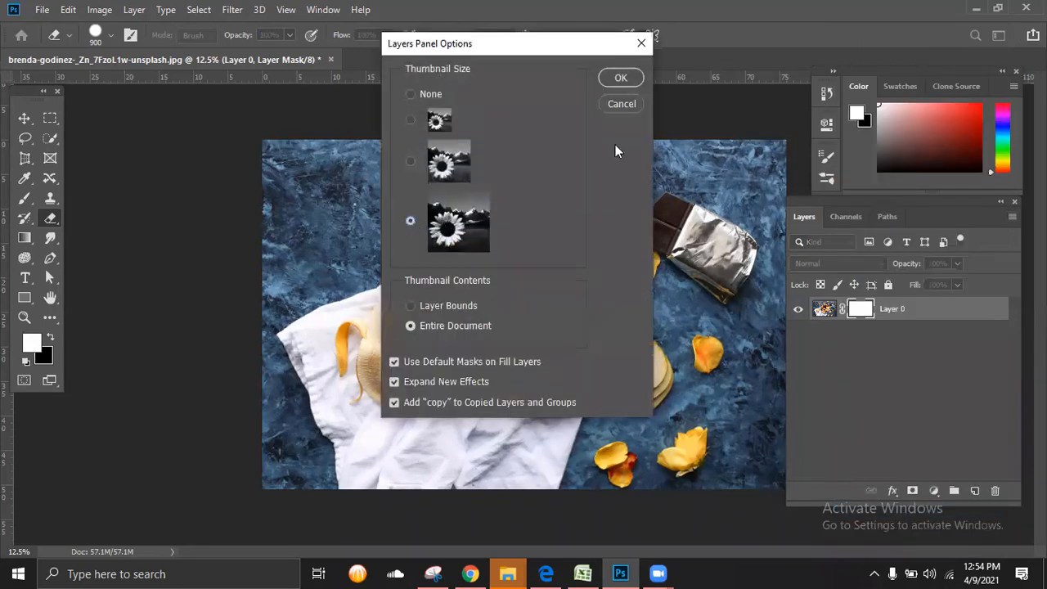
pyautogui.click(612, 77)
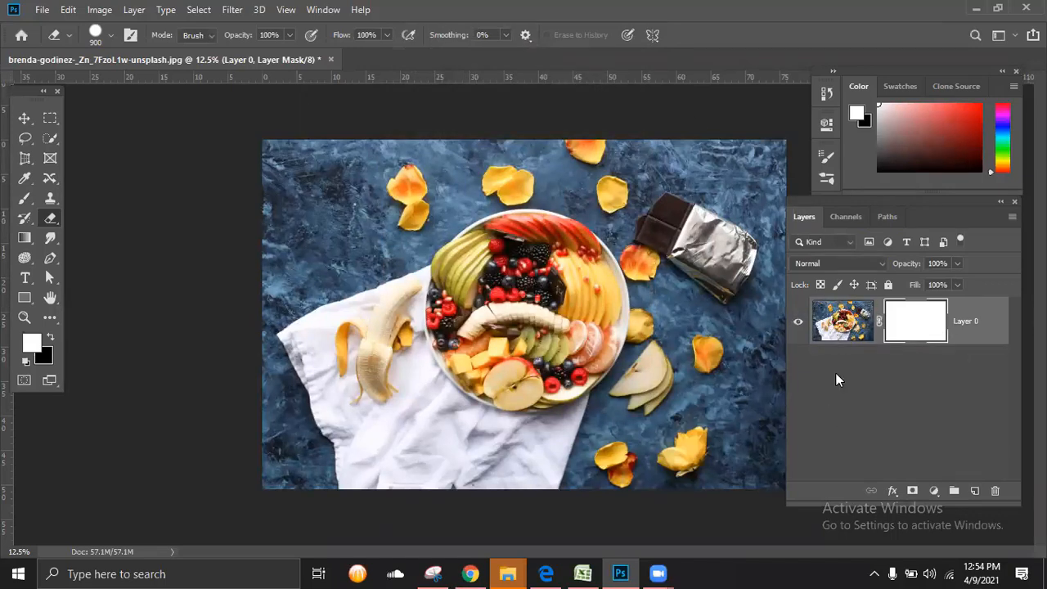
# Step: Target the layer mask of Layer 0 and set up the Brush tool with black as the foreground colour
pyautogui.click(846, 321)
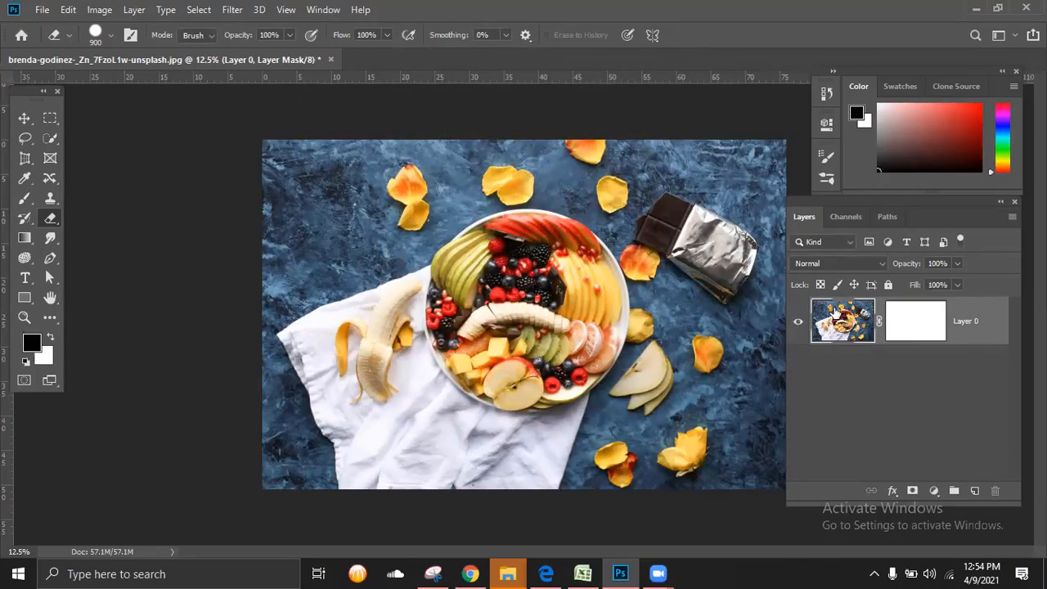
pyautogui.click(915, 332)
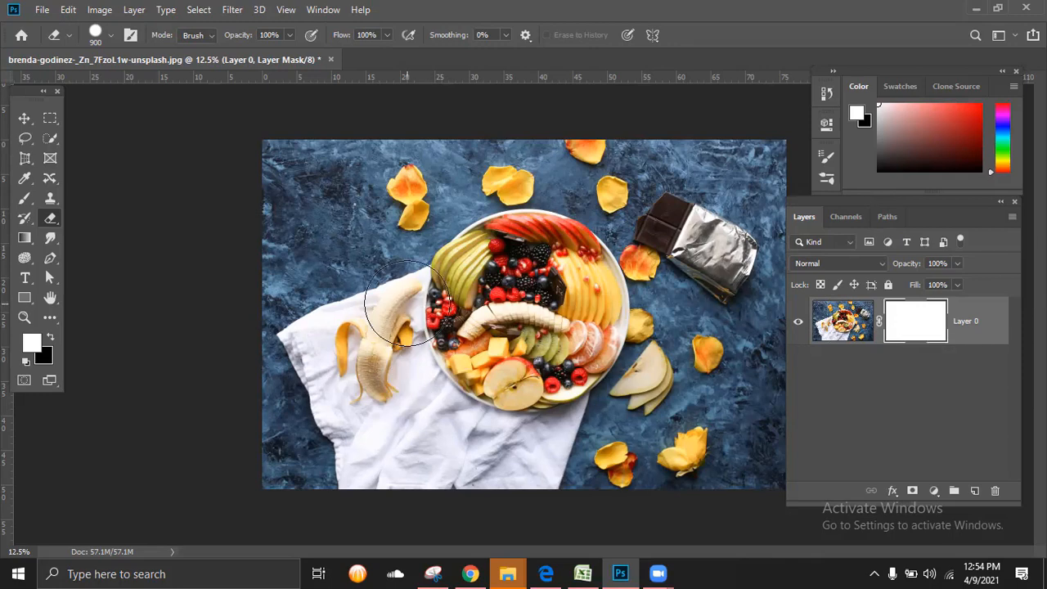
pyautogui.hotkey('ctrl', '-')
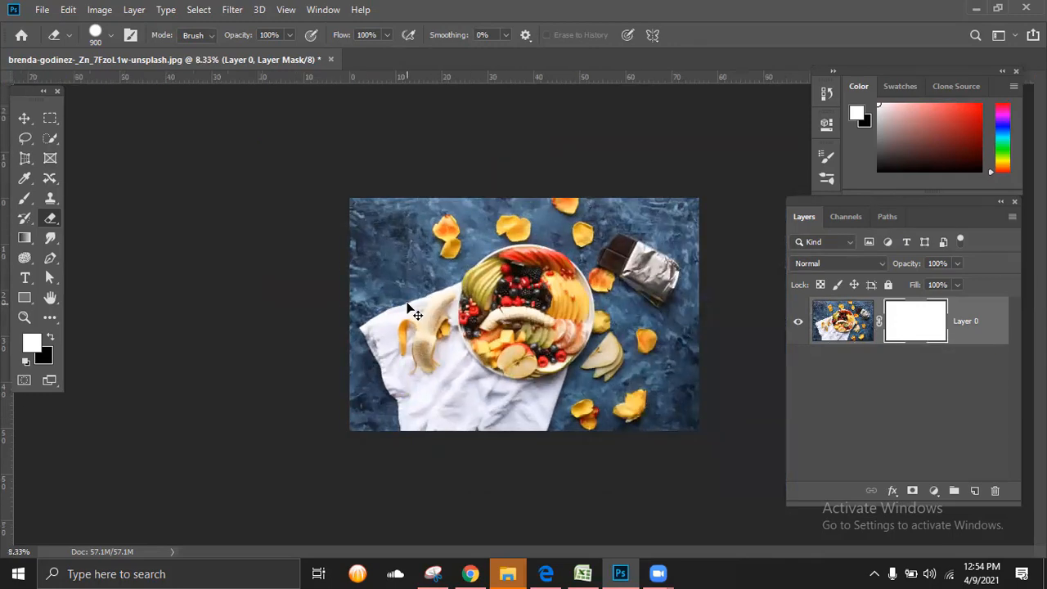
pyautogui.hotkey('ctrl', '+')
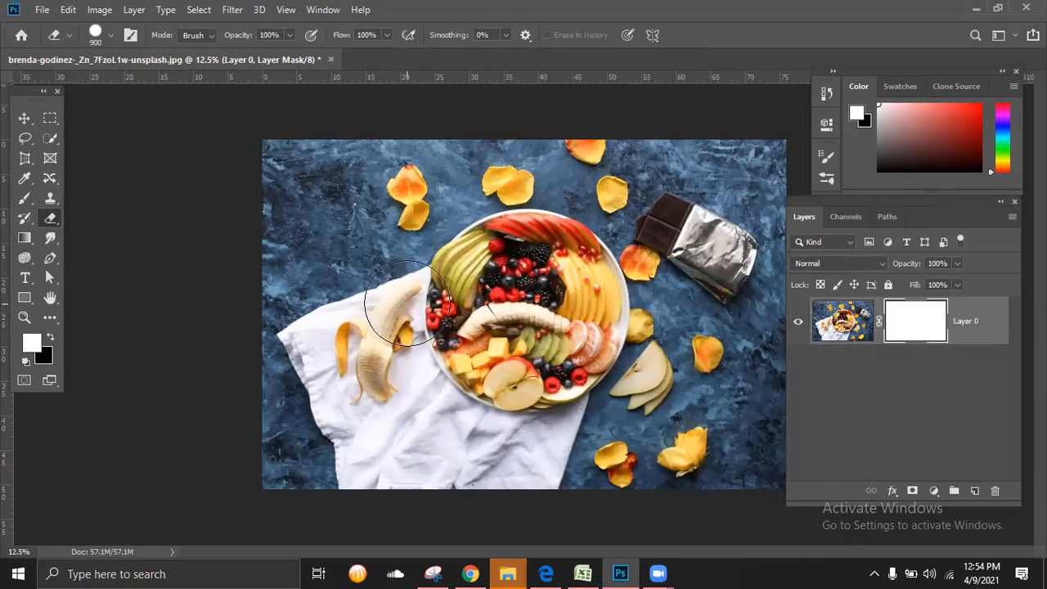
pyautogui.click(24, 203)
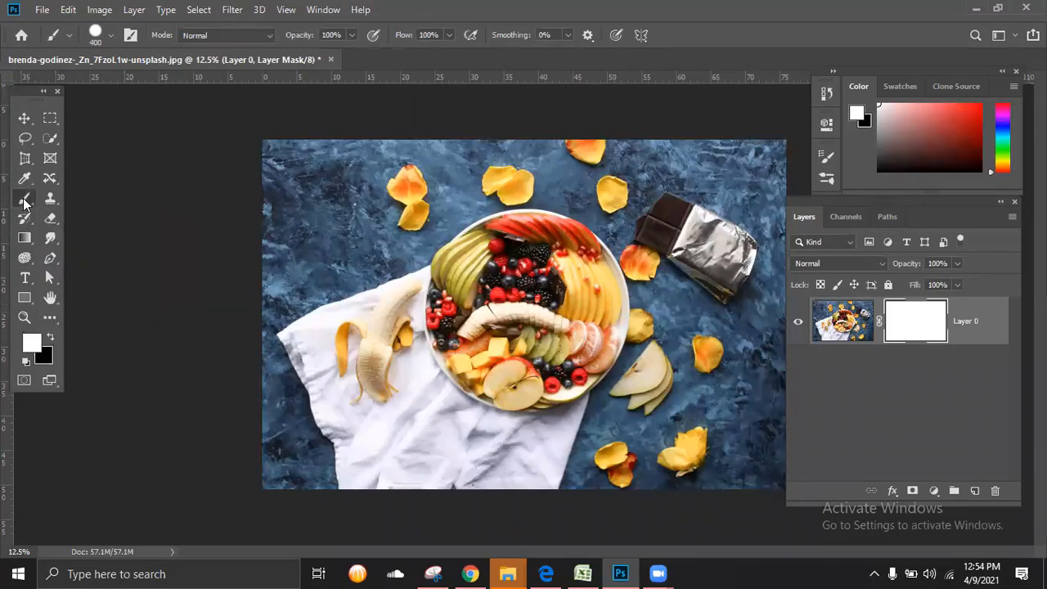
pyautogui.click(50, 338)
pyautogui.click(34, 350)
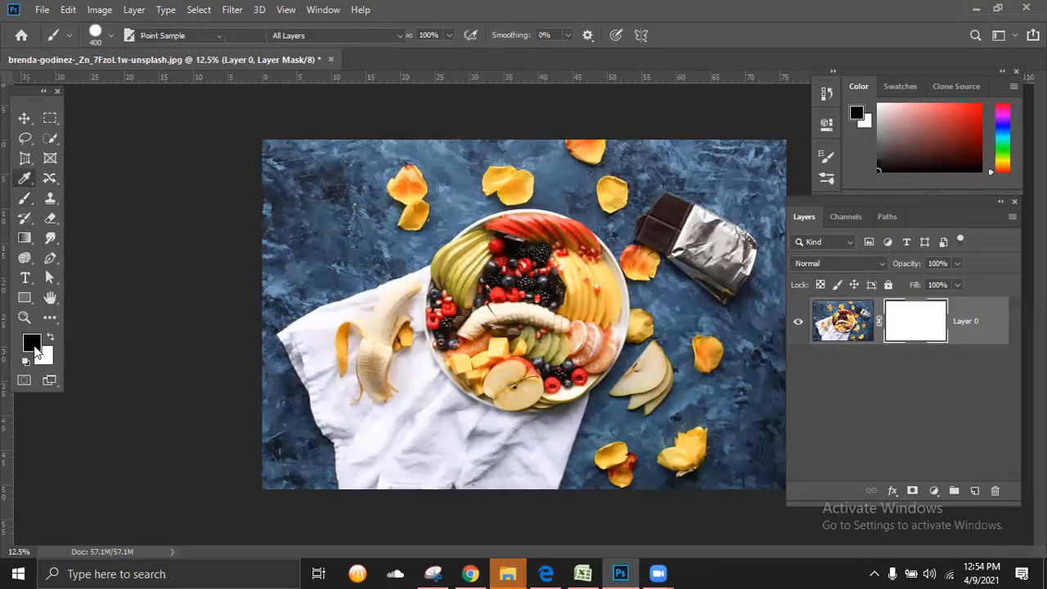
pyautogui.click(807, 254)
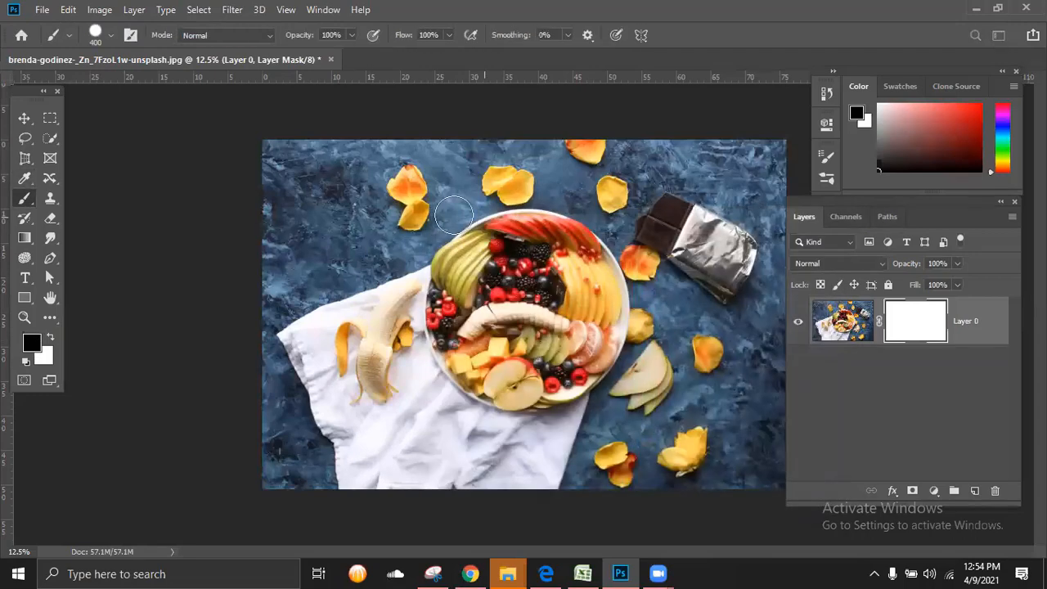
# Step: Paint black on the mask with a 900 px brush to hide the areas surrounding the fruit plate
pyautogui.moveTo(295, 176)
pyautogui.mouseDown()
pyautogui.moveTo(467, 166)
pyautogui.moveTo(742, 137)
pyautogui.moveTo(762, 185)
pyautogui.moveTo(759, 439)
pyautogui.moveTo(588, 459)
pyautogui.moveTo(156, 434)
pyautogui.mouseUp()
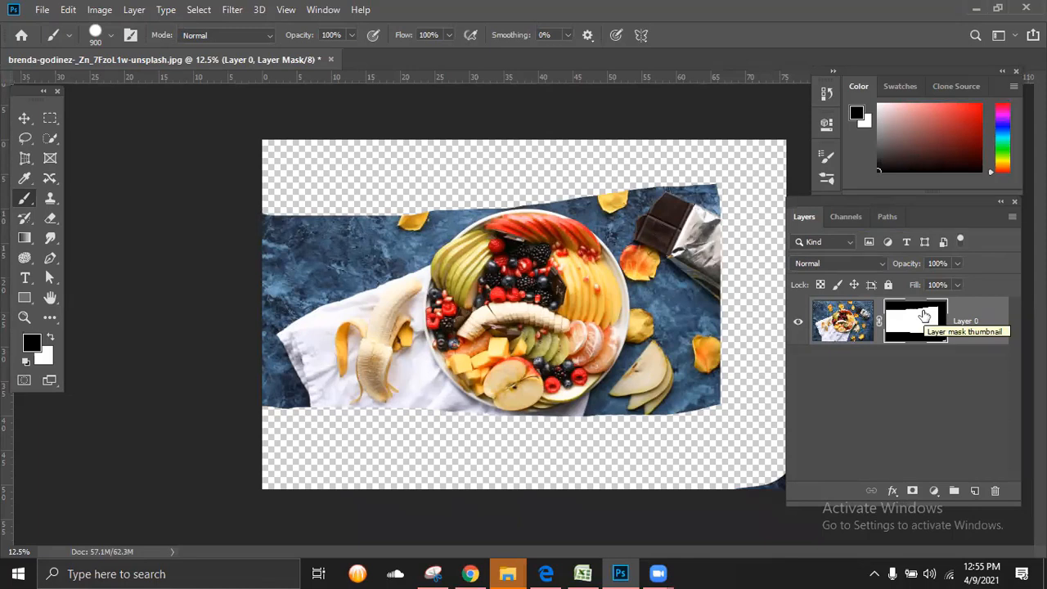
pyautogui.moveTo(311, 230)
pyautogui.mouseDown()
pyautogui.moveTo(298, 381)
pyautogui.moveTo(315, 392)
pyautogui.moveTo(379, 175)
pyautogui.moveTo(338, 351)
pyautogui.moveTo(381, 409)
pyautogui.mouseUp()
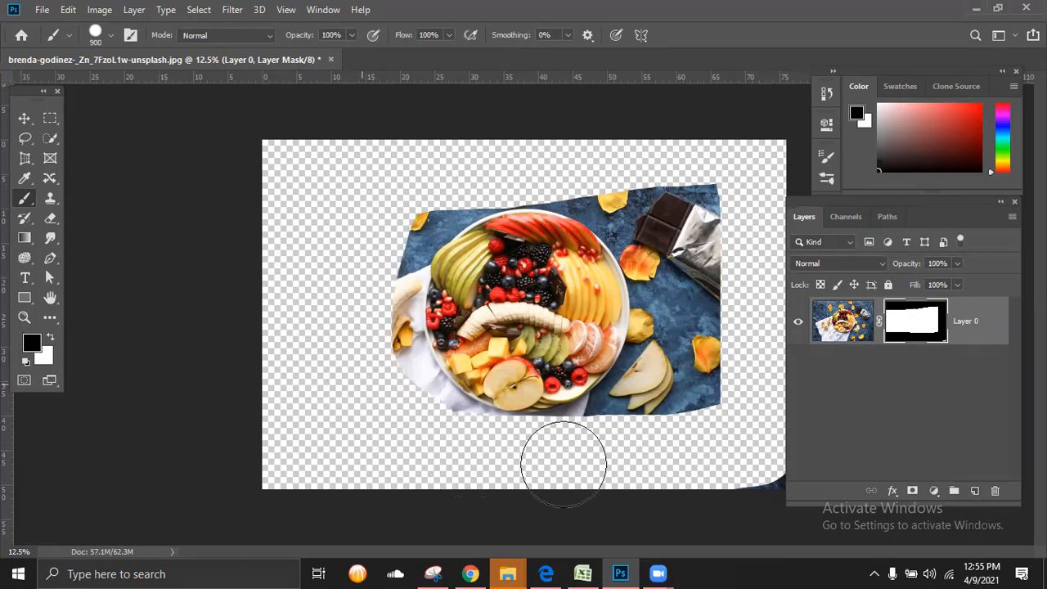
pyautogui.moveTo(564, 464)
pyautogui.mouseDown()
pyautogui.moveTo(706, 311)
pyautogui.moveTo(697, 205)
pyautogui.moveTo(548, 157)
pyautogui.moveTo(447, 146)
pyautogui.moveTo(409, 152)
pyautogui.moveTo(387, 224)
pyautogui.moveTo(377, 351)
pyautogui.moveTo(400, 394)
pyautogui.moveTo(536, 442)
pyautogui.moveTo(622, 434)
pyautogui.moveTo(662, 378)
pyautogui.moveTo(662, 238)
pyautogui.moveTo(569, 183)
pyautogui.moveTo(509, 182)
pyautogui.moveTo(424, 191)
pyautogui.moveTo(385, 215)
pyautogui.moveTo(110, 449)
pyautogui.mouseUp()
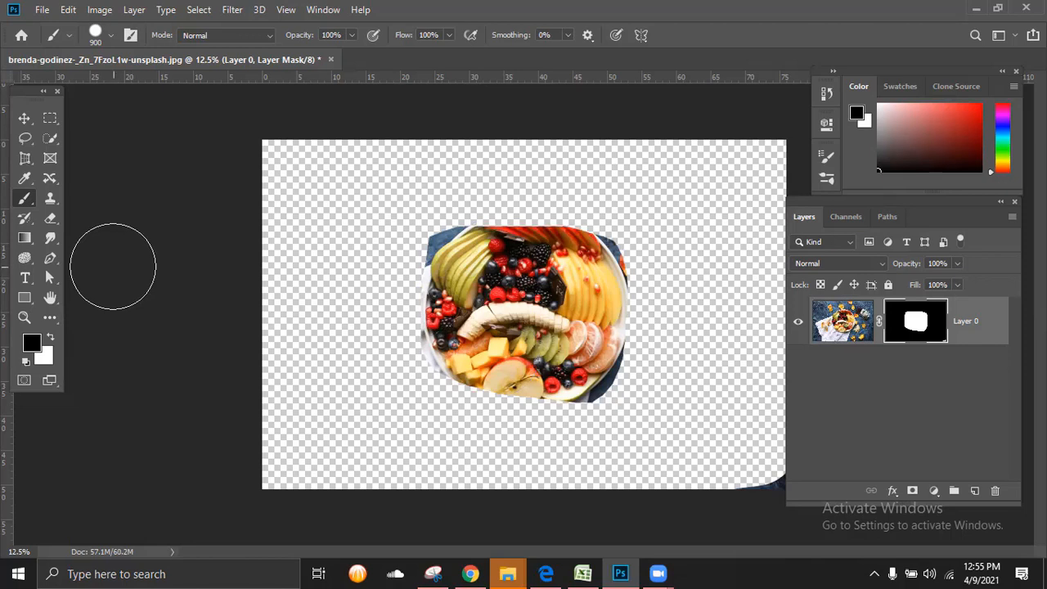
# Step: Switch the foreground colour to white and paint over the mask to restore the whole image
pyautogui.click(50, 340)
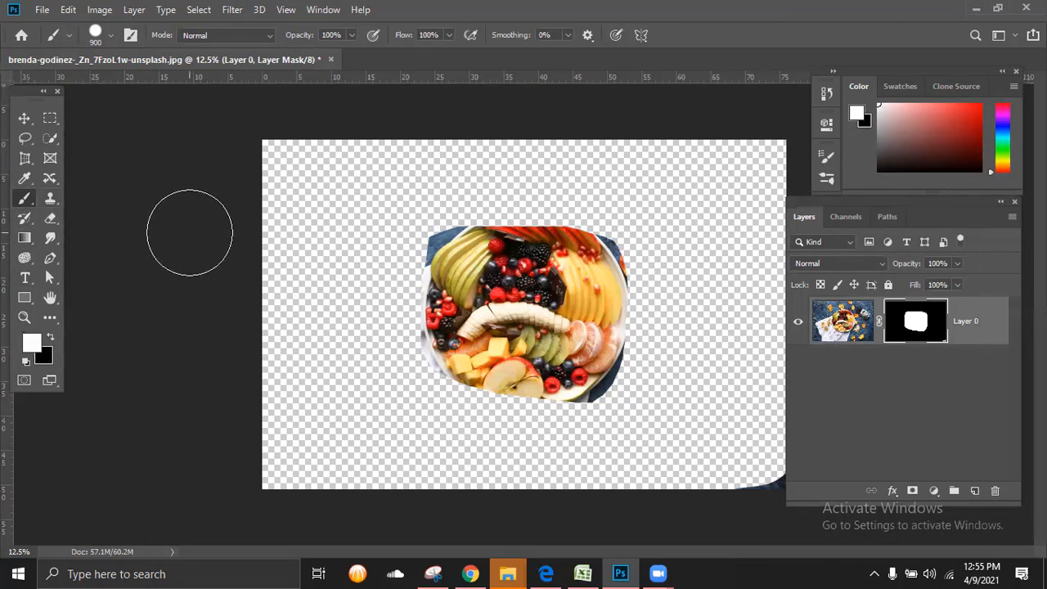
pyautogui.moveTo(281, 166)
pyautogui.mouseDown()
pyautogui.moveTo(803, 163)
pyautogui.moveTo(720, 192)
pyautogui.moveTo(313, 215)
pyautogui.moveTo(247, 236)
pyautogui.moveTo(509, 263)
pyautogui.moveTo(781, 256)
pyautogui.moveTo(217, 314)
pyautogui.moveTo(405, 347)
pyautogui.moveTo(741, 331)
pyautogui.moveTo(769, 354)
pyautogui.moveTo(777, 431)
pyautogui.moveTo(758, 453)
pyautogui.moveTo(224, 468)
pyautogui.moveTo(209, 460)
pyautogui.moveTo(310, 419)
pyautogui.moveTo(726, 376)
pyautogui.moveTo(389, 469)
pyautogui.moveTo(851, 390)
pyautogui.moveTo(798, 175)
pyautogui.moveTo(713, 146)
pyautogui.moveTo(252, 294)
pyautogui.moveTo(552, 292)
pyautogui.moveTo(353, 335)
pyautogui.mouseUp()
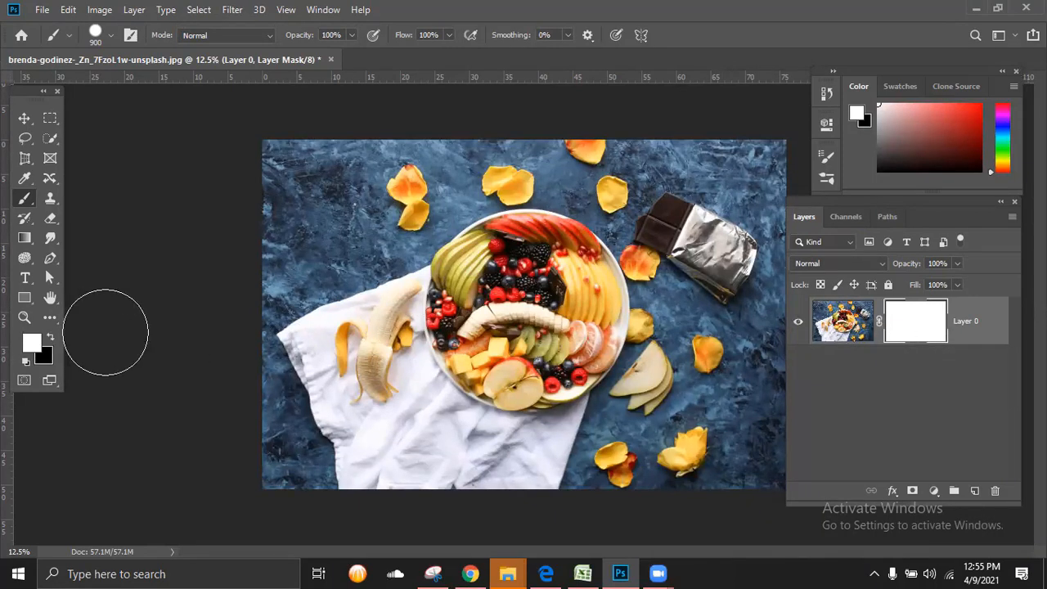
# Step: Hide a band across the upper part of the photo with black on the mask, and reveal it again with white
pyautogui.click(50, 337)
pyautogui.moveTo(214, 229)
pyautogui.mouseDown()
pyautogui.moveTo(603, 145)
pyautogui.moveTo(646, 159)
pyautogui.mouseUp()
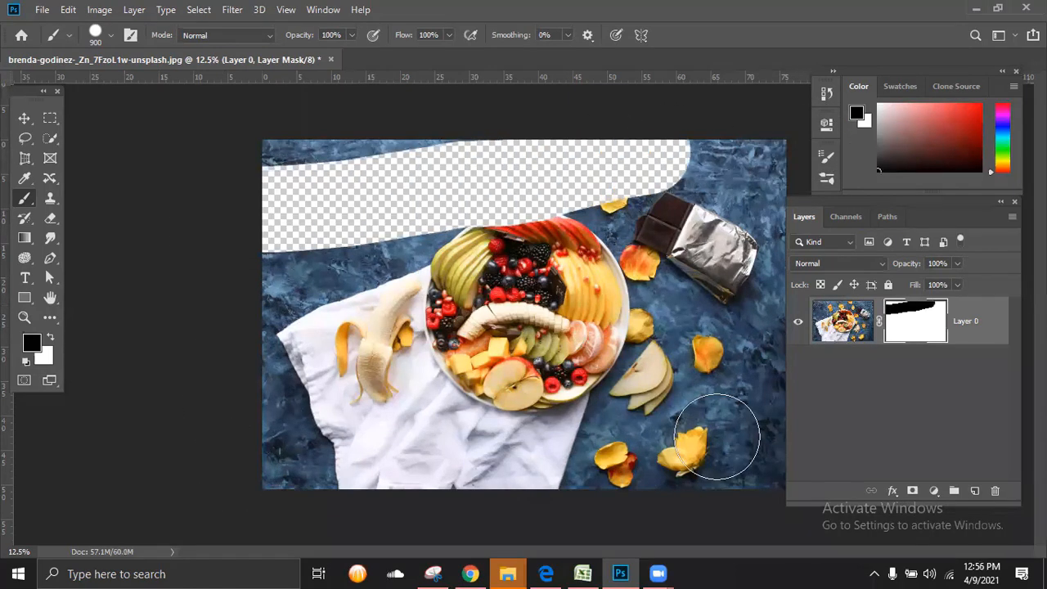
pyautogui.click(50, 338)
pyautogui.moveTo(384, 208)
pyautogui.mouseDown()
pyautogui.moveTo(708, 157)
pyautogui.moveTo(568, 179)
pyautogui.moveTo(223, 194)
pyautogui.moveTo(273, 175)
pyautogui.mouseUp()
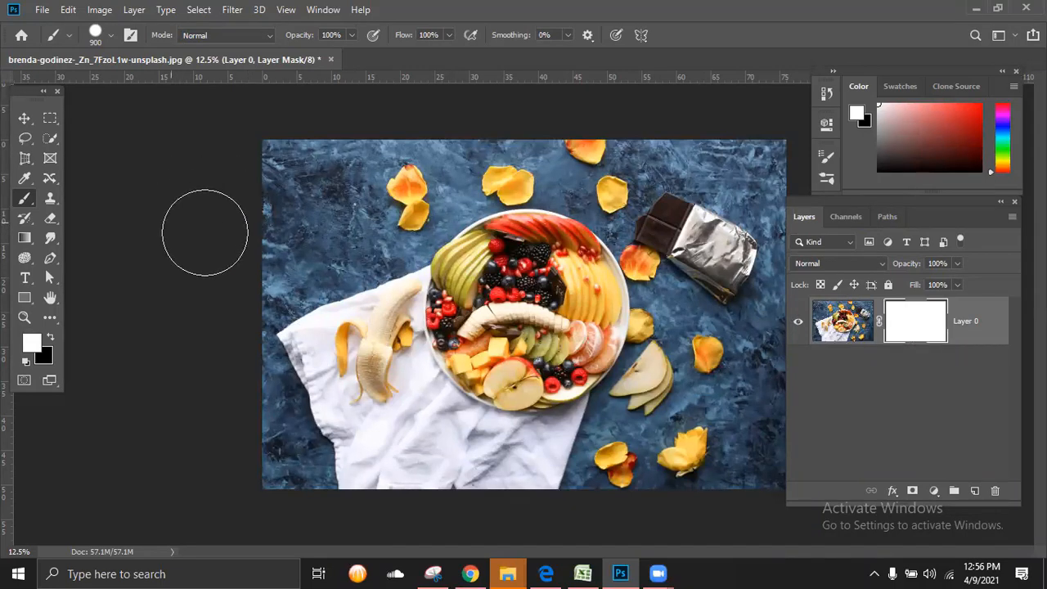
# Step: Paint black on the mask in a straight band above the plate and a curved stroke across its lower part
pyautogui.click(50, 337)
pyautogui.moveTo(276, 205)
pyautogui.mouseDown()
pyautogui.moveTo(824, 176)
pyautogui.moveTo(897, 283)
pyautogui.mouseUp()
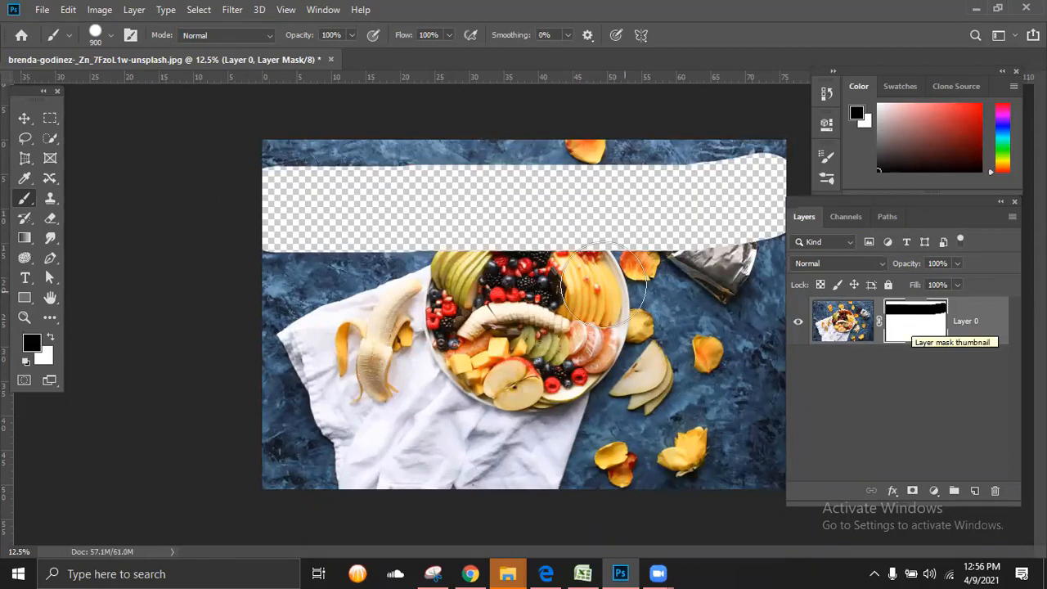
pyautogui.moveTo(741, 290); pyautogui.dragTo(609, 370)
pyautogui.moveTo(416, 386); pyautogui.dragTo(357, 383)
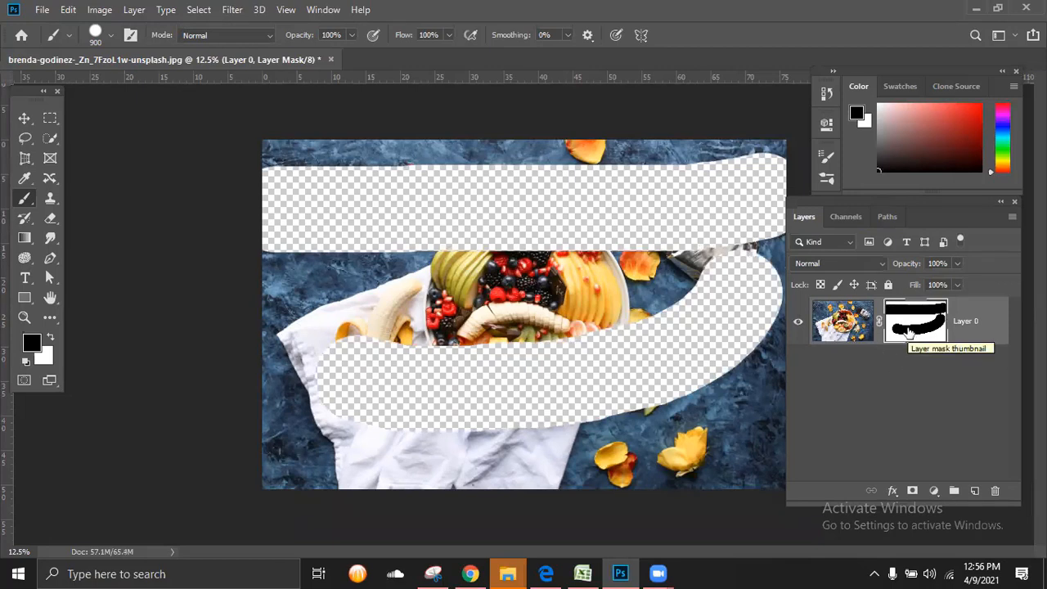
# Step: Save the document to the Desktop as a Photoshop file named "layer mask" with Maximize Compatibility on
pyautogui.click(41, 9)
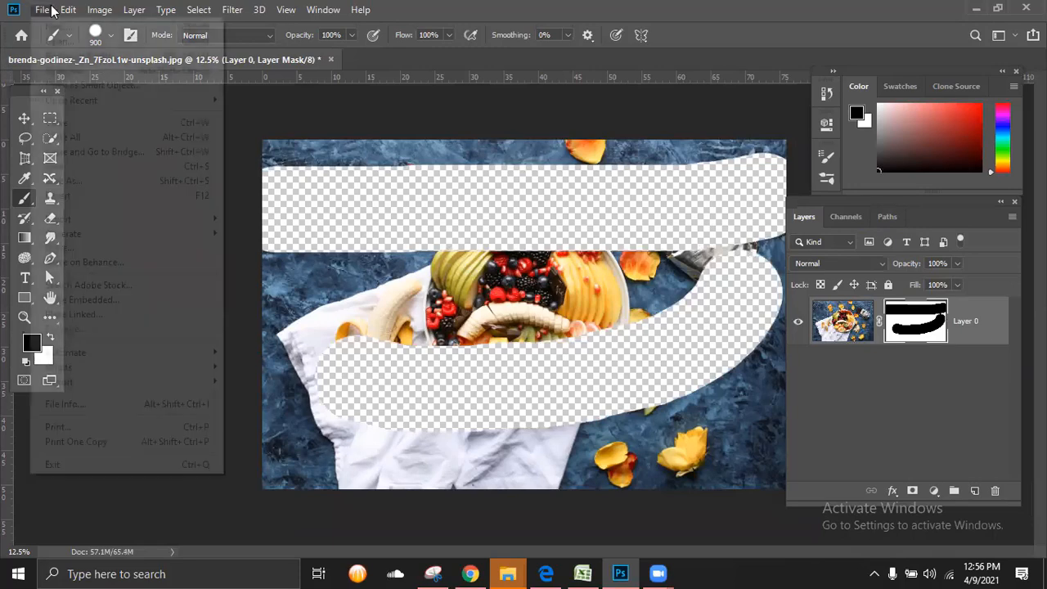
pyautogui.click(71, 169)
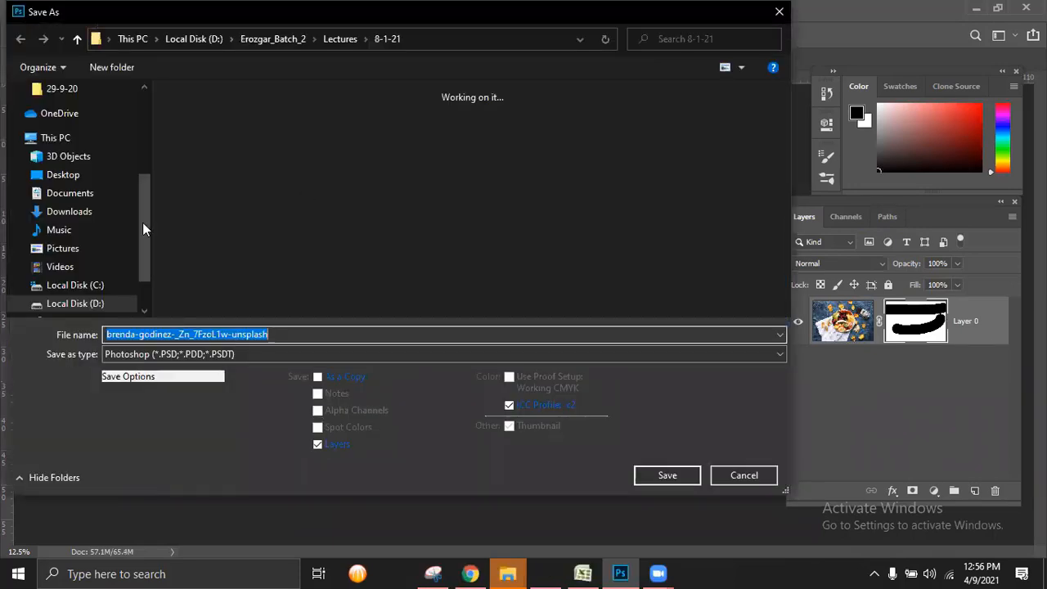
pyautogui.click(140, 99)
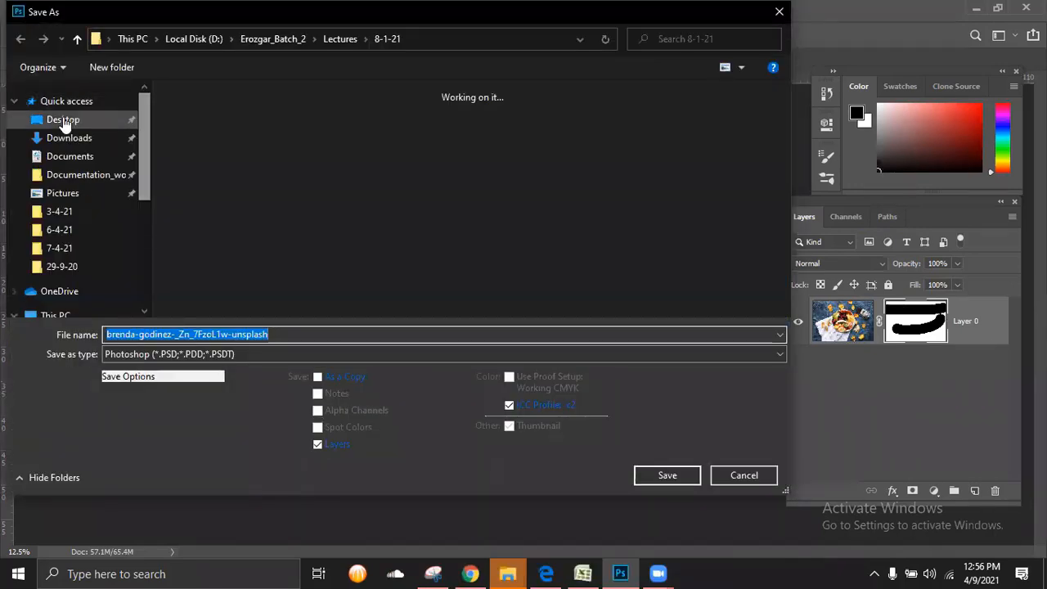
pyautogui.click(63, 118)
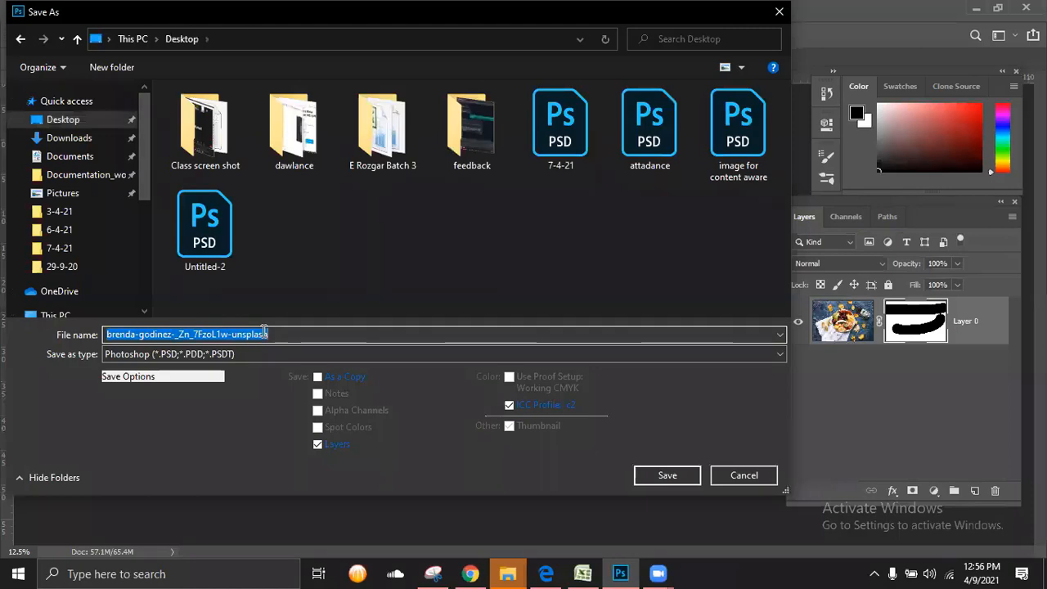
pyautogui.write('layer mas')
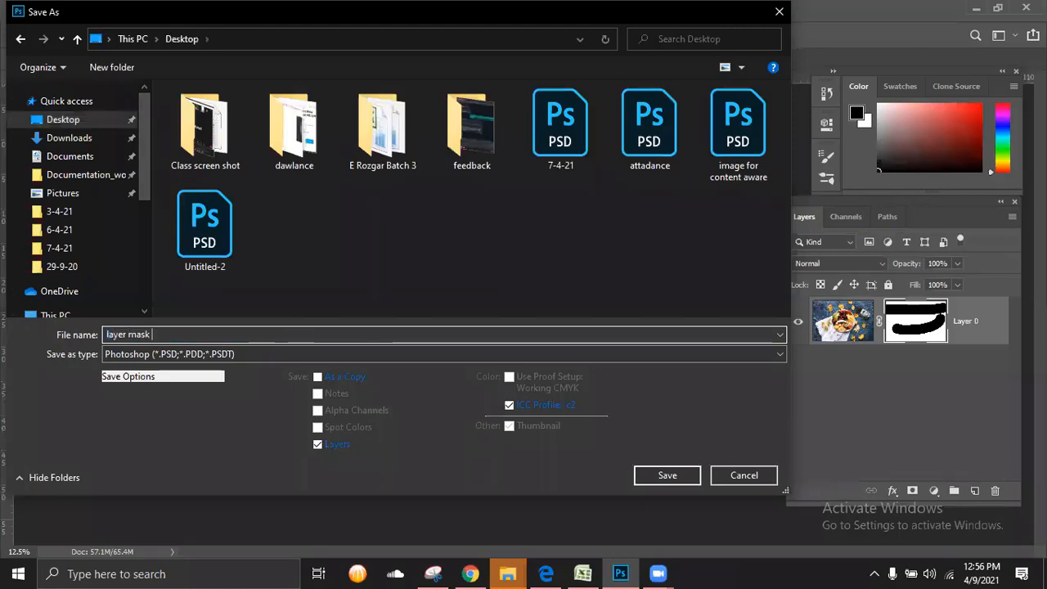
pyautogui.write('k')
pyautogui.press('Return')
pyautogui.click(692, 151)
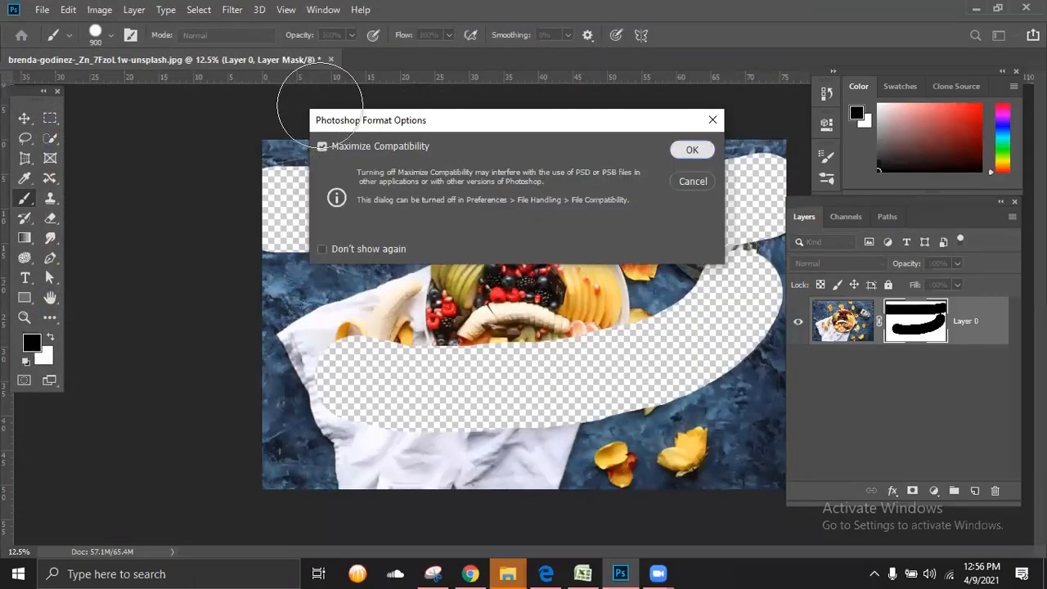
# Step: Close the document once saving completes and reopen layer mask.psd
pyautogui.click(263, 59)
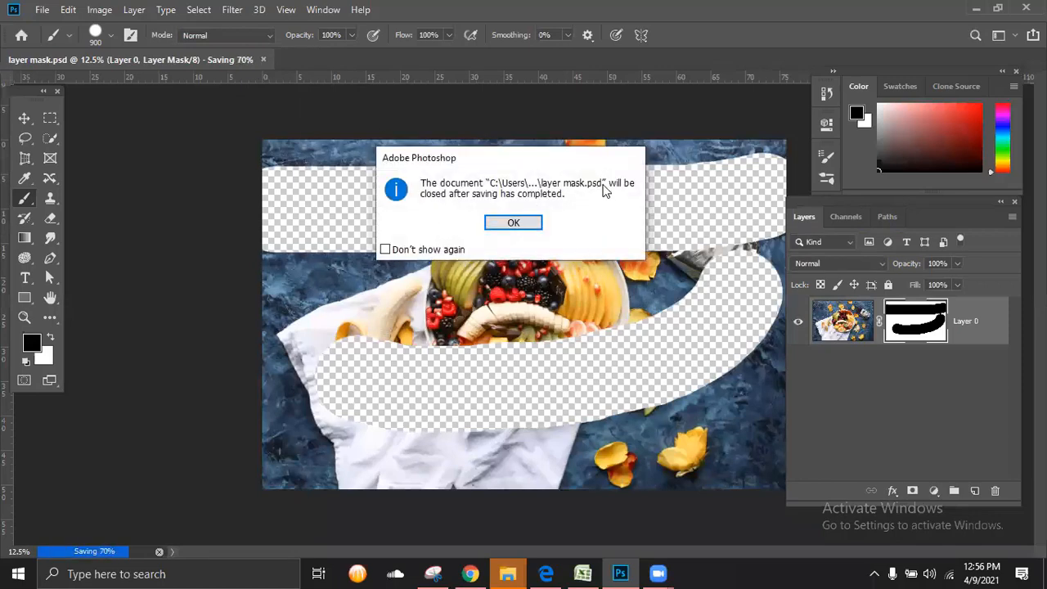
pyautogui.click(522, 221)
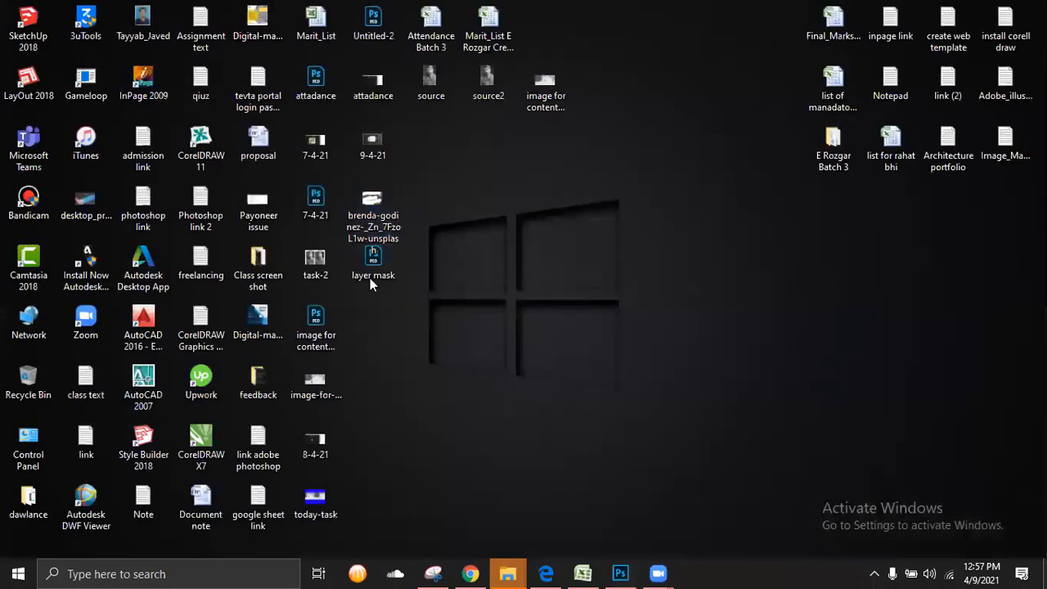
pyautogui.click(372, 264)
pyautogui.moveTo(368, 261); pyautogui.dragTo(344, 52)
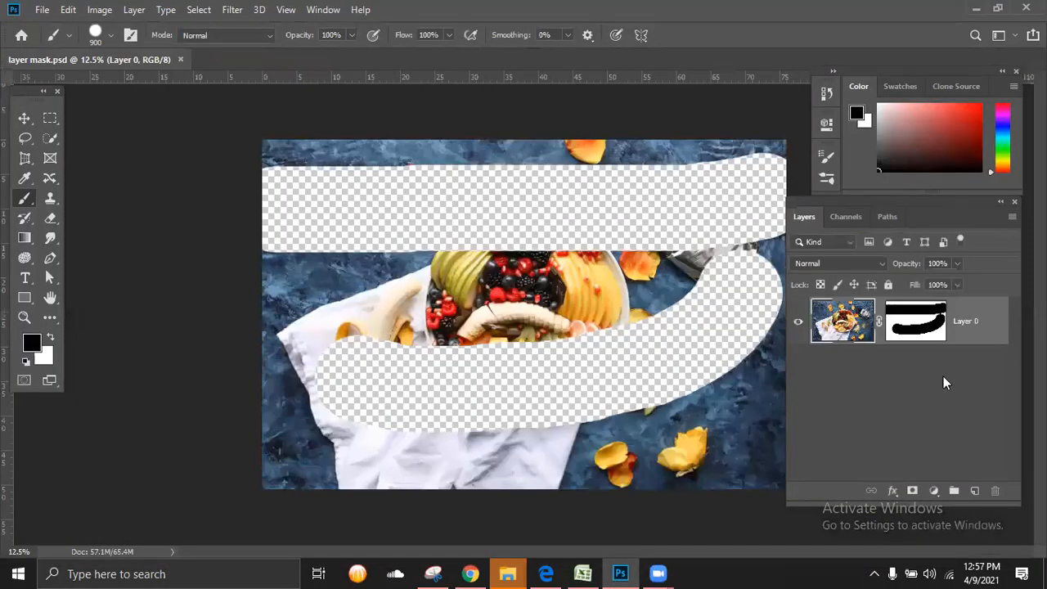
# Step: Try painting white over the hidden upper band with the layer's image targeted, and undo the stroke
pyautogui.click(50, 338)
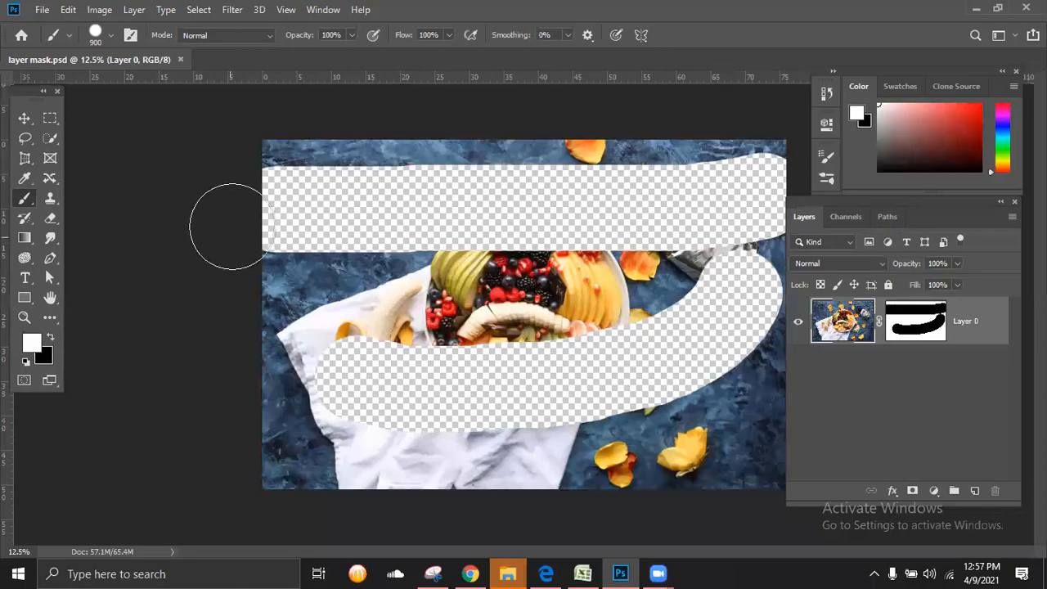
pyautogui.click(33, 350)
pyautogui.click(771, 268)
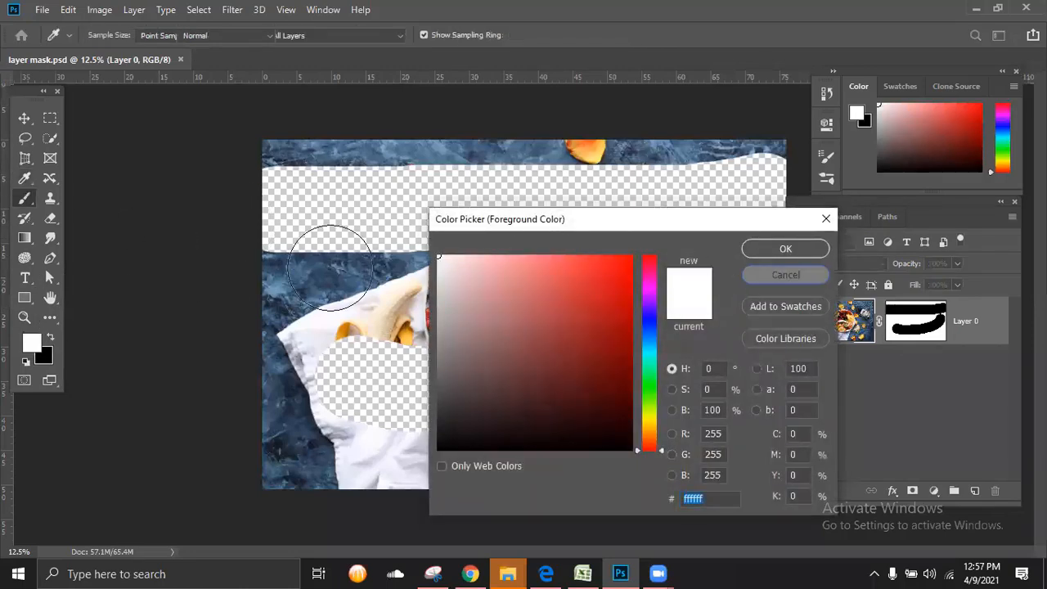
pyautogui.moveTo(229, 208)
pyautogui.mouseDown()
pyautogui.moveTo(299, 222)
pyautogui.moveTo(534, 211)
pyautogui.moveTo(654, 233)
pyautogui.mouseUp()
pyautogui.hotkey('ctrl', 'z')
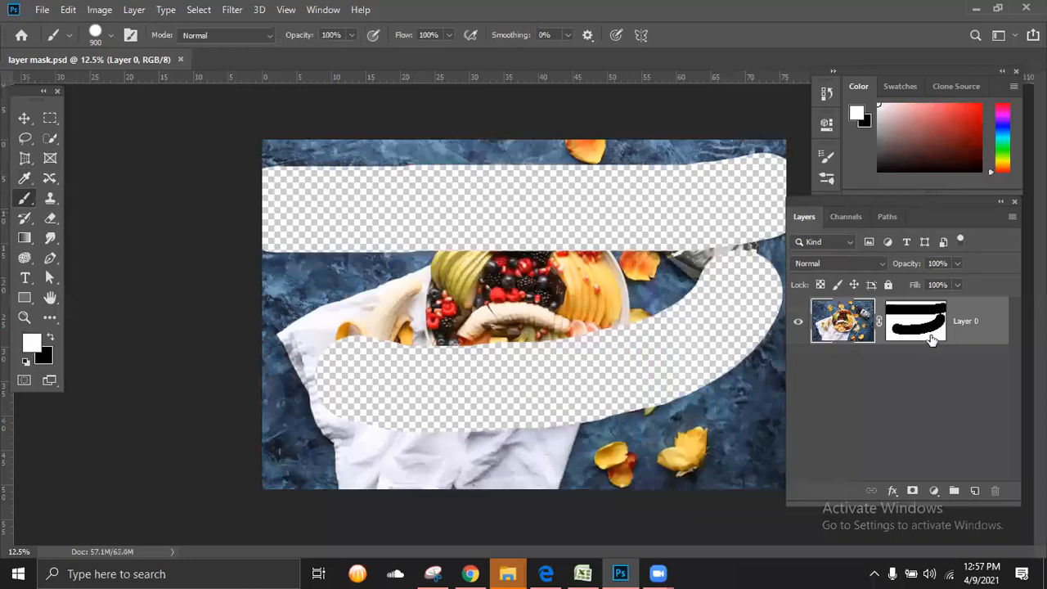
# Step: Target the layer mask with black as the foreground colour, and return to the image thumbnail of Layer 0
pyautogui.click(912, 325)
pyautogui.press('x')
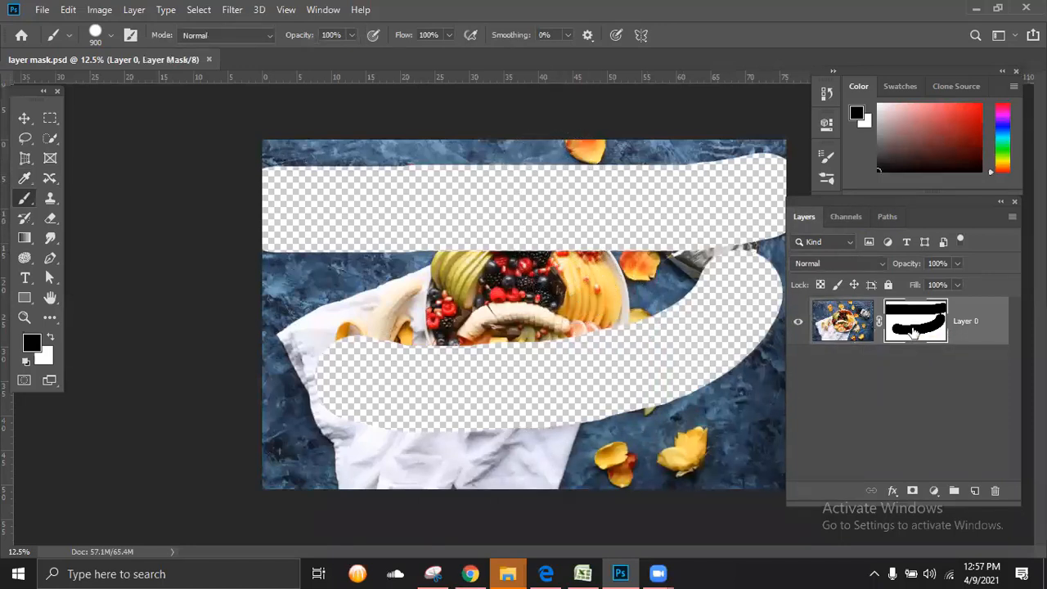
pyautogui.click(843, 324)
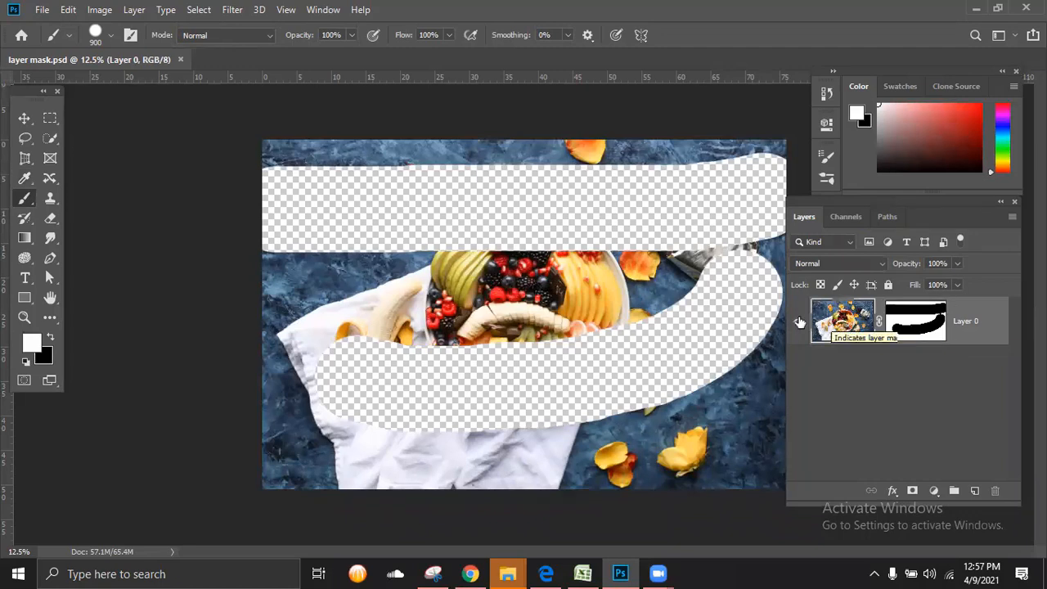
# Step: Paint white on Layer 0's mask over both hidden bands until the whole fruit plate photo is revealed
pyautogui.click(911, 324)
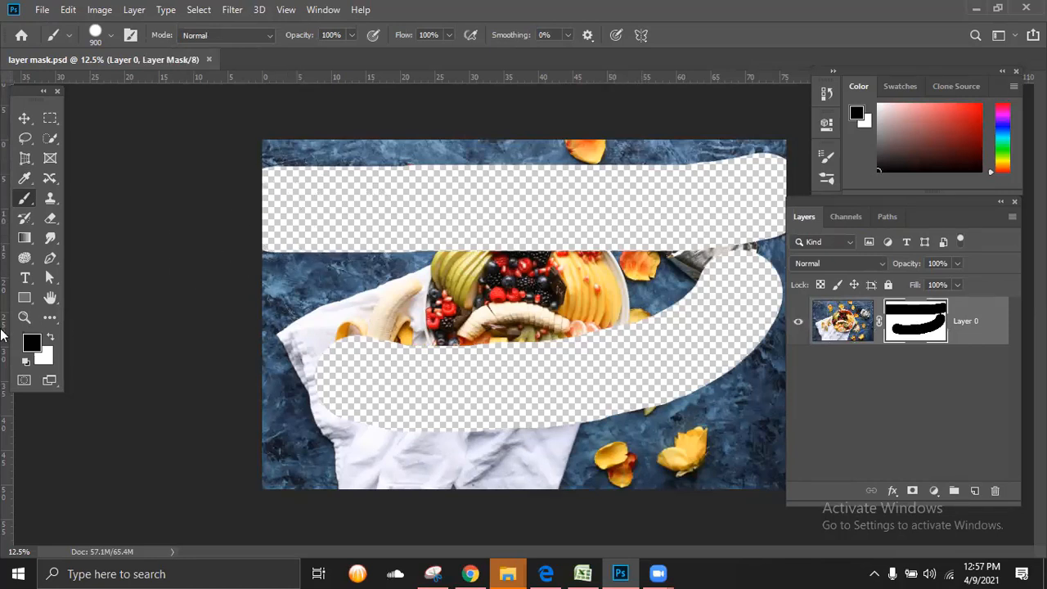
pyautogui.click(50, 339)
pyautogui.moveTo(241, 227)
pyautogui.mouseDown()
pyautogui.moveTo(466, 209)
pyautogui.moveTo(413, 208)
pyautogui.moveTo(386, 190)
pyautogui.mouseUp()
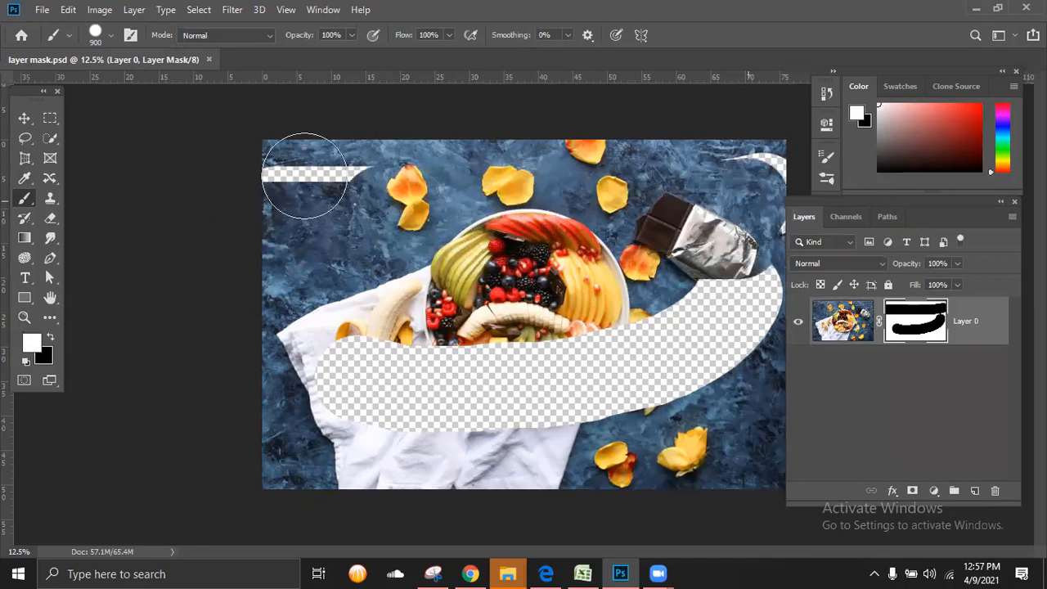
pyautogui.moveTo(306, 179); pyautogui.dragTo(327, 175)
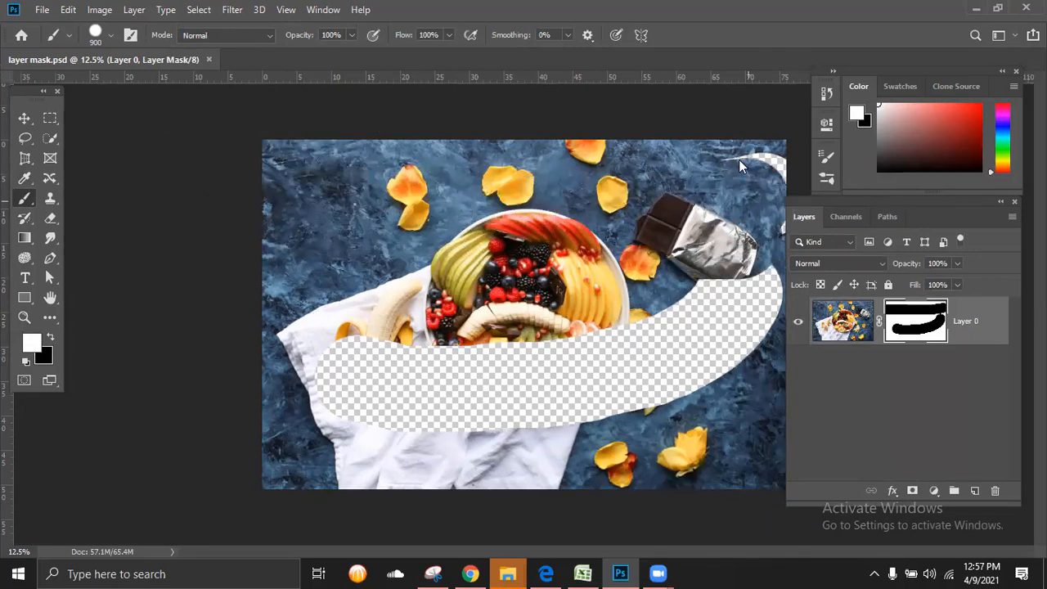
pyautogui.moveTo(739, 159)
pyautogui.mouseDown()
pyautogui.moveTo(771, 182)
pyautogui.moveTo(743, 321)
pyautogui.moveTo(510, 436)
pyautogui.moveTo(326, 446)
pyautogui.moveTo(454, 419)
pyautogui.moveTo(341, 382)
pyautogui.moveTo(352, 329)
pyautogui.moveTo(400, 321)
pyautogui.moveTo(635, 364)
pyautogui.moveTo(573, 373)
pyautogui.moveTo(536, 334)
pyautogui.moveTo(698, 260)
pyautogui.moveTo(681, 315)
pyautogui.moveTo(695, 280)
pyautogui.moveTo(697, 322)
pyautogui.moveTo(709, 330)
pyautogui.moveTo(486, 386)
pyautogui.moveTo(532, 381)
pyautogui.mouseUp()
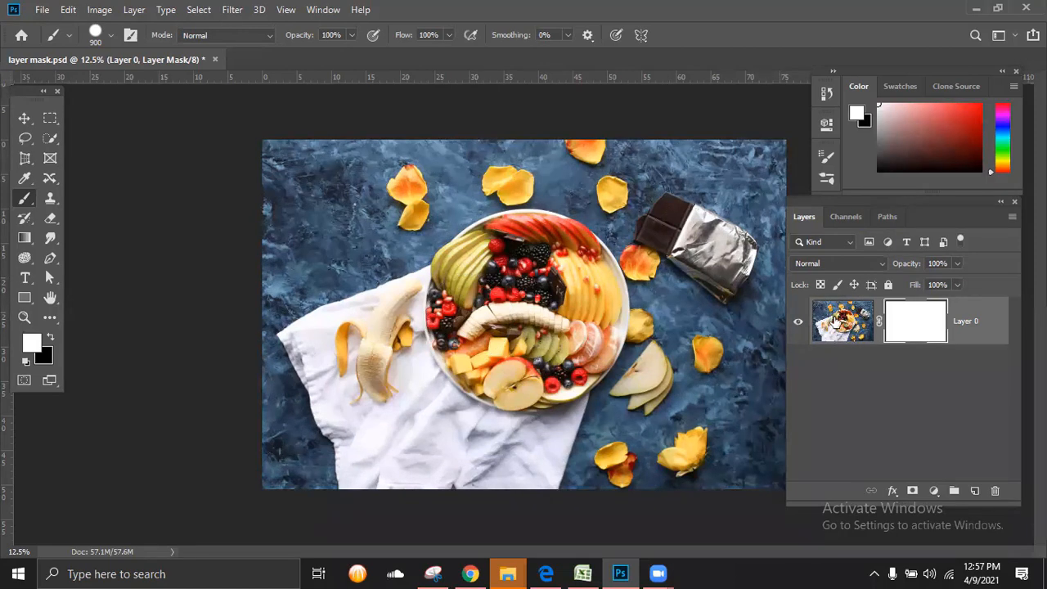
# Step: Try painting a white band across the middle of the photo with Layer 0's image targeted, and undo the stroke
pyautogui.click(839, 321)
pyautogui.moveTo(297, 273)
pyautogui.mouseDown()
pyautogui.moveTo(797, 278)
pyautogui.moveTo(824, 288)
pyautogui.mouseUp()
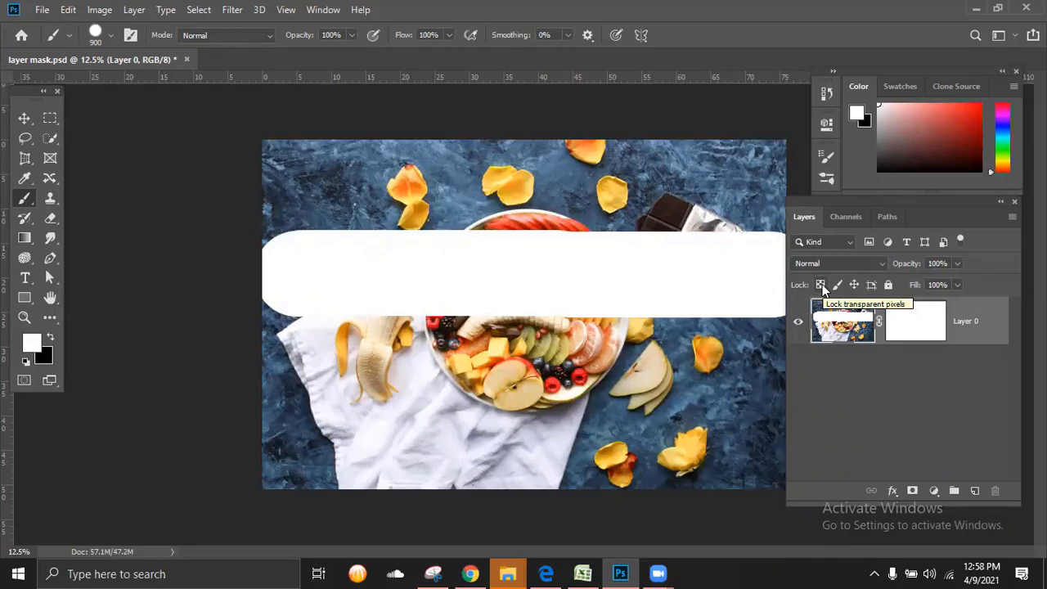
pyautogui.hotkey('ctrl', 'z')
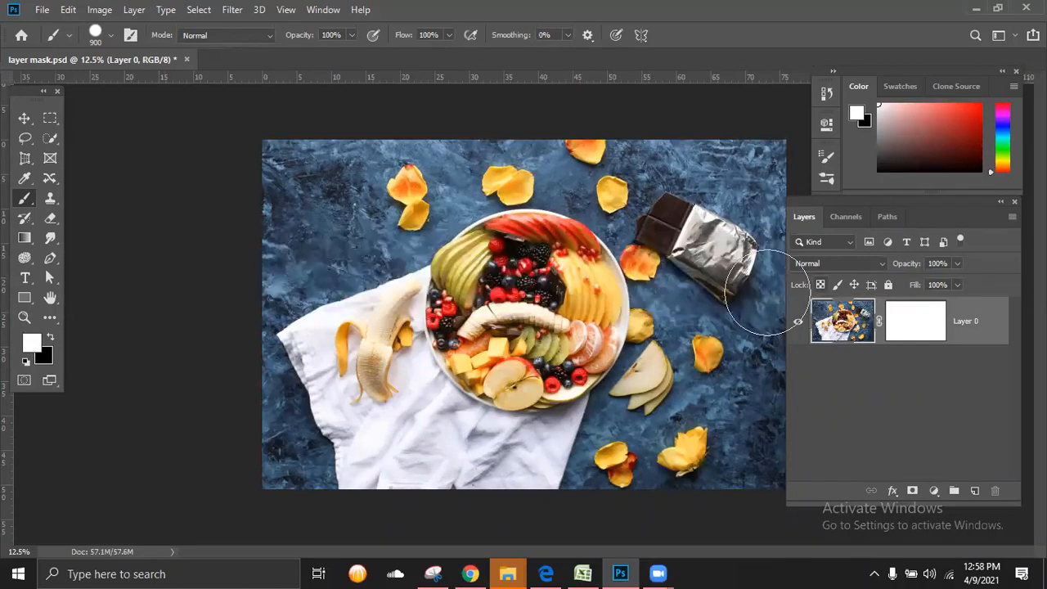
# Step: Fill Layer 0's mask entirely with black to hide the photo, and refill it with white
pyautogui.click(929, 331)
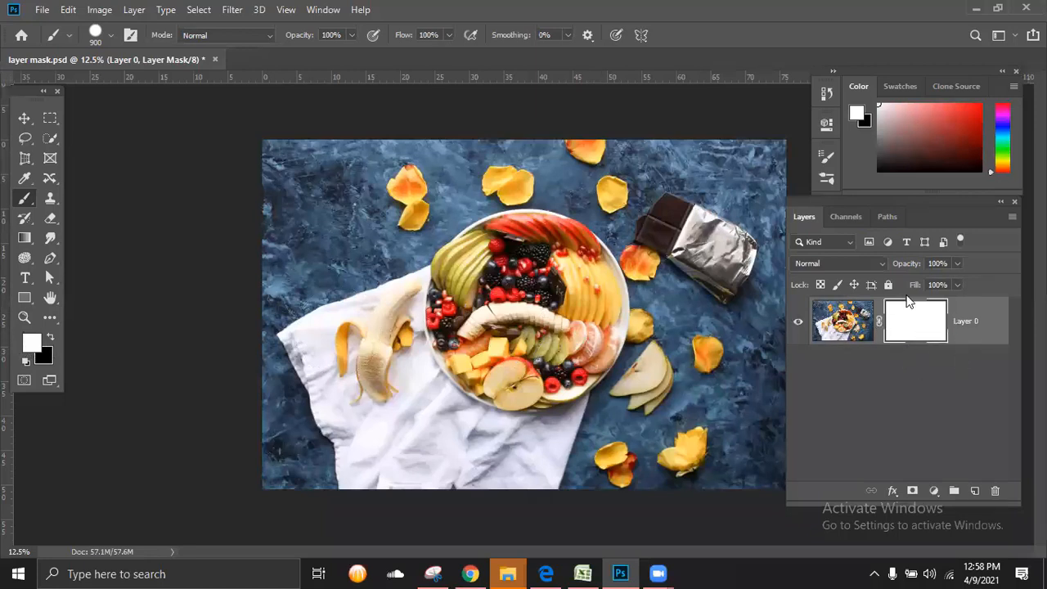
pyautogui.click(50, 337)
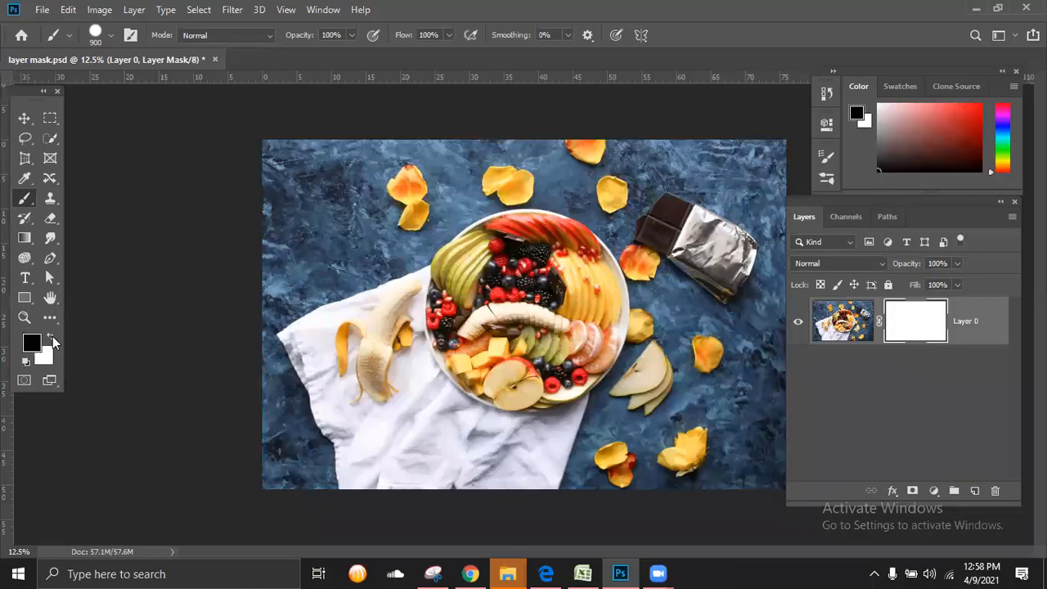
pyautogui.hotkey('alt', 'BackSpace')
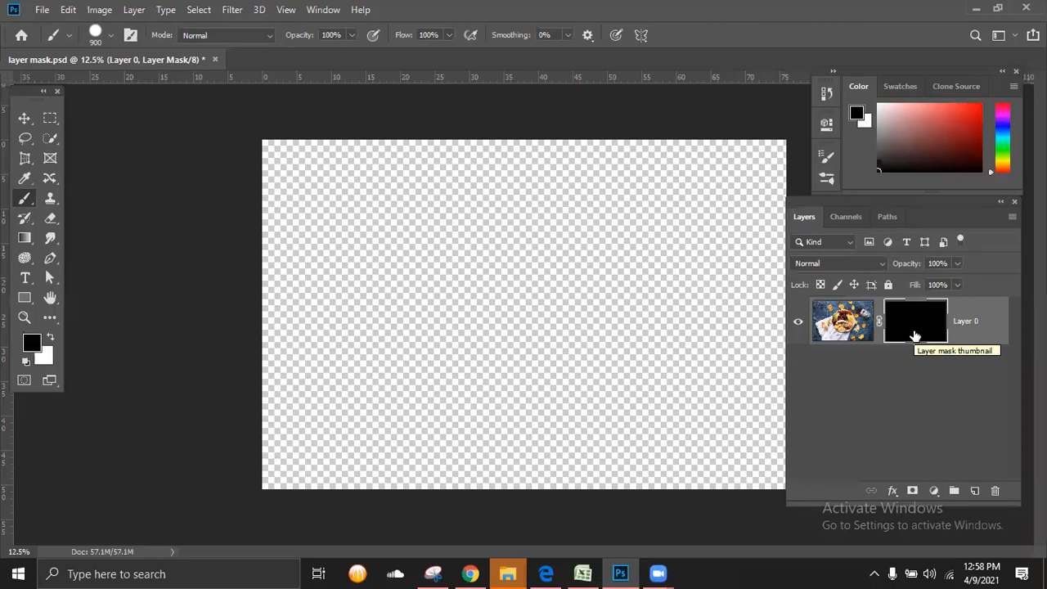
pyautogui.hotkey('ctrl', 'BackSpace')
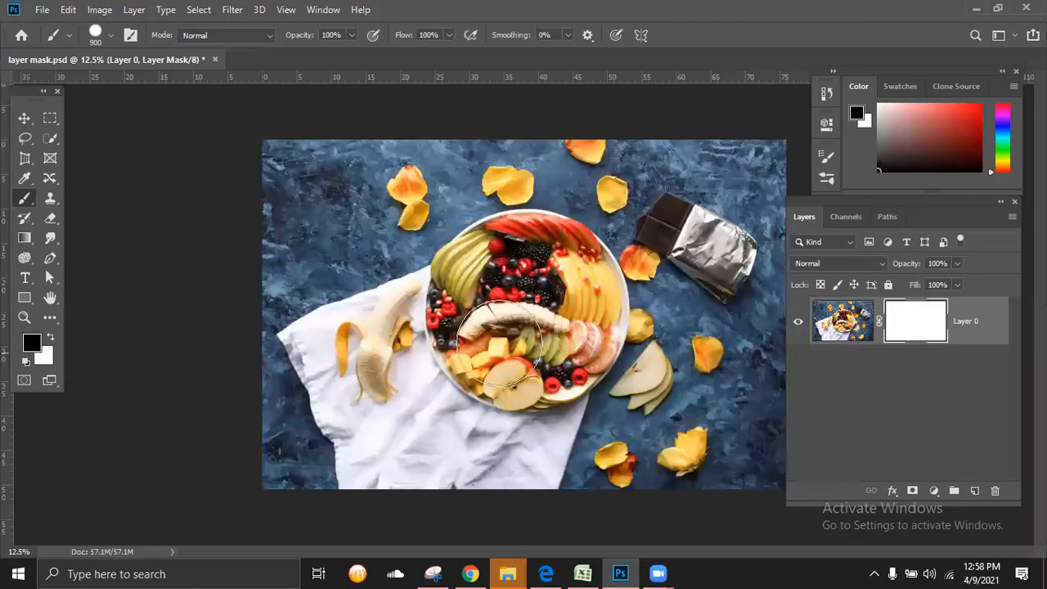
# Step: Add a new layer filled with a muted red and place the photo's Layer 0 above it
pyautogui.click(975, 491)
pyautogui.press('x')
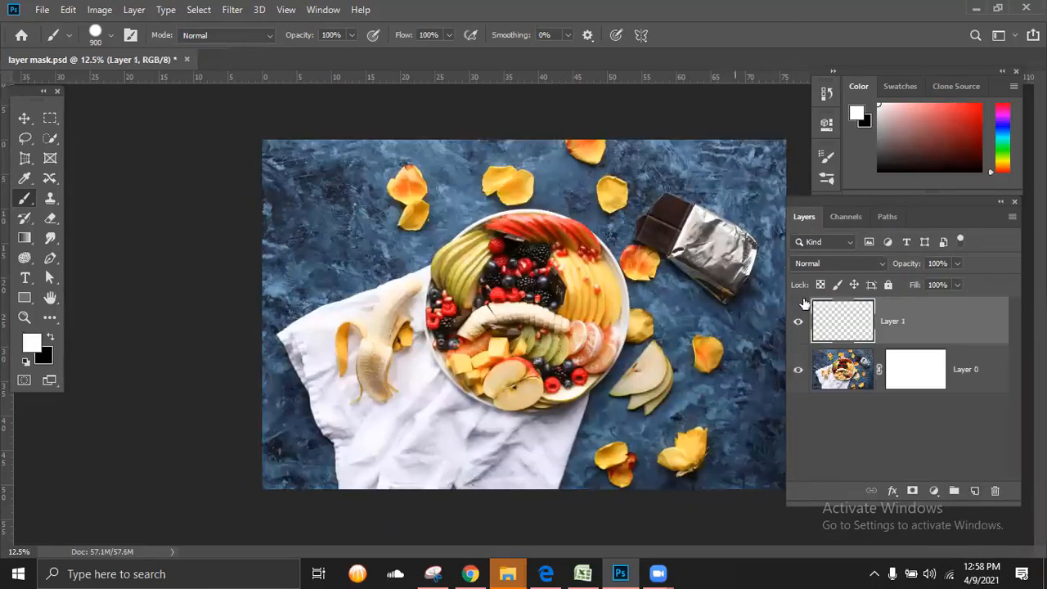
pyautogui.click(32, 343)
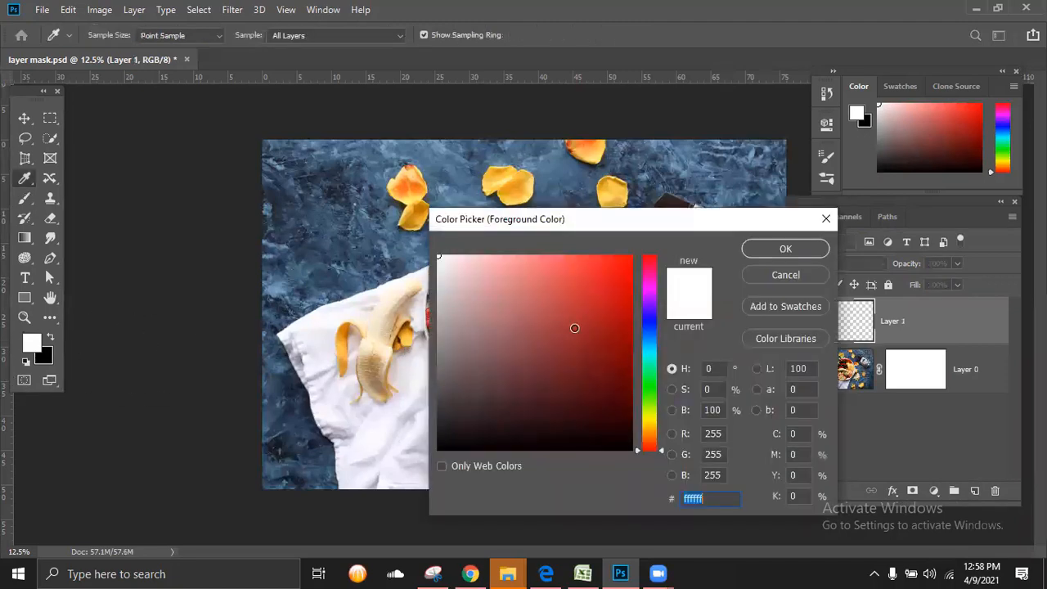
pyautogui.moveTo(575, 327); pyautogui.dragTo(527, 324)
pyautogui.click(780, 249)
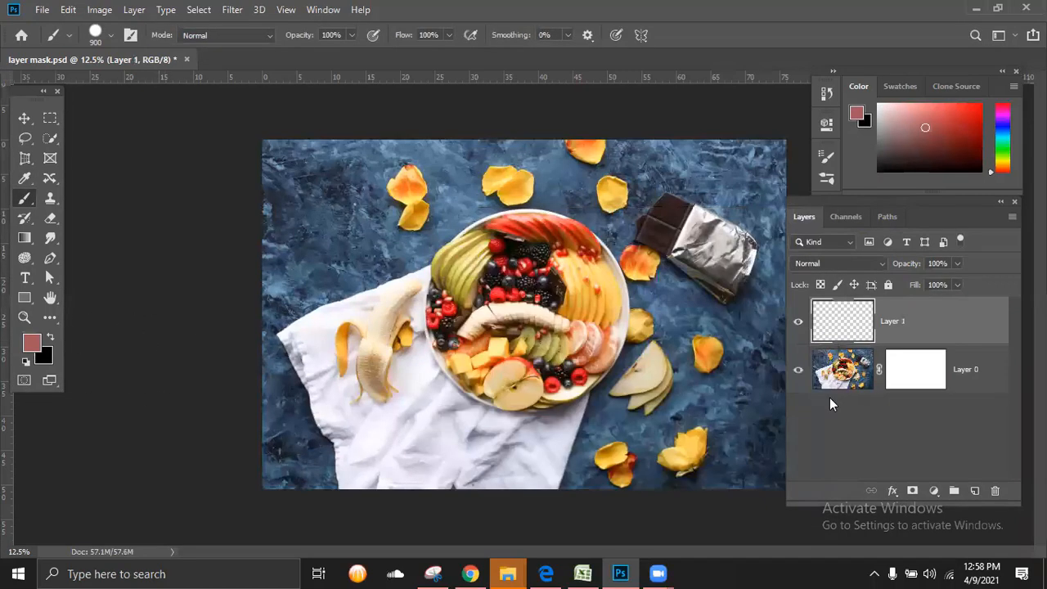
pyautogui.hotkey('alt', 'BackSpace')
pyautogui.moveTo(944, 369); pyautogui.dragTo(959, 331)
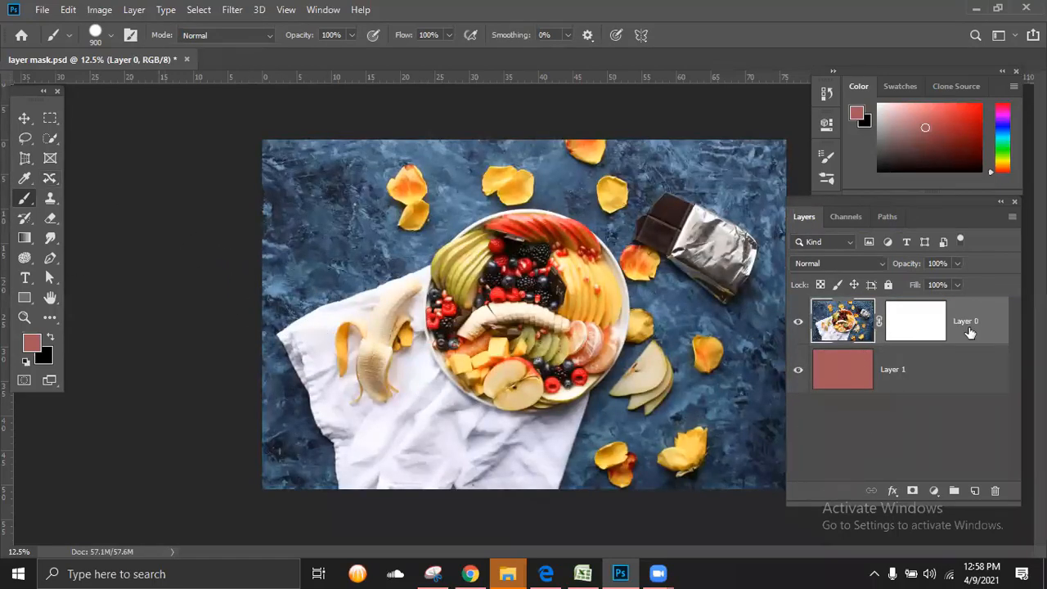
# Step: Fill Layer 0's mask with black to expose the red layer, and invert the mask back to white
pyautogui.click(926, 330)
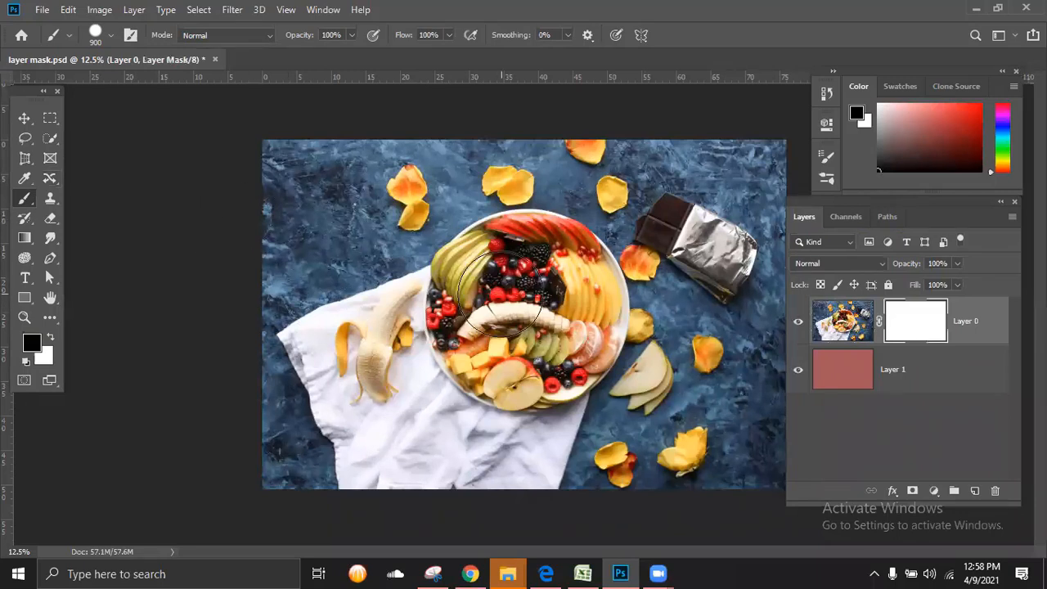
pyautogui.click(48, 340)
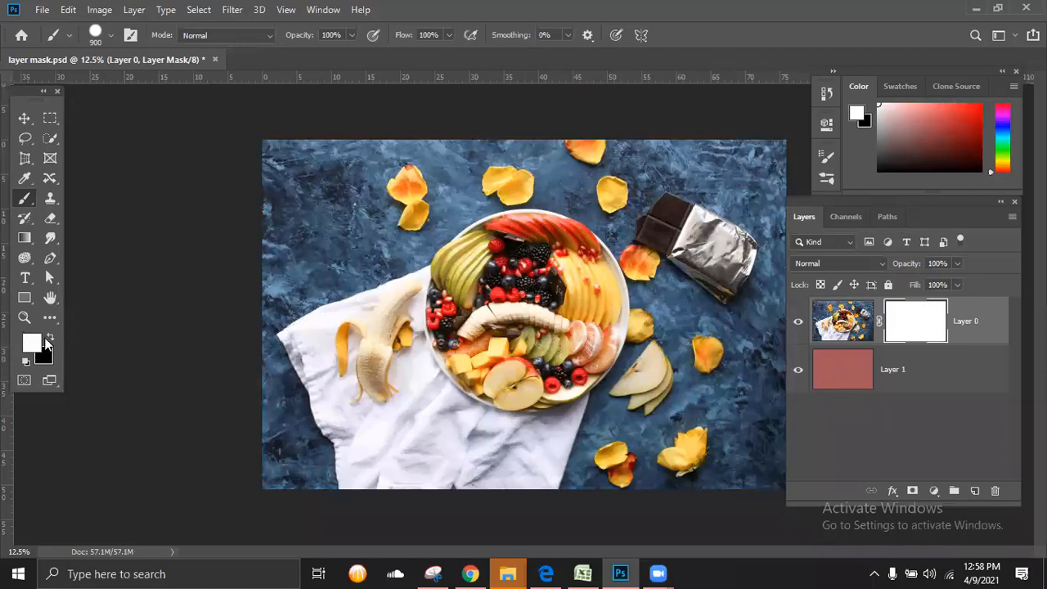
pyautogui.click(51, 339)
pyautogui.hotkey('alt', 'BackSpace')
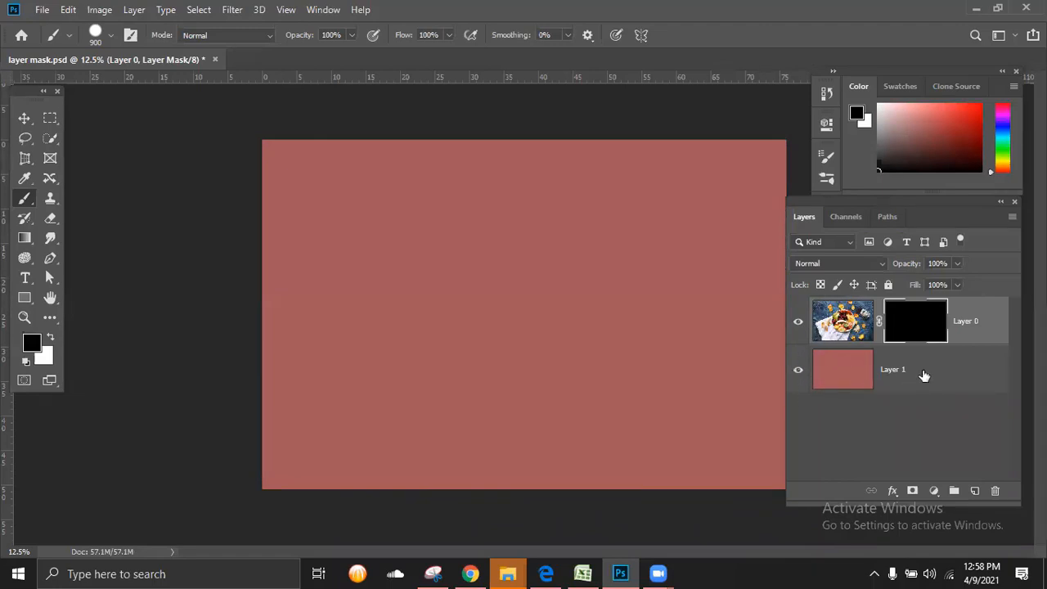
pyautogui.click(832, 376)
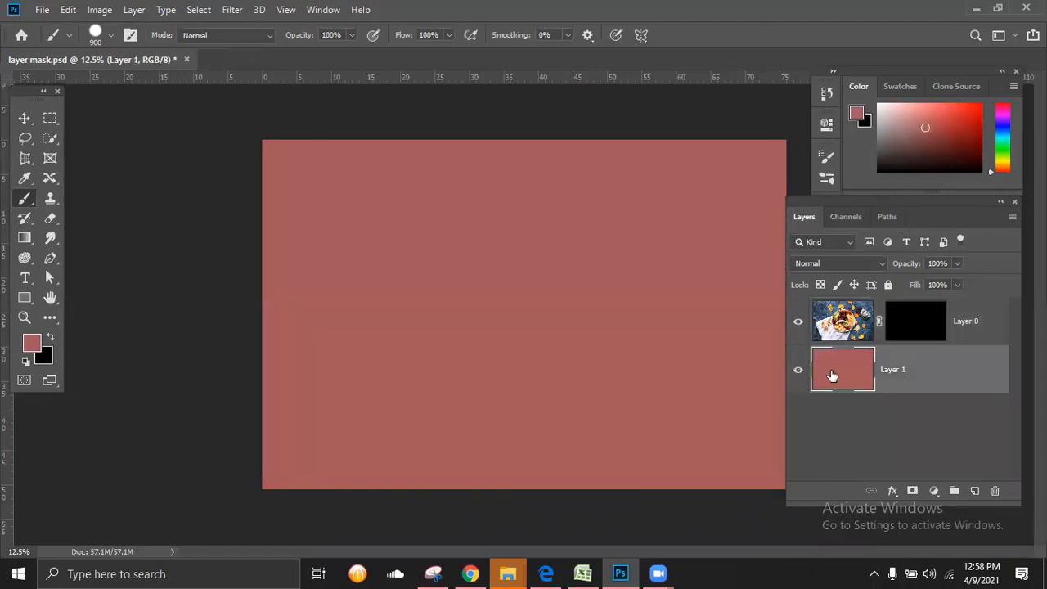
pyautogui.click(918, 333)
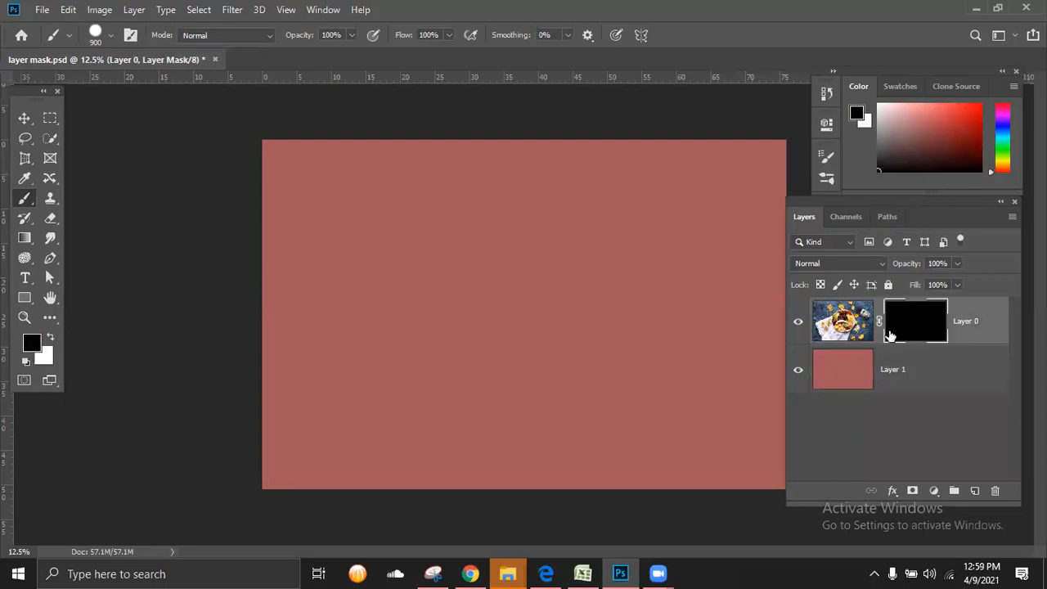
pyautogui.hotkey('ctrl', 'i')
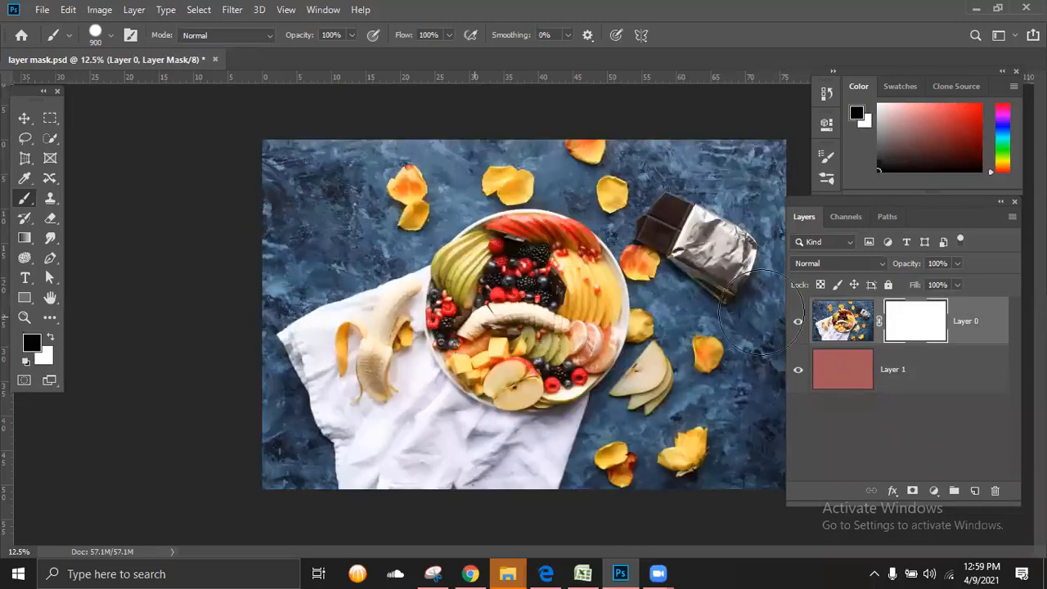
# Step: Try painting broad black strokes on Layer 0's mask to expose the red layer beneath, and undo them all
pyautogui.moveTo(247, 165); pyautogui.dragTo(732, 172)
pyautogui.moveTo(722, 372)
pyautogui.mouseDown()
pyautogui.moveTo(465, 409)
pyautogui.moveTo(328, 381)
pyautogui.moveTo(145, 304)
pyautogui.mouseUp()
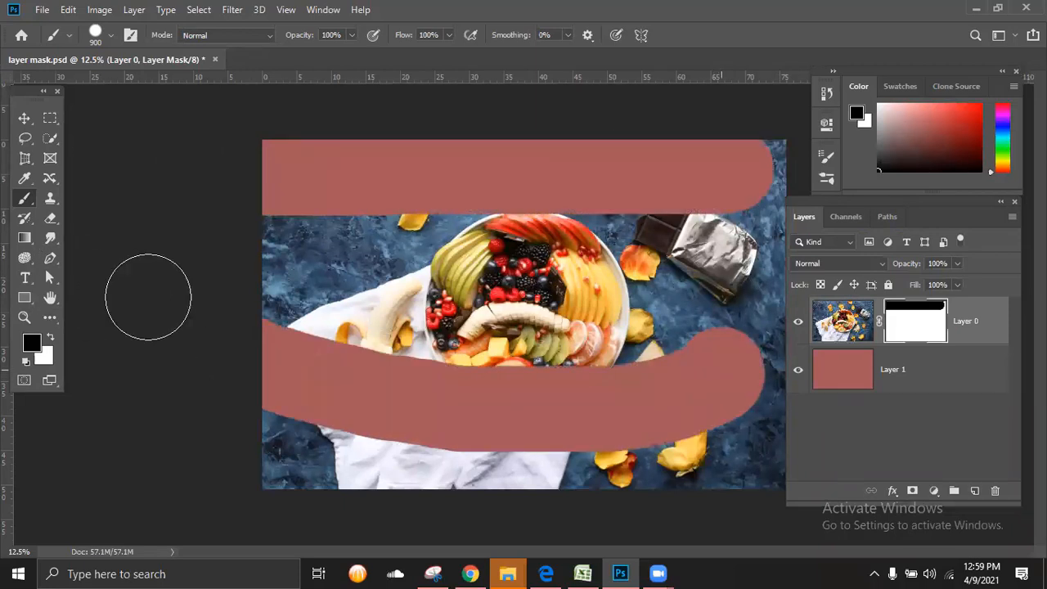
pyautogui.moveTo(549, 175); pyautogui.dragTo(448, 309)
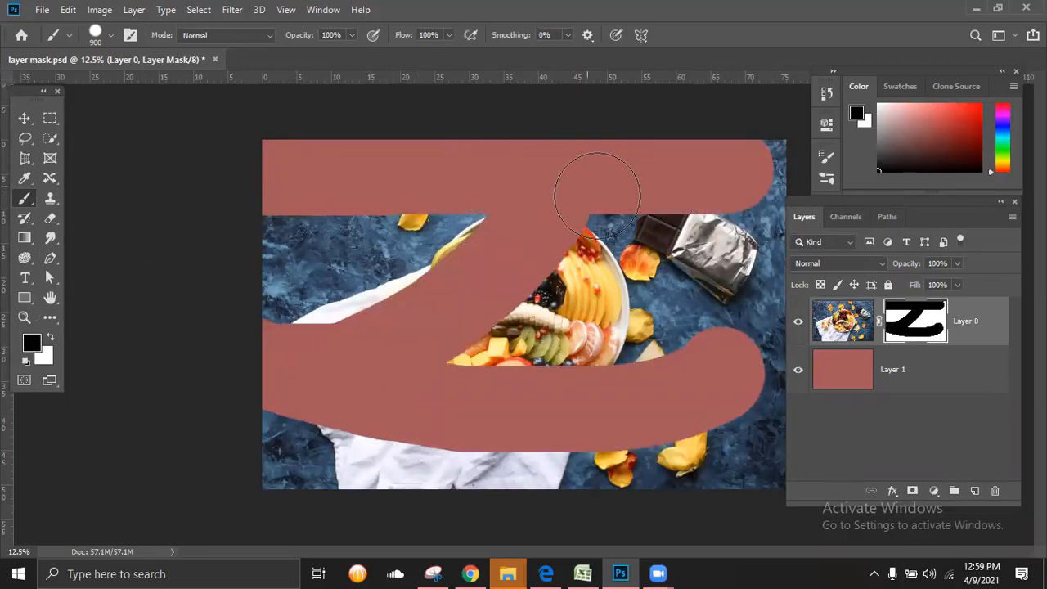
pyautogui.moveTo(592, 183); pyautogui.dragTo(503, 360)
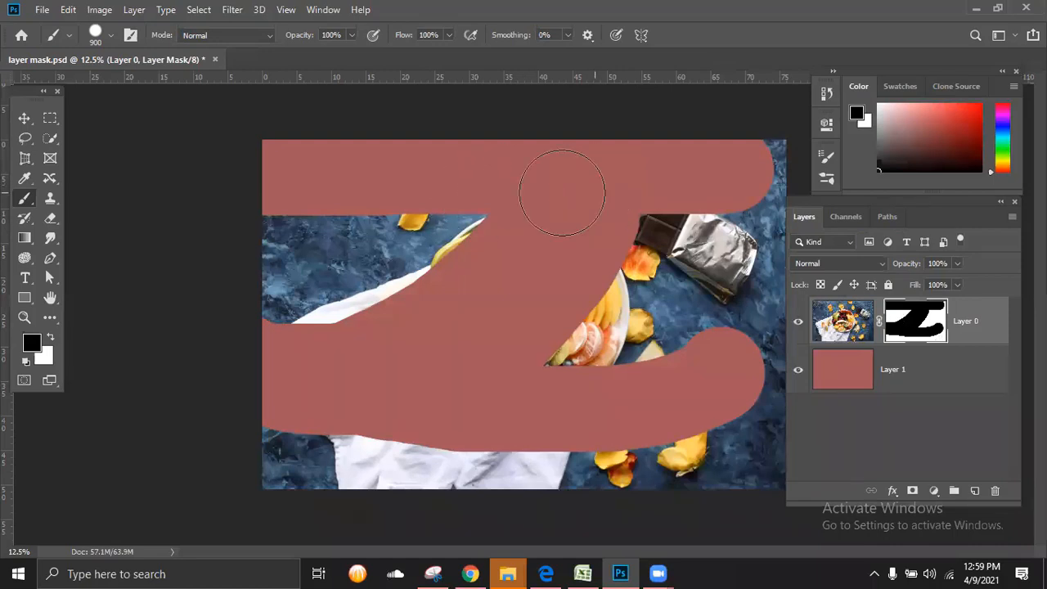
pyautogui.moveTo(543, 199)
pyautogui.mouseDown()
pyautogui.moveTo(278, 287)
pyautogui.moveTo(224, 277)
pyautogui.moveTo(234, 266)
pyautogui.moveTo(196, 234)
pyautogui.moveTo(682, 218)
pyautogui.moveTo(774, 159)
pyautogui.moveTo(782, 164)
pyautogui.moveTo(744, 256)
pyautogui.moveTo(581, 328)
pyautogui.moveTo(527, 333)
pyautogui.moveTo(531, 289)
pyautogui.moveTo(745, 248)
pyautogui.moveTo(755, 266)
pyautogui.moveTo(750, 344)
pyautogui.moveTo(692, 369)
pyautogui.mouseUp()
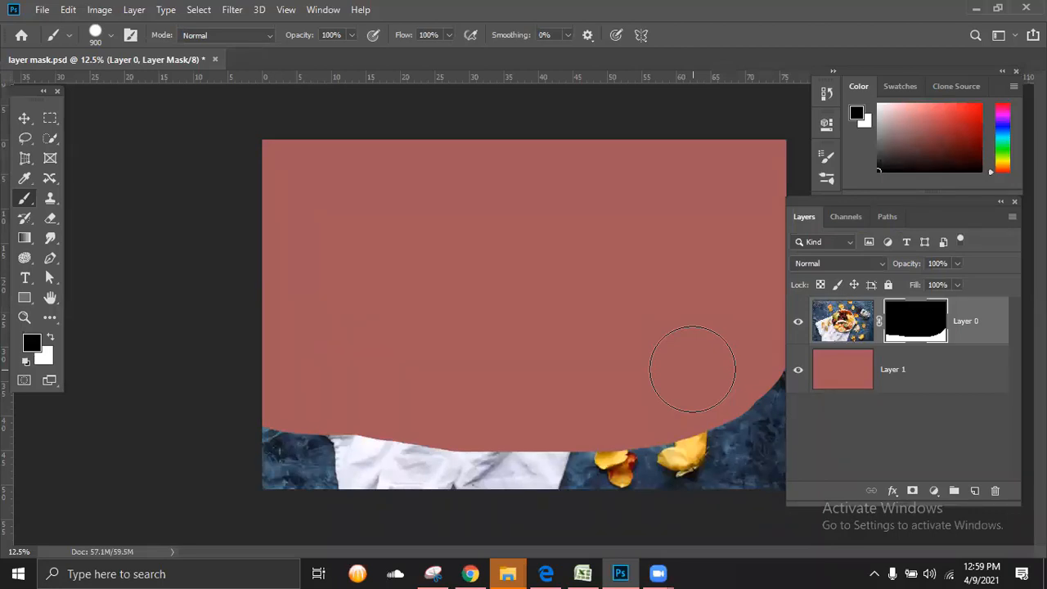
pyautogui.hotkey('ctrl', 'z')
pyautogui.hotkey('ctrl', 'z')
pyautogui.hotkey('ctrl', 'z')
pyautogui.hotkey('ctrl', 'z')
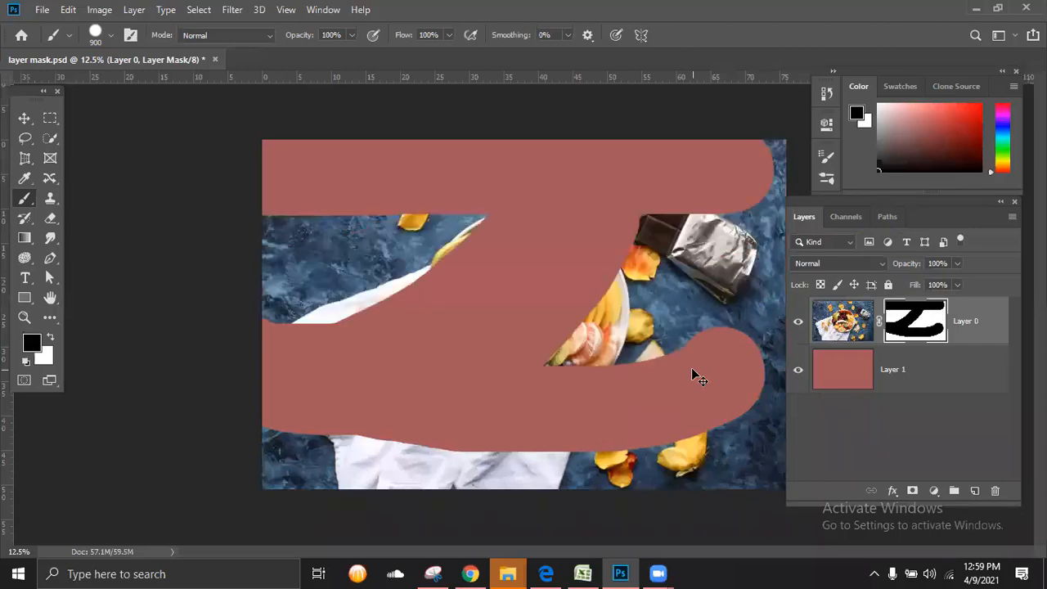
pyautogui.hotkey('ctrl', 'z')
pyautogui.hotkey('ctrl', 'z')
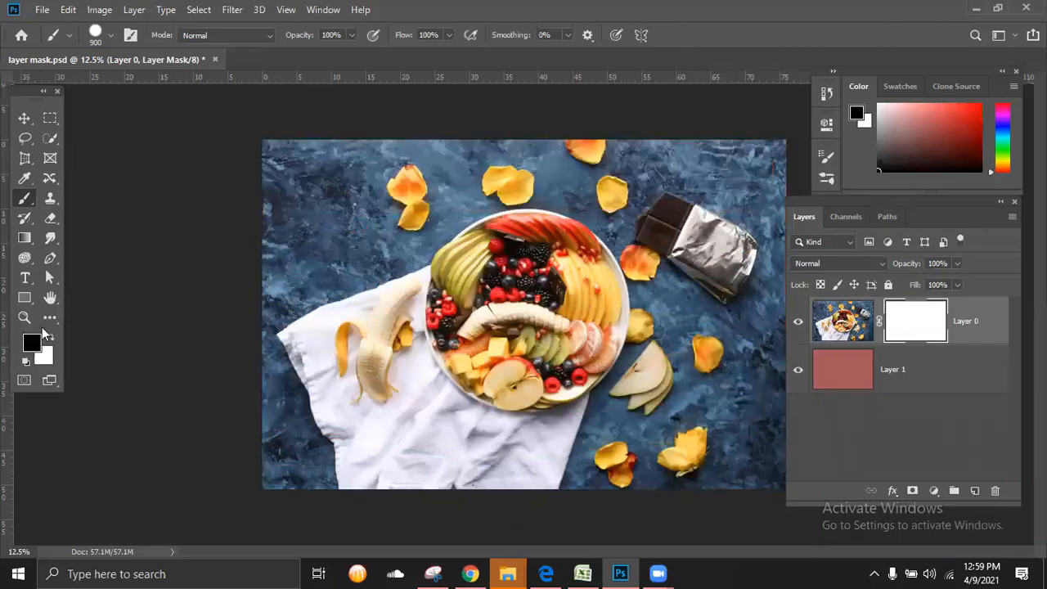
# Step: Try painting dark grey over Layer 0's mask to make the photo semi-transparent, and revert the mask to white
pyautogui.click(28, 347)
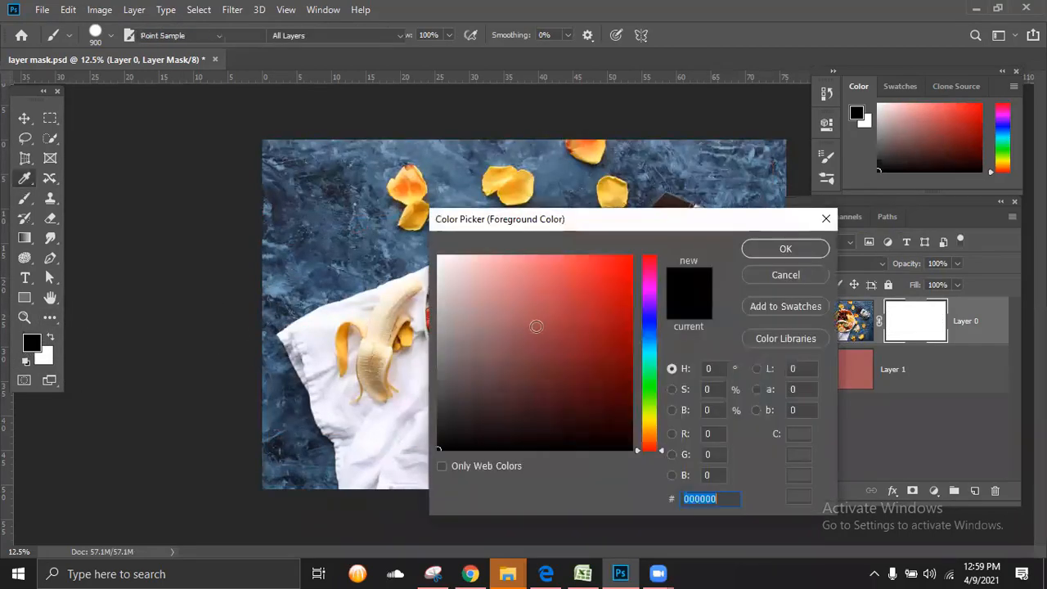
pyautogui.moveTo(455, 365); pyautogui.dragTo(420, 392)
pyautogui.click(806, 246)
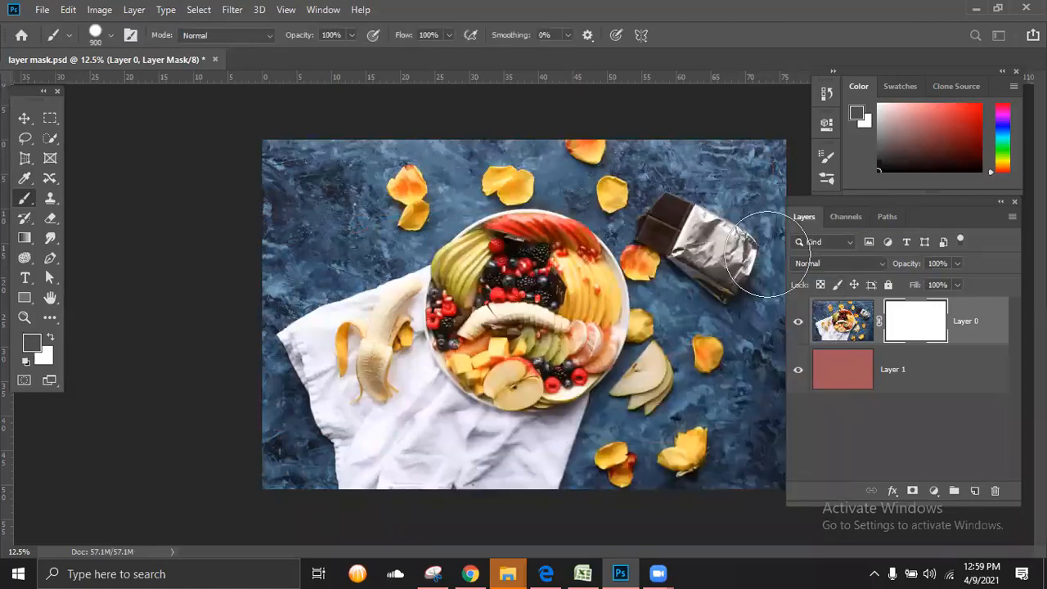
pyautogui.moveTo(218, 179); pyautogui.dragTo(491, 181)
pyautogui.moveTo(766, 180)
pyautogui.mouseDown()
pyautogui.moveTo(724, 254)
pyautogui.moveTo(523, 315)
pyautogui.moveTo(442, 270)
pyautogui.mouseUp()
pyautogui.moveTo(314, 267)
pyautogui.mouseDown()
pyautogui.moveTo(281, 276)
pyautogui.moveTo(361, 253)
pyautogui.moveTo(301, 287)
pyautogui.moveTo(296, 344)
pyautogui.moveTo(345, 381)
pyautogui.moveTo(401, 376)
pyautogui.moveTo(442, 355)
pyautogui.moveTo(591, 373)
pyautogui.moveTo(708, 344)
pyautogui.moveTo(761, 295)
pyautogui.moveTo(769, 456)
pyautogui.moveTo(494, 422)
pyautogui.moveTo(276, 444)
pyautogui.mouseUp()
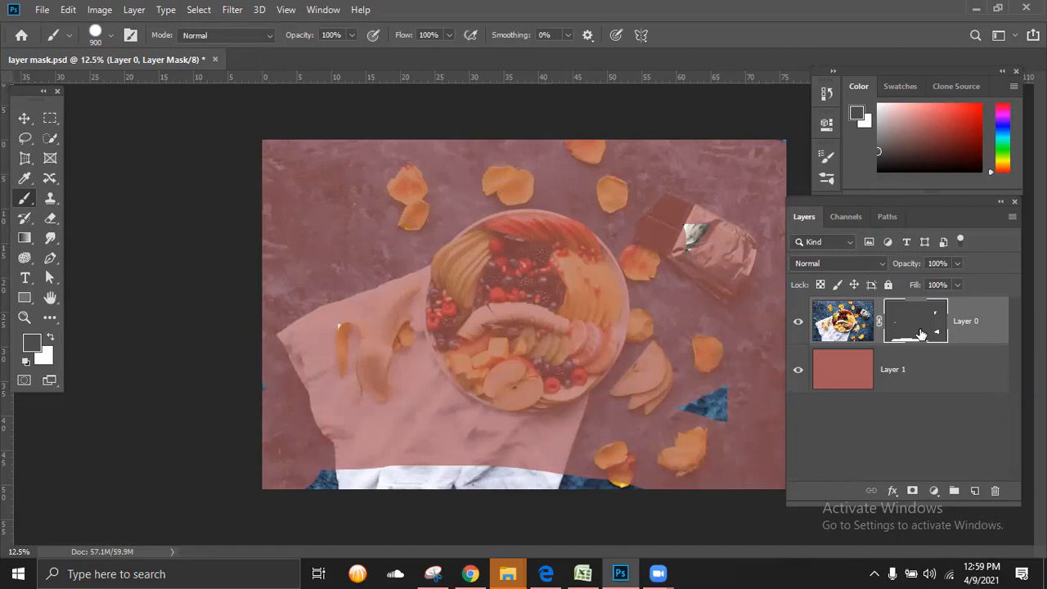
pyautogui.hotkey('ctrl', 'BackSpace')
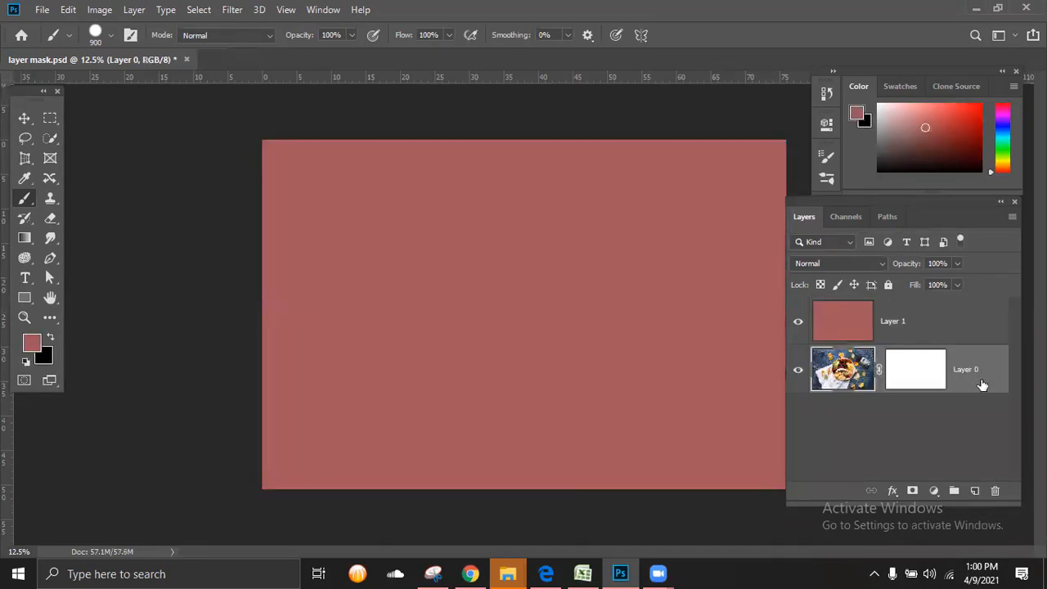
# Step: Move Layer 0 above the red Layer 1 and reset the foreground and background colours to default black and white
pyautogui.moveTo(980, 385); pyautogui.dragTo(980, 320)
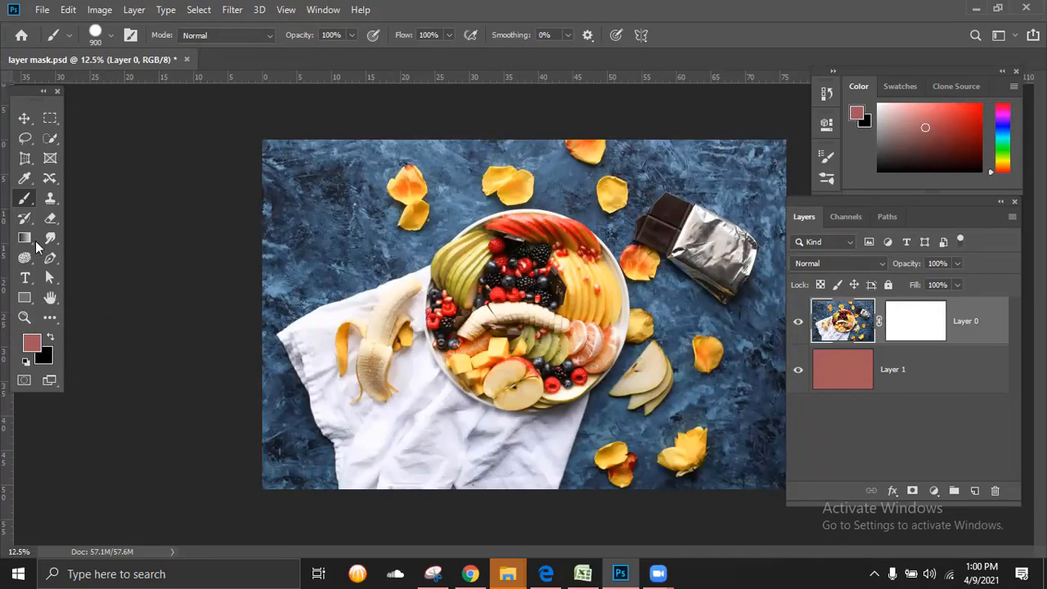
pyautogui.click(51, 338)
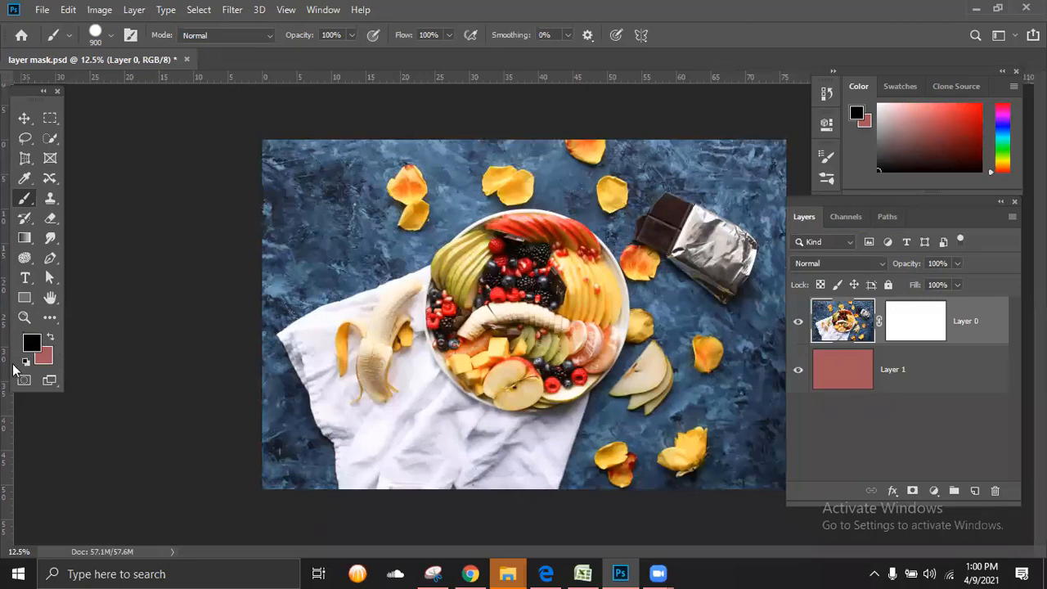
pyautogui.click(25, 361)
# Step: Delete Layer 0's mask without applying it, and activate the Rectangular Marquee Tool
pyautogui.moveTo(928, 329); pyautogui.dragTo(997, 494)
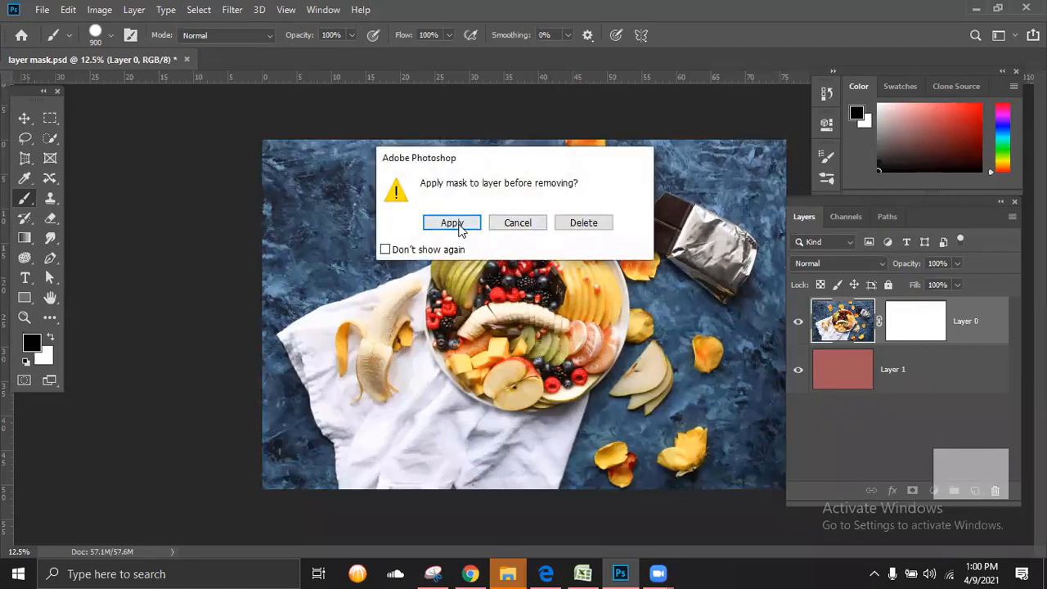
pyautogui.click(579, 223)
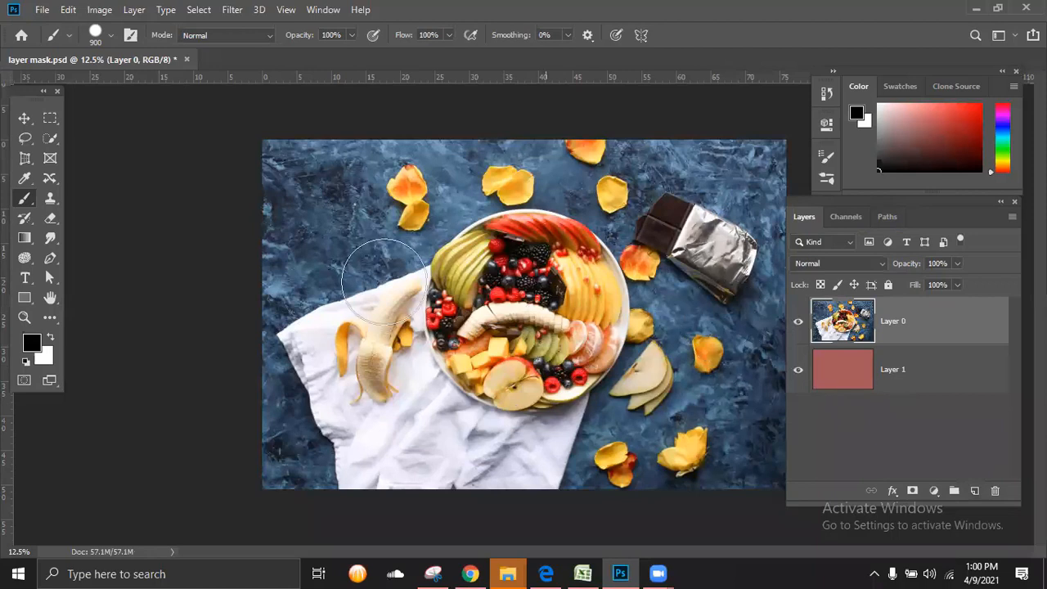
pyautogui.click(54, 120)
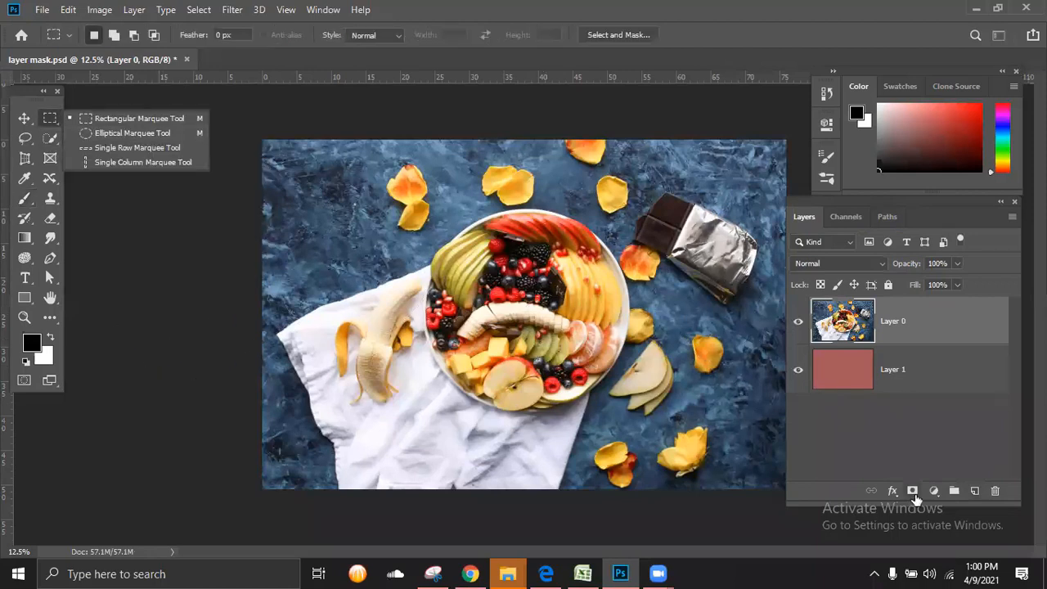
# Step: Select the fruit plate with the Elliptical Marquee Tool and add a layer mask to Layer 0 from that selection
pyautogui.click(888, 454)
pyautogui.rightClick(52, 123)
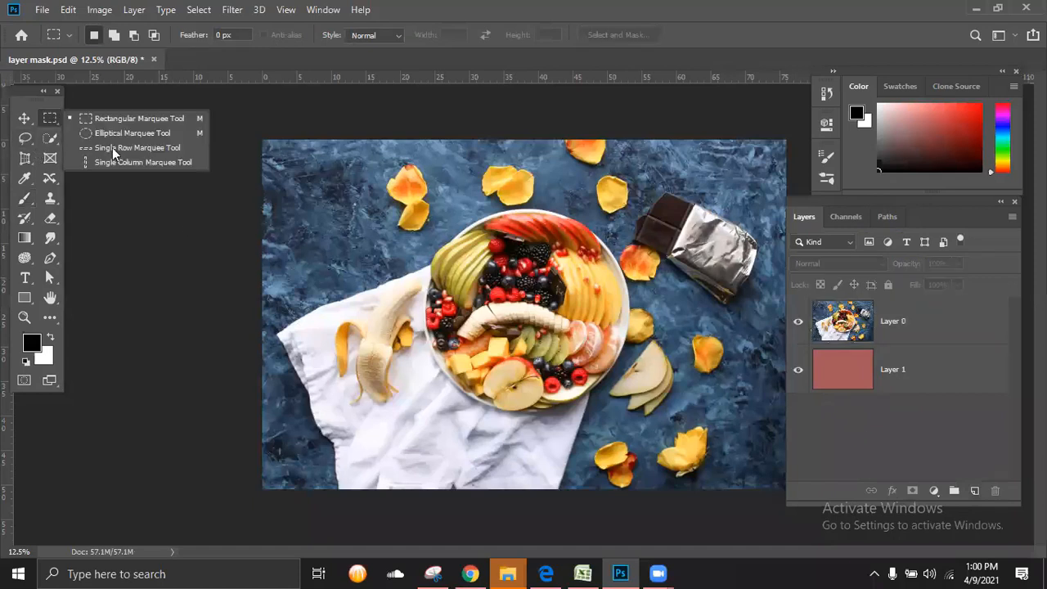
pyautogui.click(111, 136)
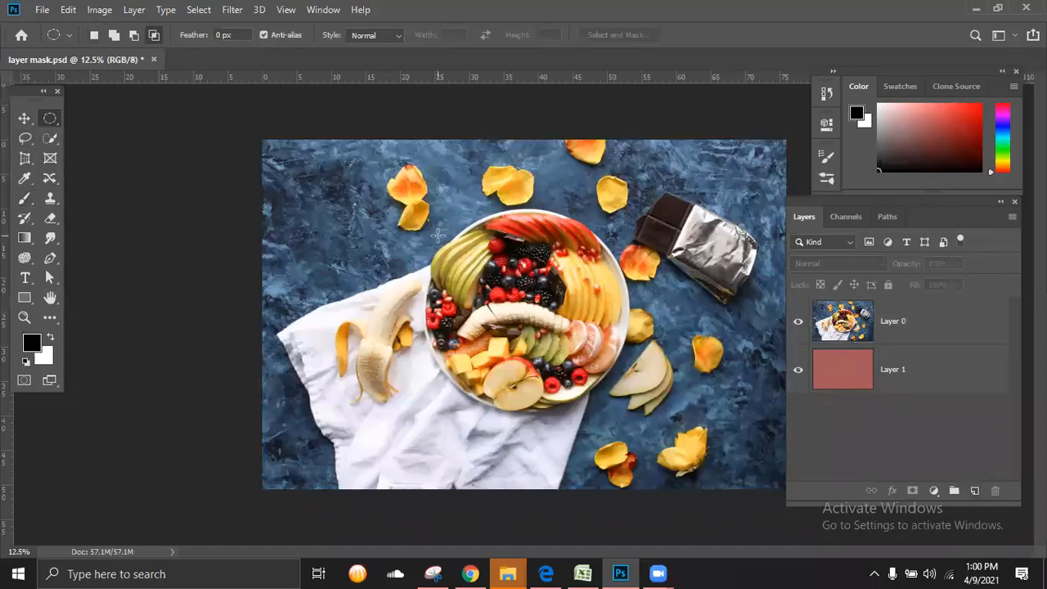
pyautogui.moveTo(589, 400); pyautogui.dragTo(629, 415)
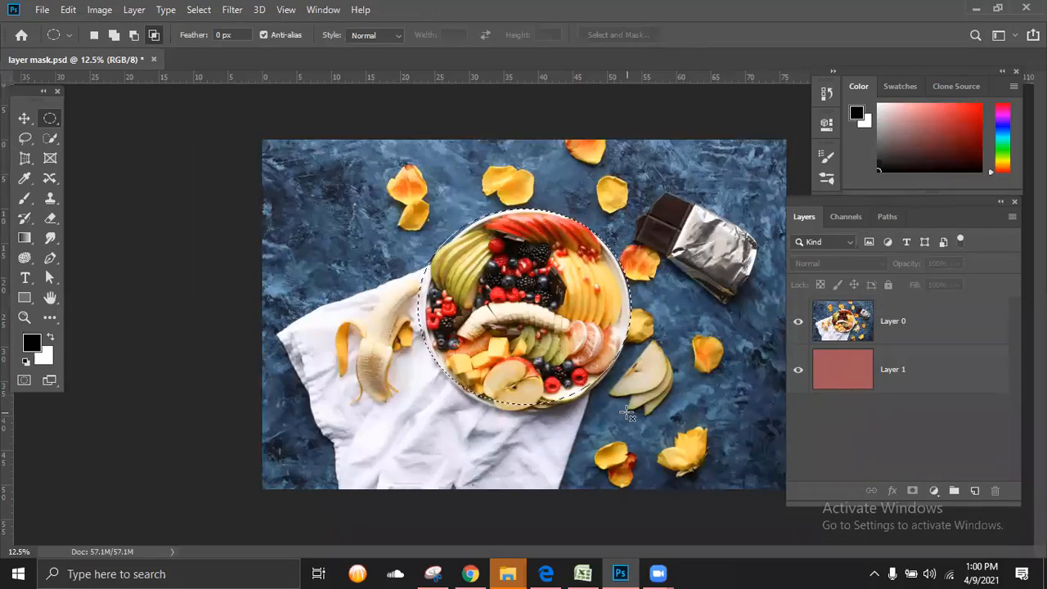
pyautogui.rightClick(50, 119)
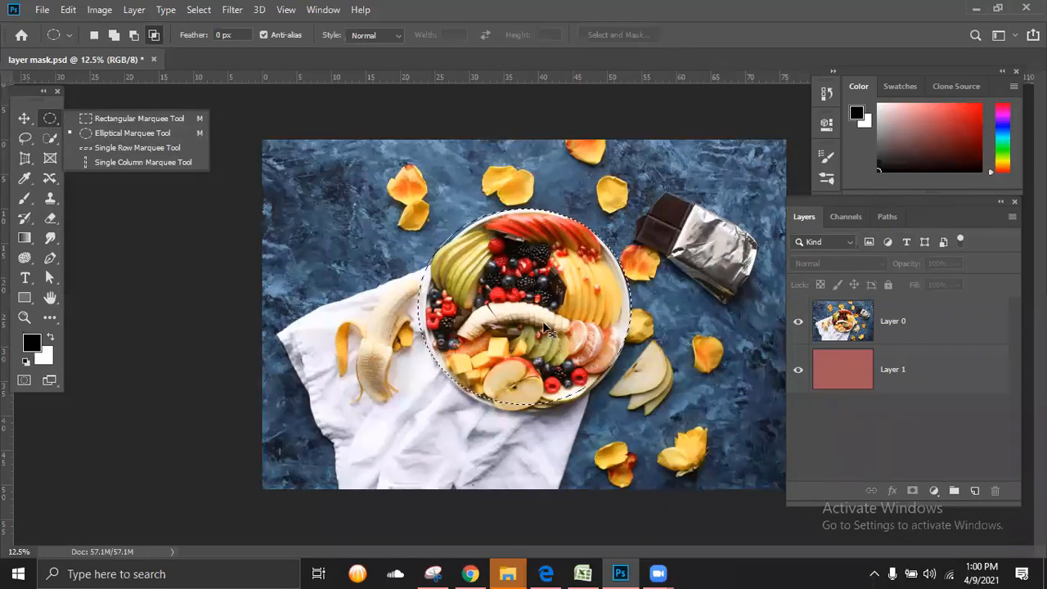
pyautogui.hotkey('ctrl', '+')
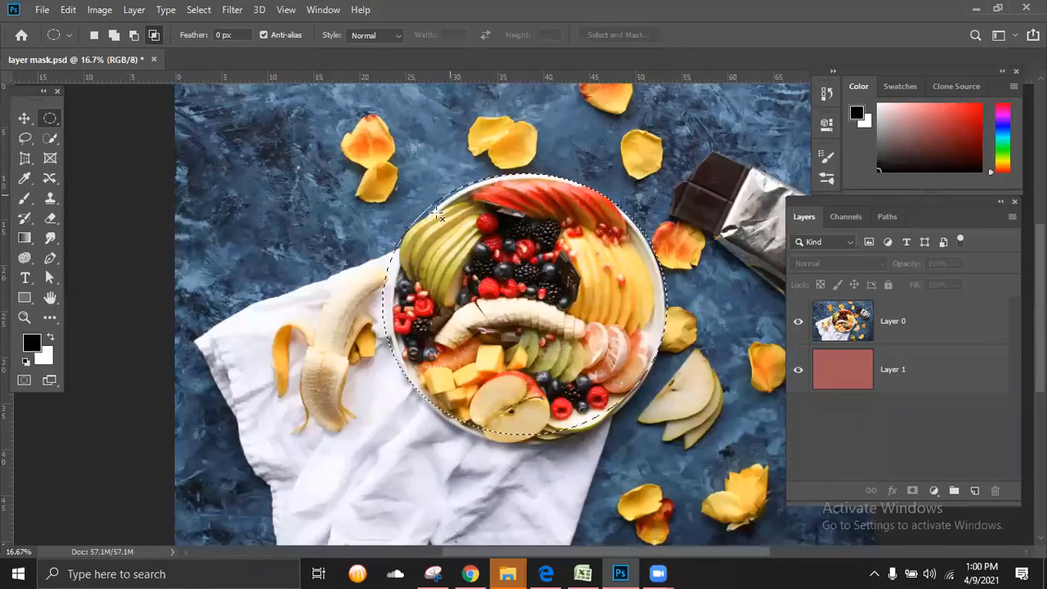
pyautogui.scroll(-1, 563, 209)
pyautogui.hotkey('ctrl', '-')
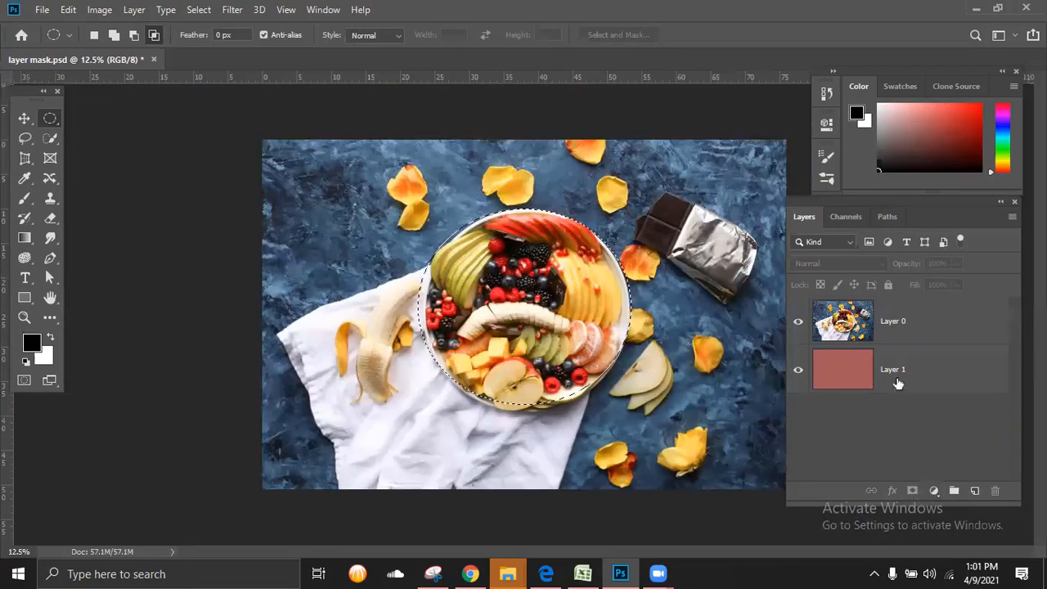
pyautogui.click(919, 325)
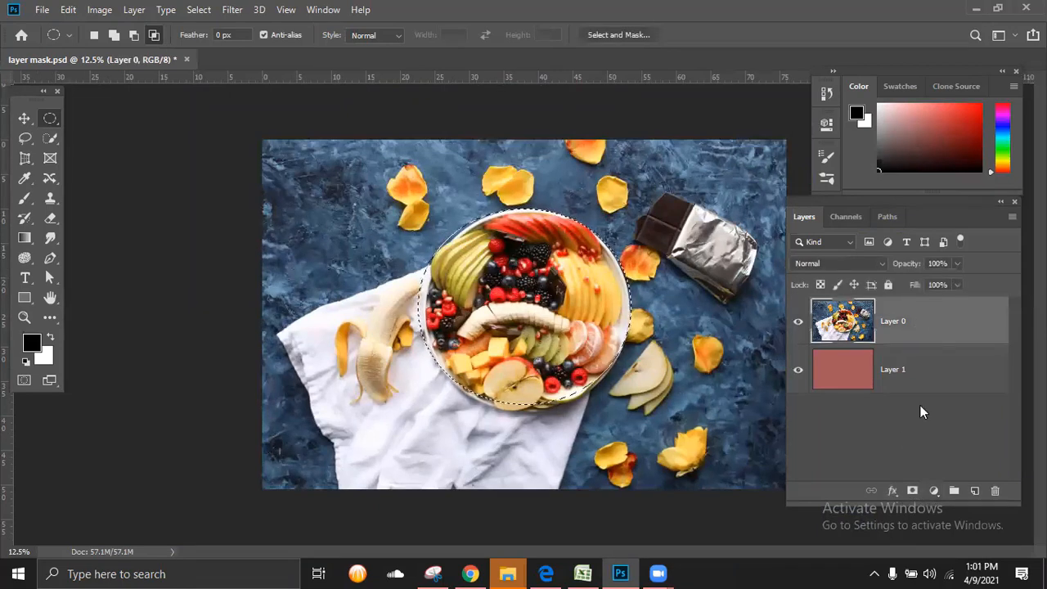
pyautogui.click(912, 491)
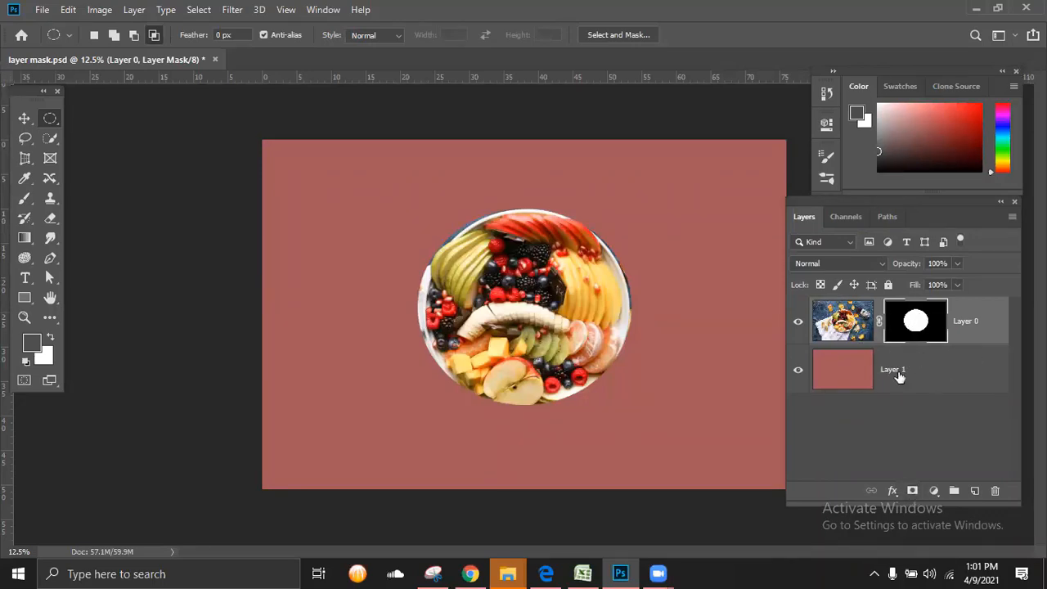
# Step: Toggle the red Layer 1's visibility to compare the masked plate with and without it, leaving the layer hidden
pyautogui.click(798, 371)
pyautogui.click(797, 371)
pyautogui.click(798, 373)
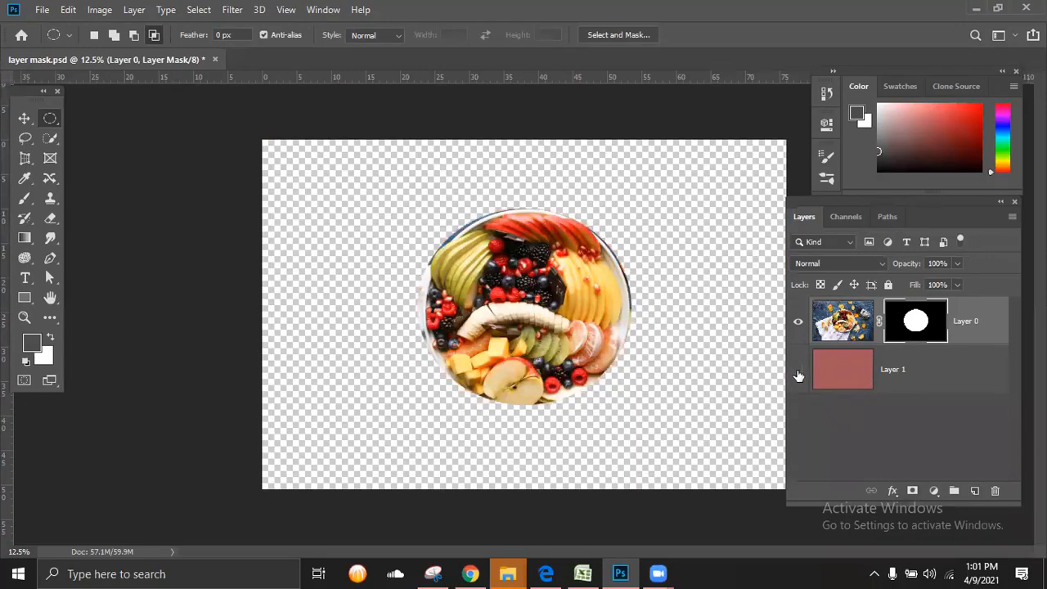
pyautogui.click(798, 373)
pyautogui.click(798, 373)
# Step: Paint the black areas of Layer 0's mask white with a 900 px brush to bring back the whole photo
pyautogui.click(28, 363)
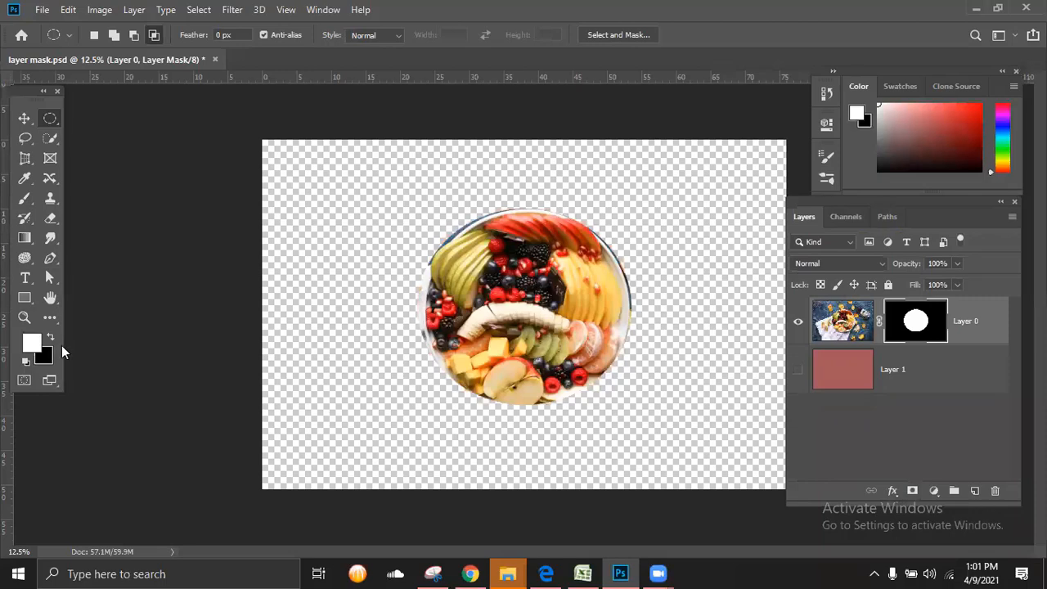
pyautogui.click(30, 346)
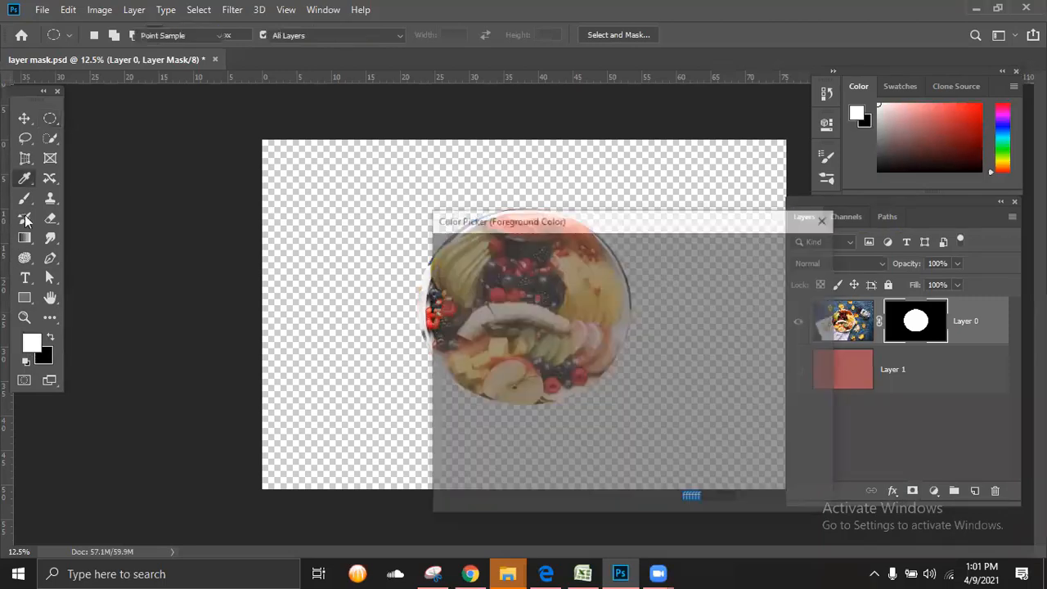
pyautogui.press('Return')
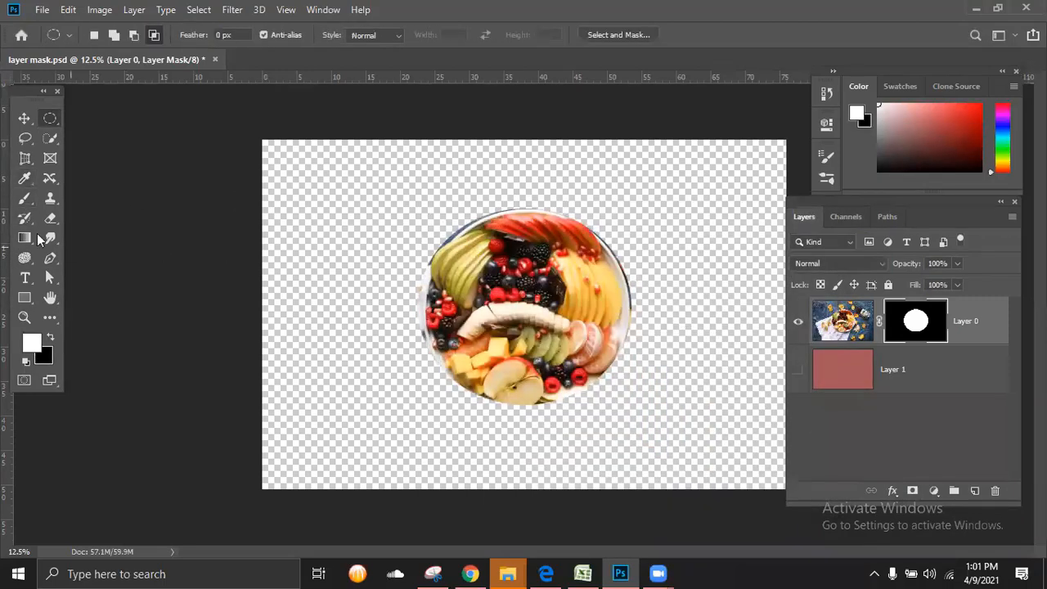
pyautogui.click(25, 198)
pyautogui.moveTo(274, 172); pyautogui.dragTo(790, 163)
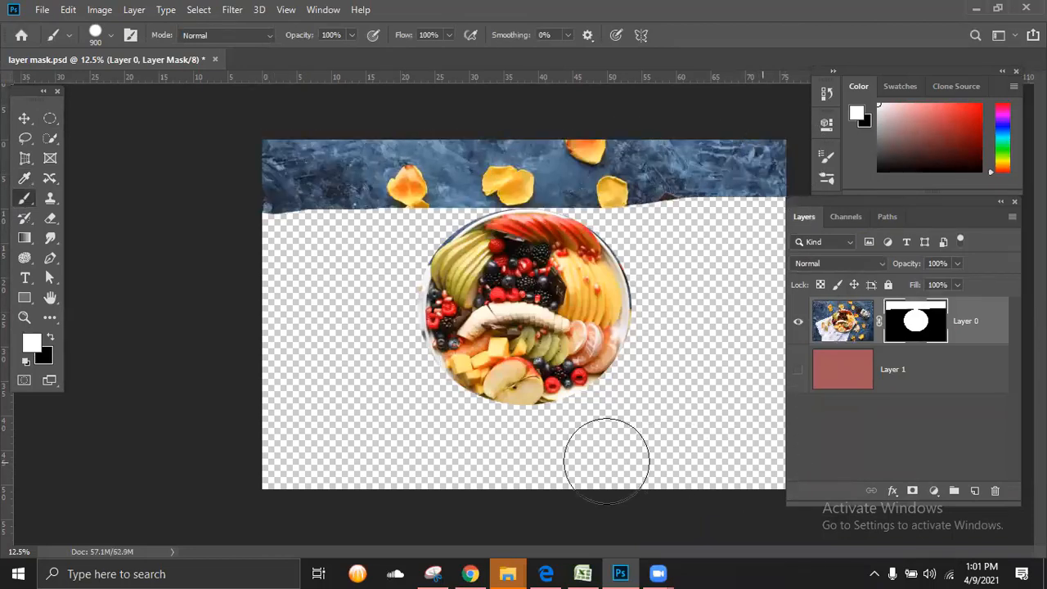
pyautogui.moveTo(603, 461)
pyautogui.mouseDown()
pyautogui.moveTo(279, 461)
pyautogui.moveTo(165, 450)
pyautogui.moveTo(58, 418)
pyautogui.mouseUp()
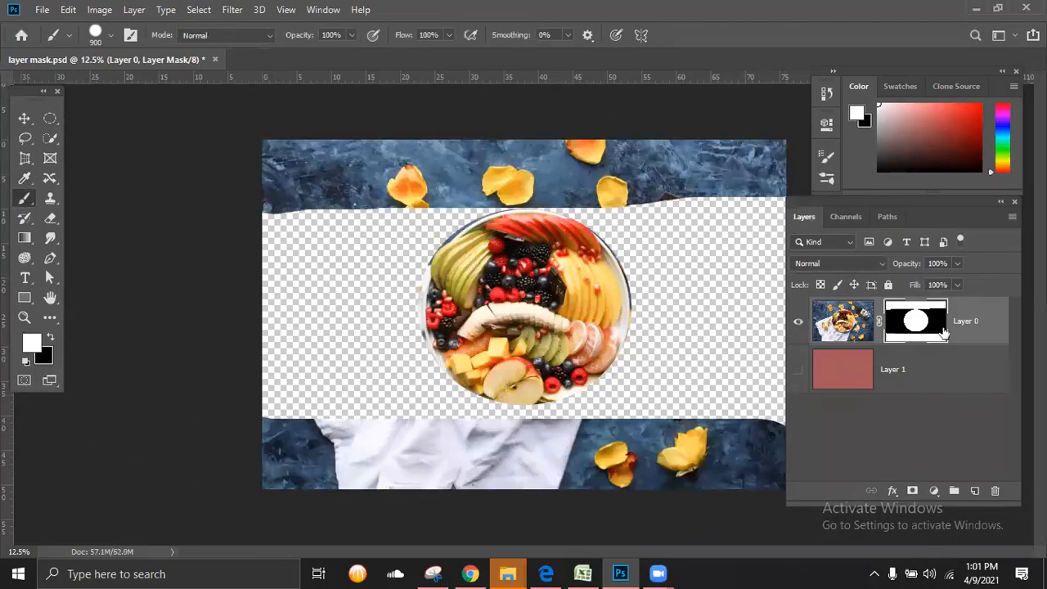
pyautogui.moveTo(286, 220)
pyautogui.mouseDown()
pyautogui.moveTo(271, 443)
pyautogui.moveTo(373, 373)
pyautogui.moveTo(357, 217)
pyautogui.moveTo(355, 460)
pyautogui.mouseUp()
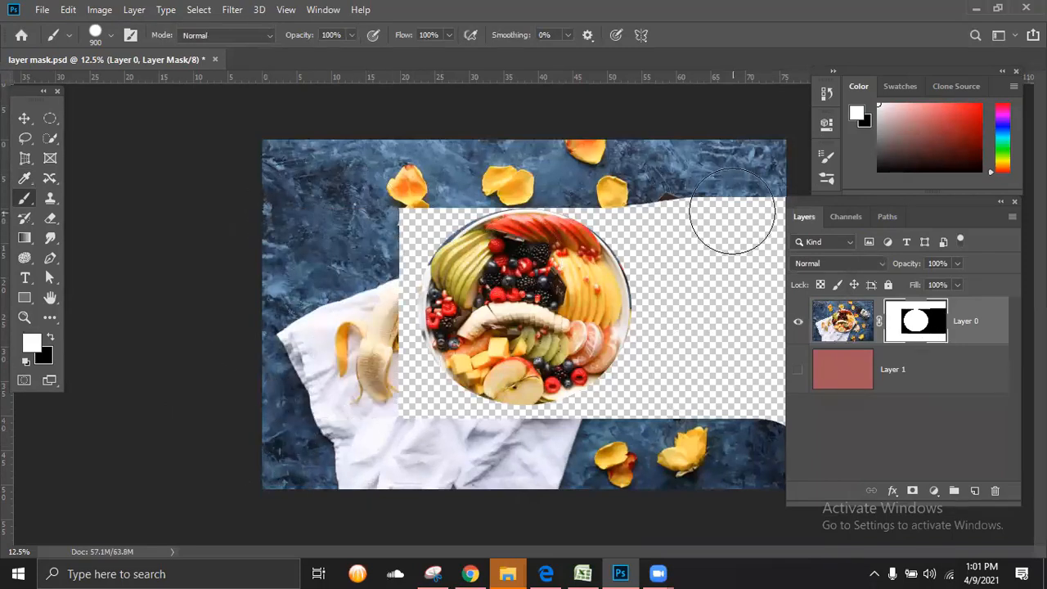
pyautogui.moveTo(732, 218); pyautogui.dragTo(748, 385)
pyautogui.moveTo(687, 405)
pyautogui.mouseDown()
pyautogui.moveTo(638, 433)
pyautogui.moveTo(490, 456)
pyautogui.moveTo(315, 372)
pyautogui.moveTo(413, 411)
pyautogui.moveTo(557, 442)
pyautogui.moveTo(690, 371)
pyautogui.moveTo(442, 385)
pyautogui.moveTo(400, 336)
pyautogui.moveTo(680, 281)
pyautogui.moveTo(628, 306)
pyautogui.moveTo(595, 302)
pyautogui.moveTo(618, 302)
pyautogui.moveTo(711, 256)
pyautogui.moveTo(645, 234)
pyautogui.moveTo(443, 271)
pyautogui.moveTo(506, 252)
pyautogui.moveTo(415, 231)
pyautogui.moveTo(475, 249)
pyautogui.moveTo(495, 225)
pyautogui.mouseUp()
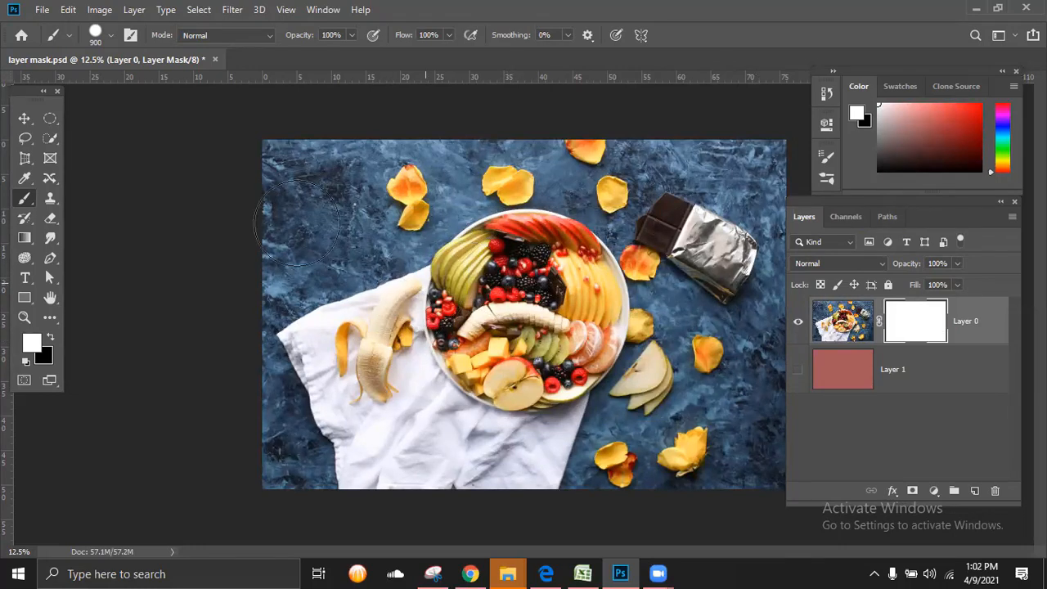
# Step: Select the fruit plate on Layer 0's image with the Quick Selection Tool at brush size 125
pyautogui.click(51, 138)
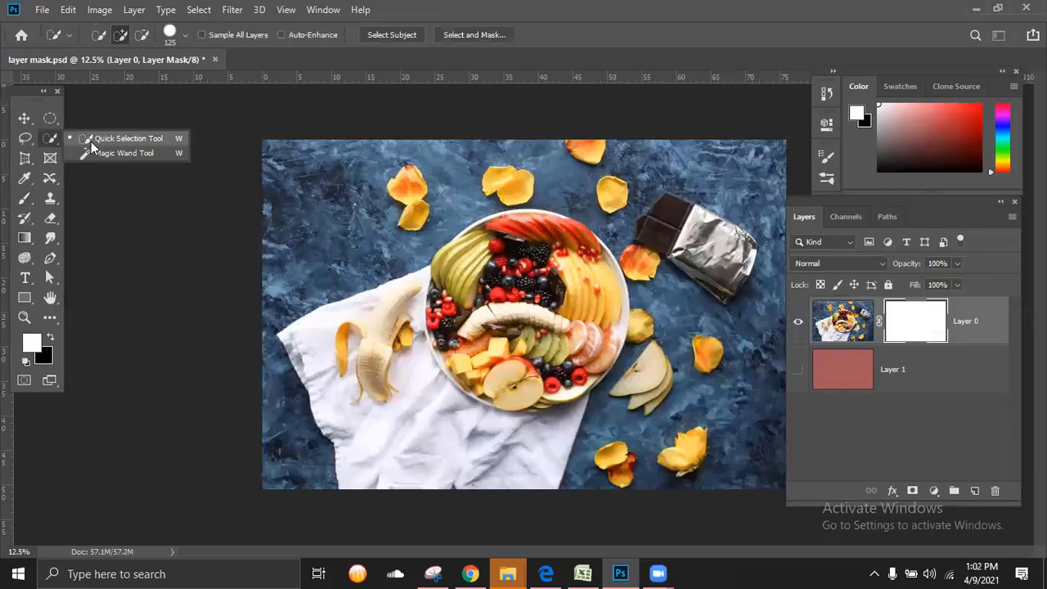
pyautogui.click(72, 143)
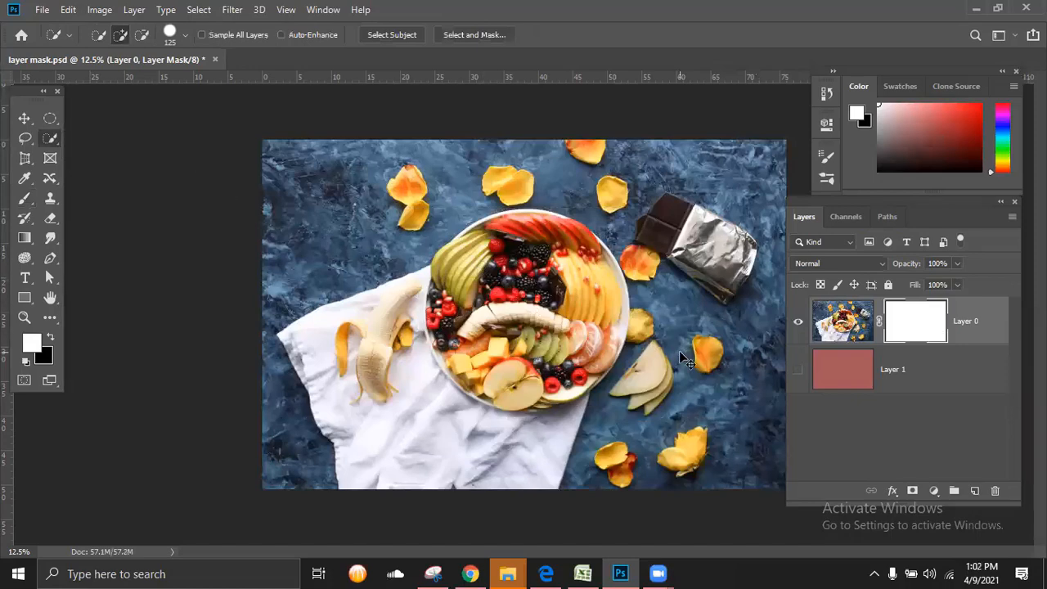
pyautogui.hotkey('ctrl', '+')
pyautogui.click(843, 322)
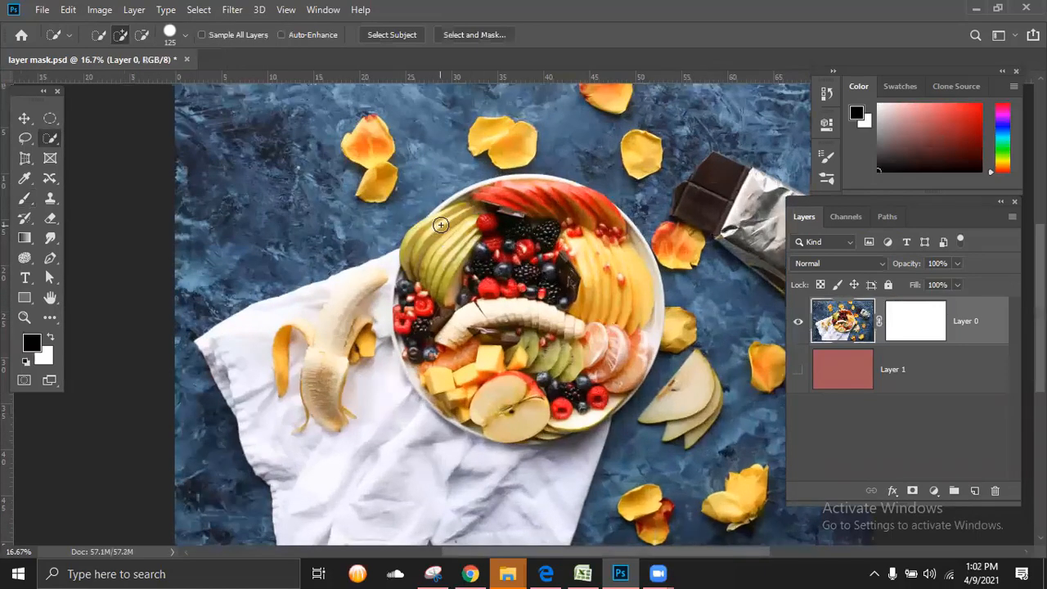
pyautogui.moveTo(438, 225)
pyautogui.mouseDown()
pyautogui.moveTo(522, 190)
pyautogui.moveTo(586, 216)
pyautogui.moveTo(625, 281)
pyautogui.moveTo(636, 332)
pyautogui.moveTo(629, 385)
pyautogui.moveTo(585, 424)
pyautogui.moveTo(484, 436)
pyautogui.moveTo(440, 389)
pyautogui.moveTo(401, 285)
pyautogui.moveTo(400, 335)
pyautogui.moveTo(439, 407)
pyautogui.mouseUp()
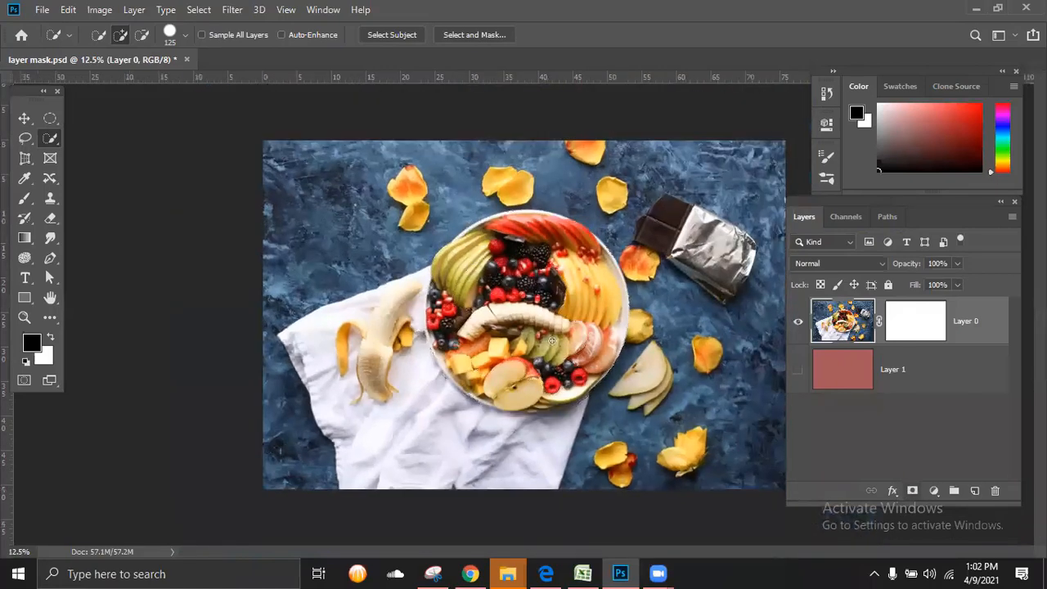
pyautogui.hotkey('ctrl', '-')
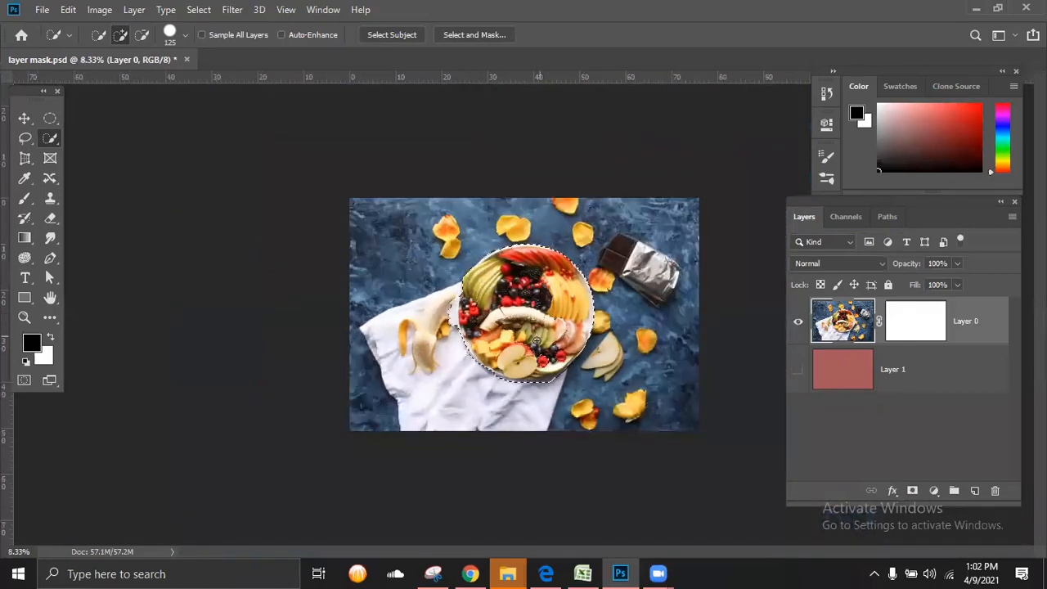
pyautogui.click(914, 490)
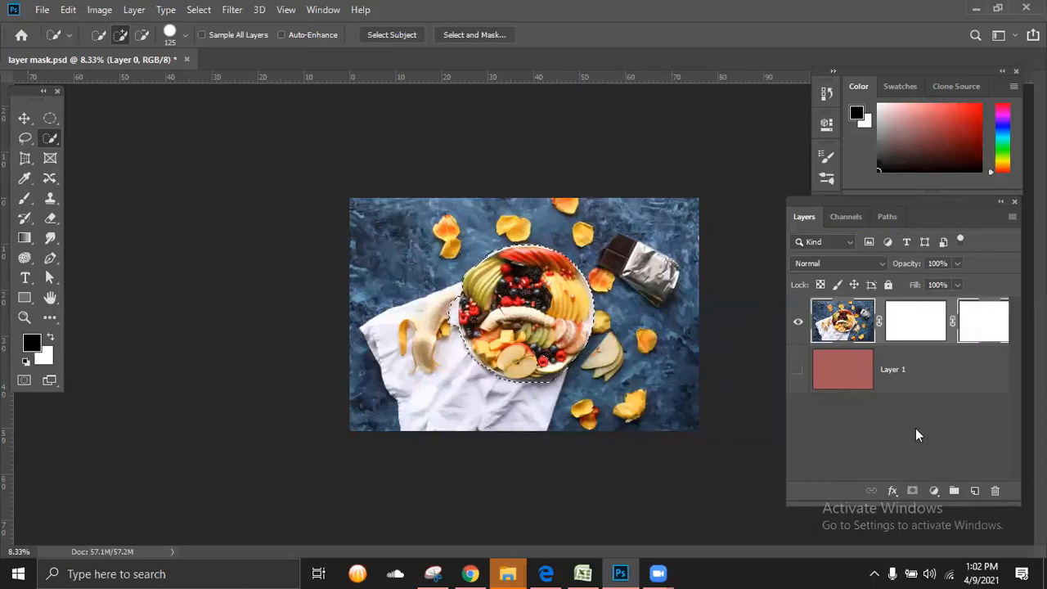
pyautogui.hotkey('ctrl', 'z')
pyautogui.click(923, 326)
pyautogui.moveTo(923, 326); pyautogui.dragTo(993, 491)
pyautogui.click(517, 222)
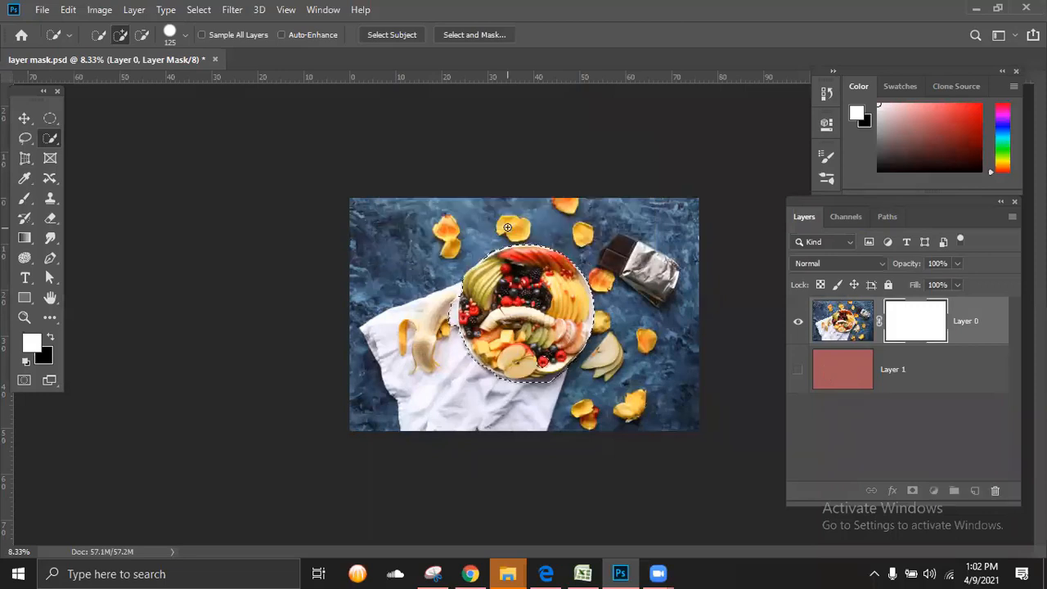
pyautogui.moveTo(904, 321); pyautogui.dragTo(995, 490)
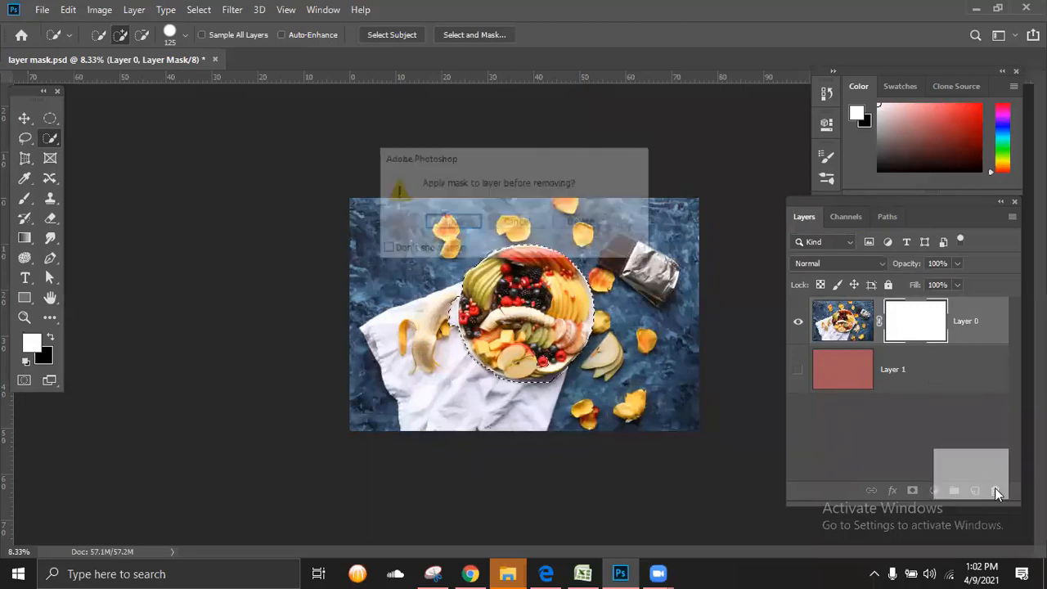
pyautogui.click(523, 226)
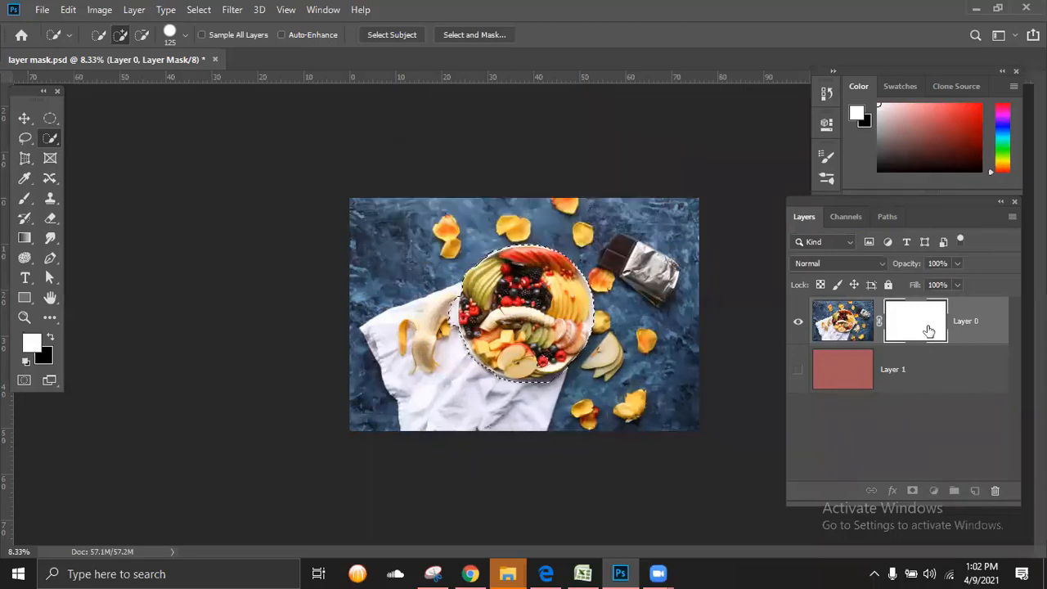
pyautogui.click(798, 323)
pyautogui.click(798, 322)
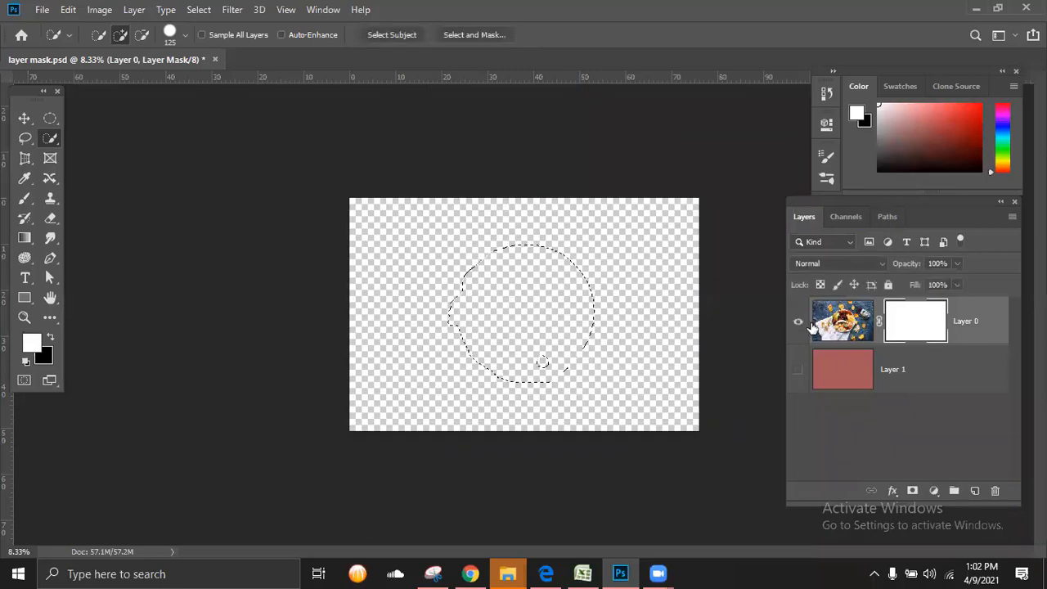
# Step: Delete Layer 0's white mask without applying it, and add a new layer mask from the plate selection
pyautogui.moveTo(917, 327); pyautogui.dragTo(995, 489)
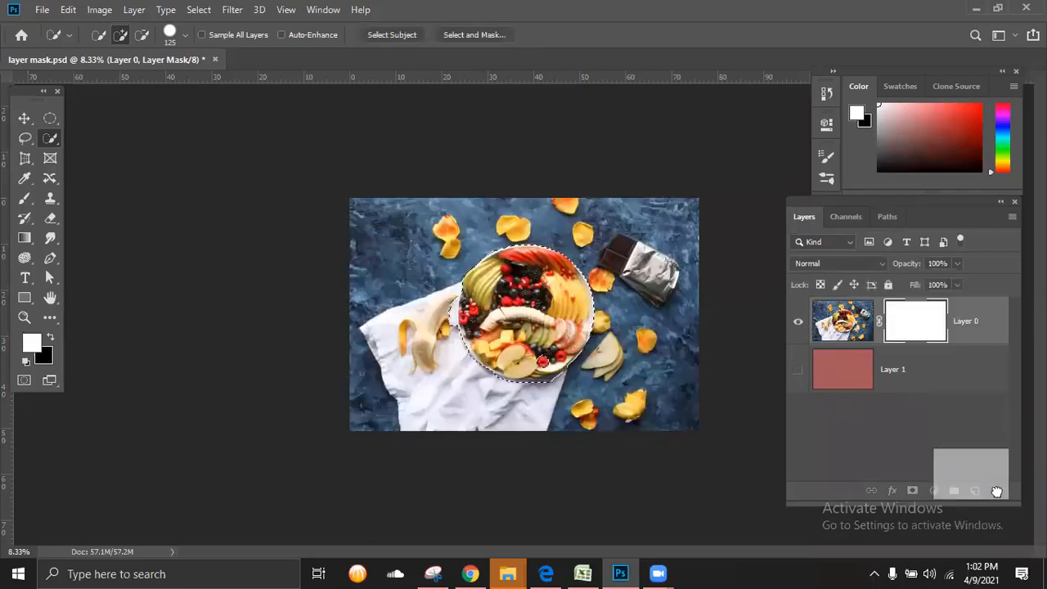
pyautogui.click(565, 223)
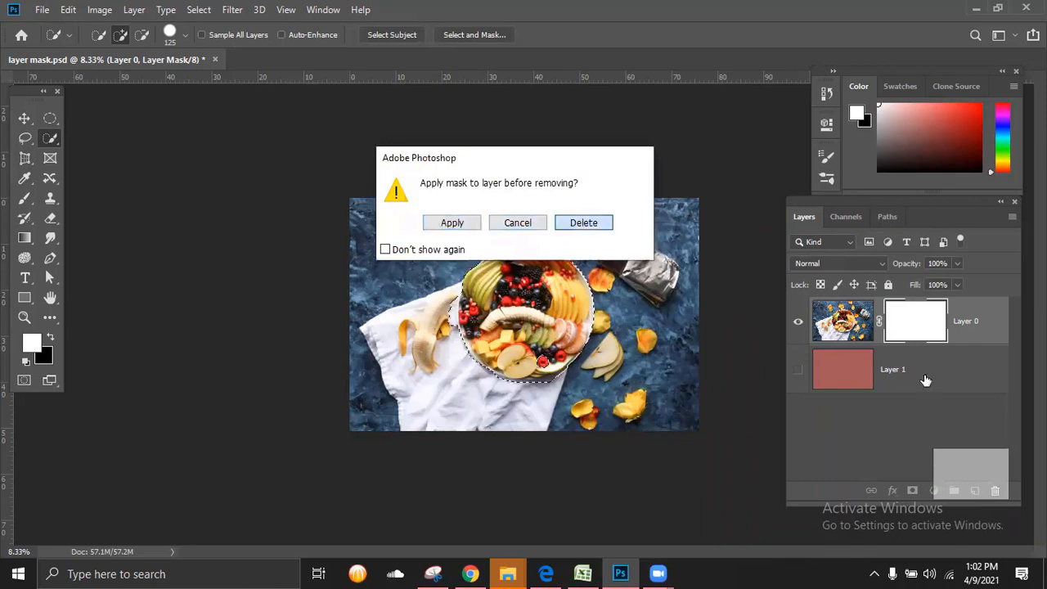
pyautogui.click(912, 490)
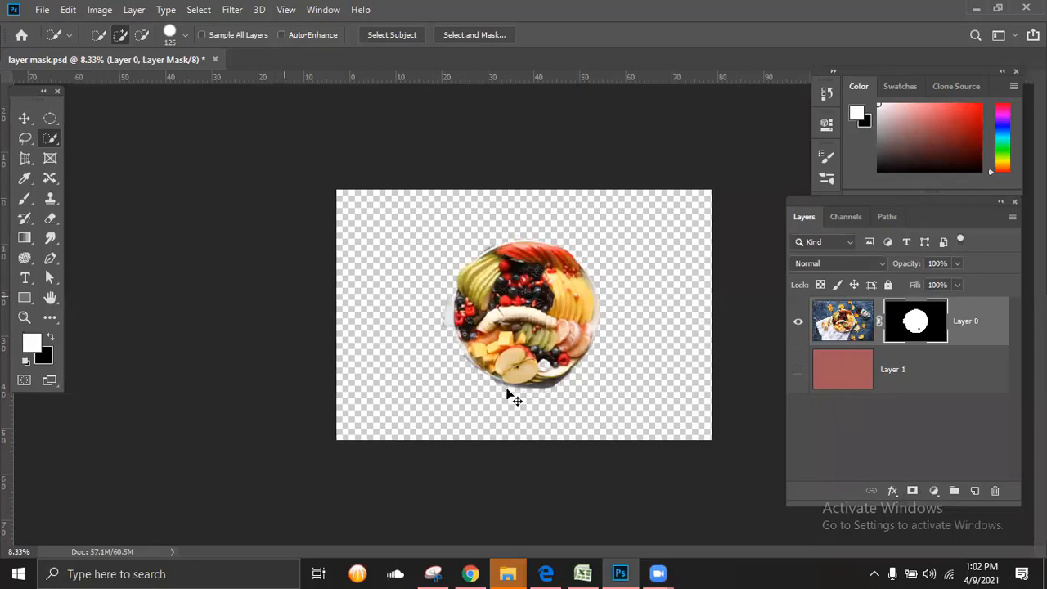
# Step: Erase the leftover shadow along the plate's lower edge on Layer 0's mask using the Eraser at size 125
pyautogui.scroll(1, 514, 398)
pyautogui.scroll(1, 407, 293)
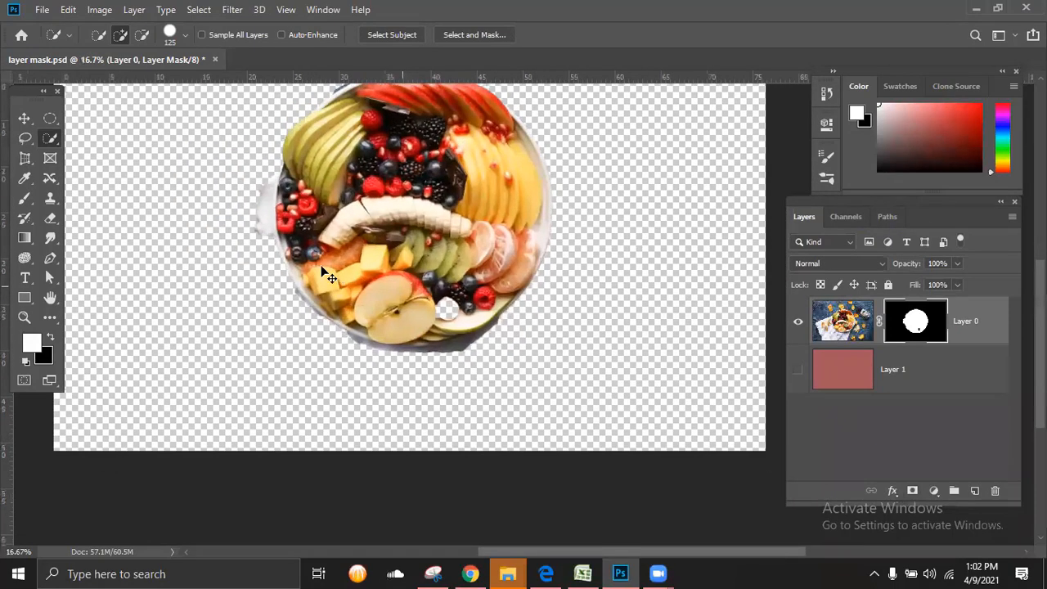
pyautogui.click(51, 219)
pyautogui.click(91, 218)
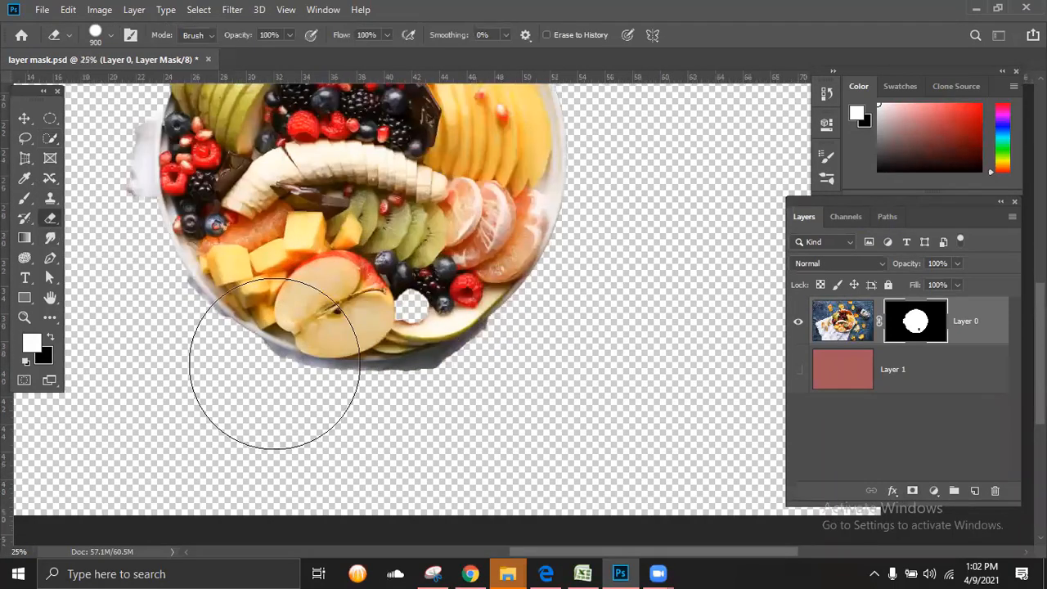
pyautogui.press('[')
pyautogui.press('[')
pyautogui.press('[')
pyautogui.press('[')
pyautogui.press('[')
pyautogui.press('[')
pyautogui.press('[')
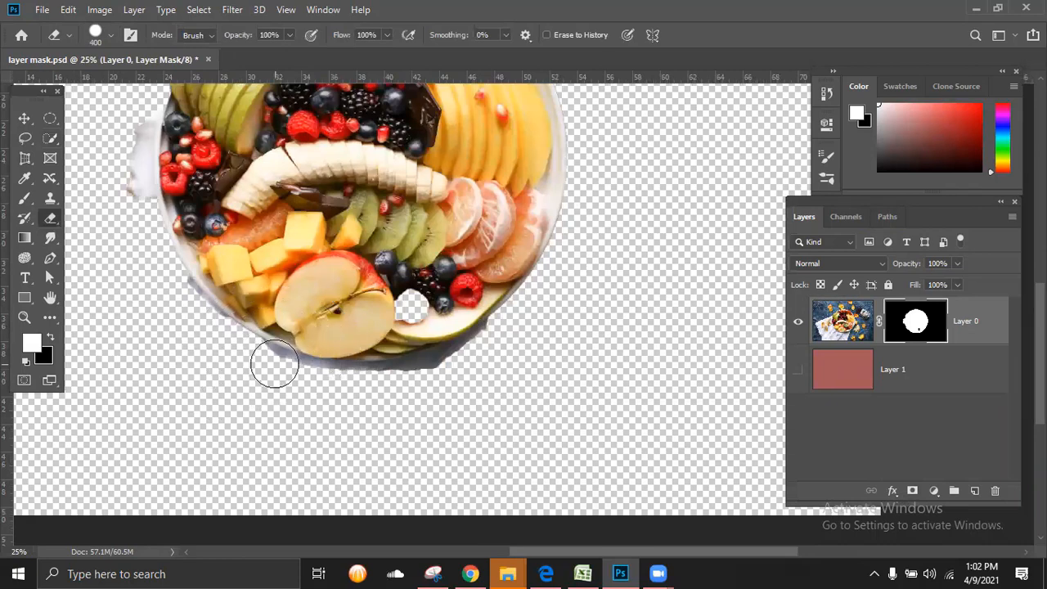
pyautogui.scroll(1, 262, 381)
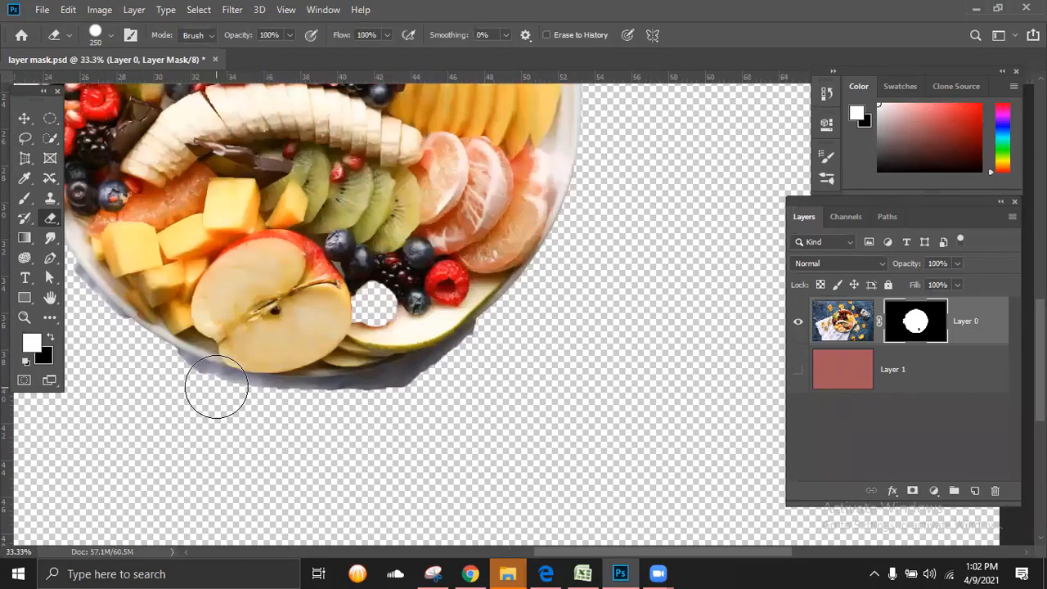
pyautogui.press('[')
pyautogui.press('[')
pyautogui.press('[')
pyautogui.press('[')
pyautogui.moveTo(189, 379); pyautogui.dragTo(253, 383)
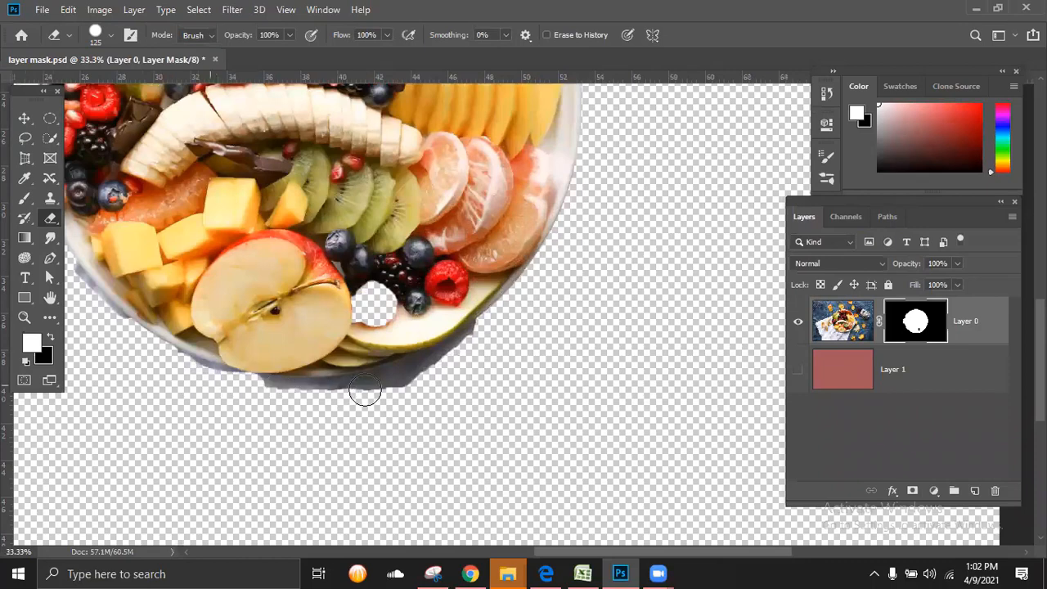
pyautogui.moveTo(365, 391)
pyautogui.mouseDown()
pyautogui.moveTo(475, 346)
pyautogui.moveTo(365, 389)
pyautogui.moveTo(215, 382)
pyautogui.mouseUp()
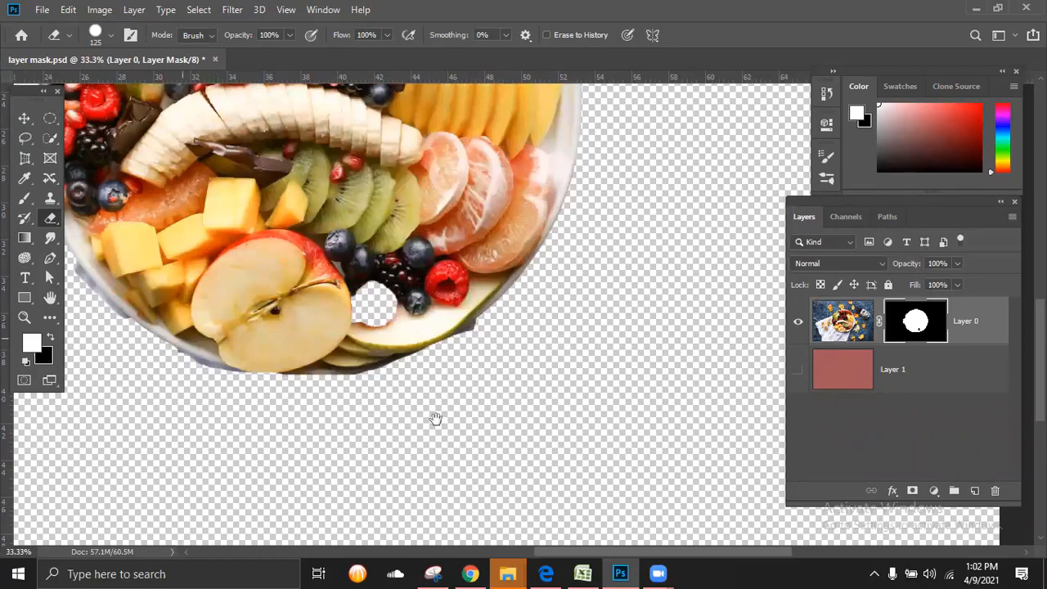
pyautogui.moveTo(435, 419); pyautogui.dragTo(804, 534)
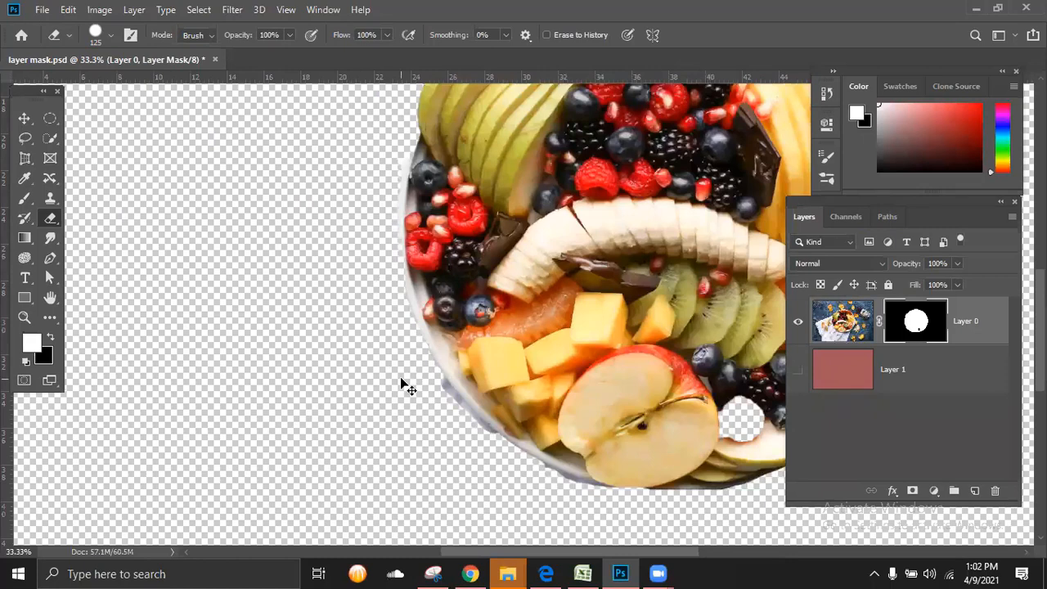
pyautogui.hotkey('ctrl', '-')
pyautogui.hotkey('ctrl', '-')
pyautogui.hotkey('ctrl', '-')
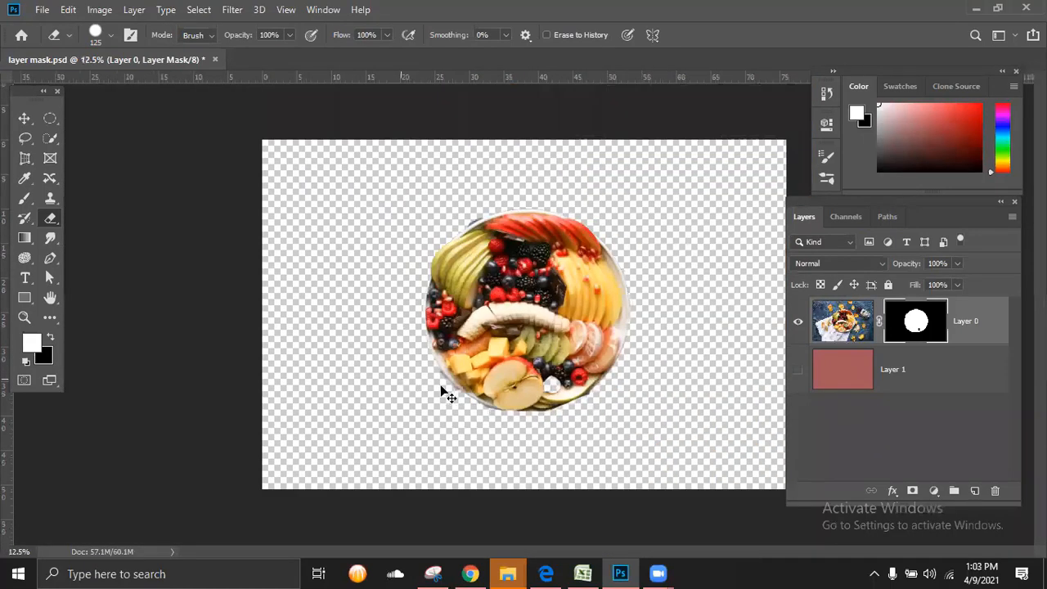
# Step: Undo the edge erasing and the plate-shaped mask back to Layer 0's white mask, and clear the plate selection
pyautogui.hotkey('ctrl', 'z')
pyautogui.hotkey('ctrl', 'z')
pyautogui.hotkey('ctrl', 'z')
pyautogui.hotkey('ctrl', 'z')
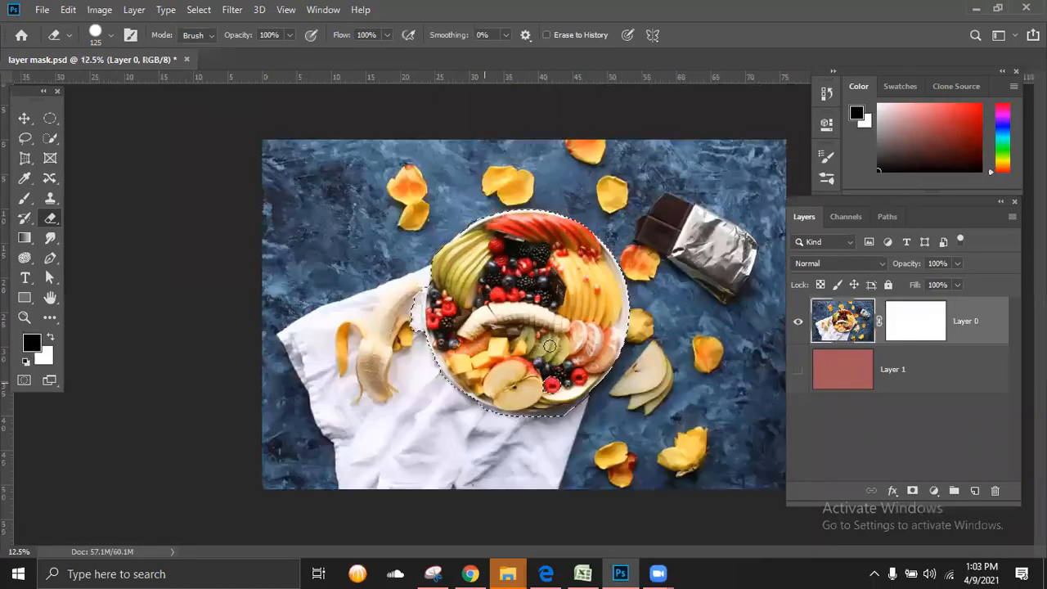
pyautogui.hotkey('ctrl', 'd')
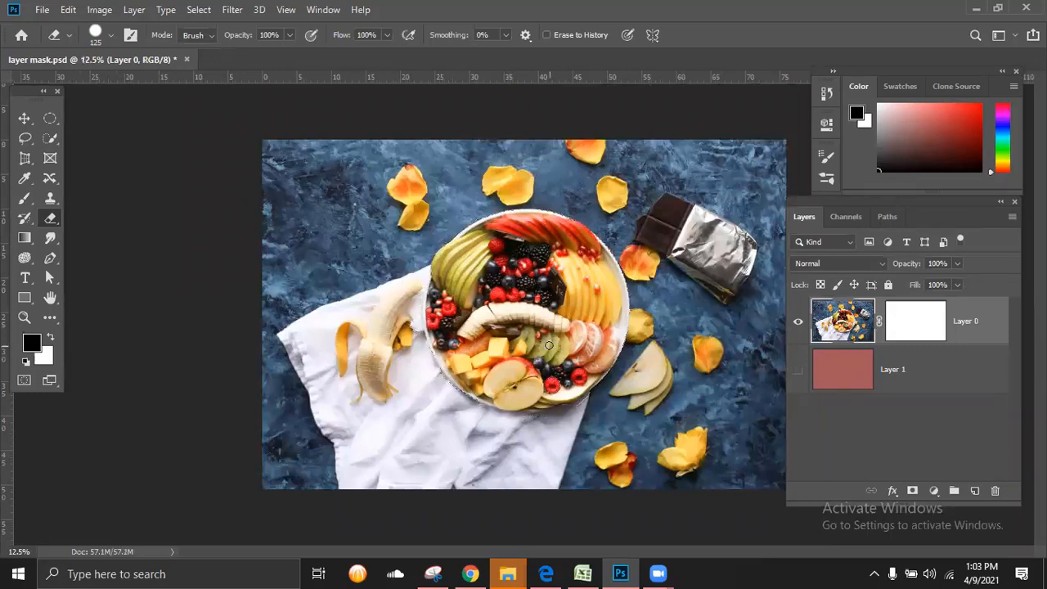
pyautogui.hotkey('ctrl', '-')
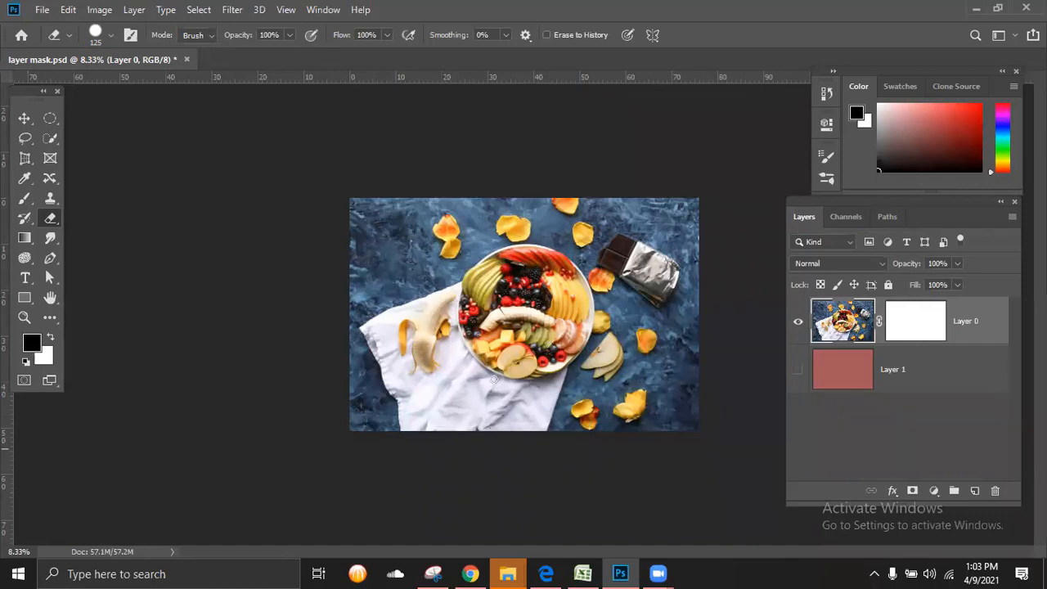
# Step: Try painting white across the upper part of Layer 0's image with the 900 px brush, and undo the stroke
pyautogui.click(49, 339)
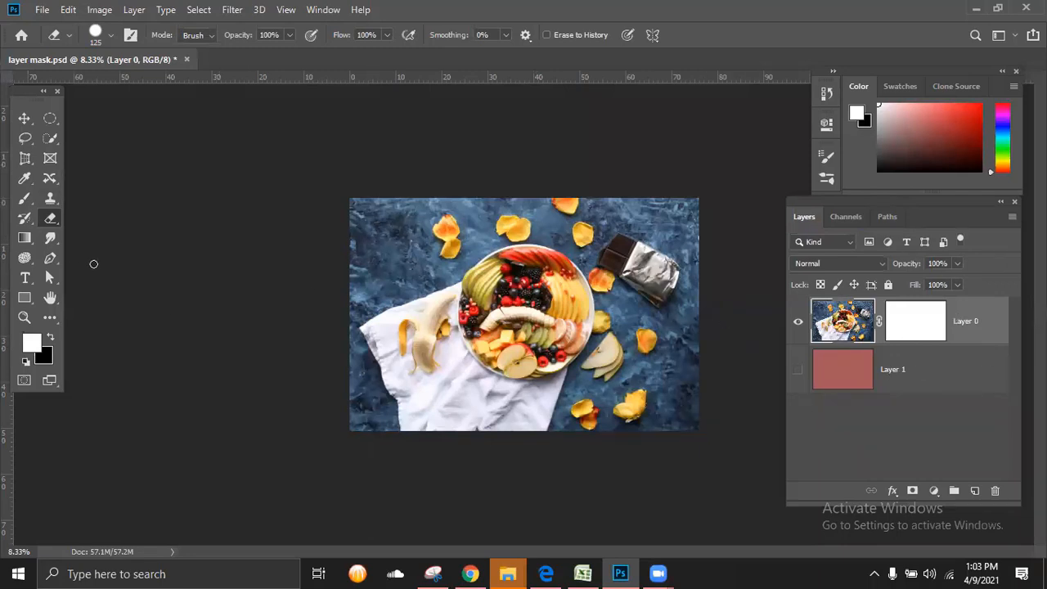
pyautogui.click(25, 198)
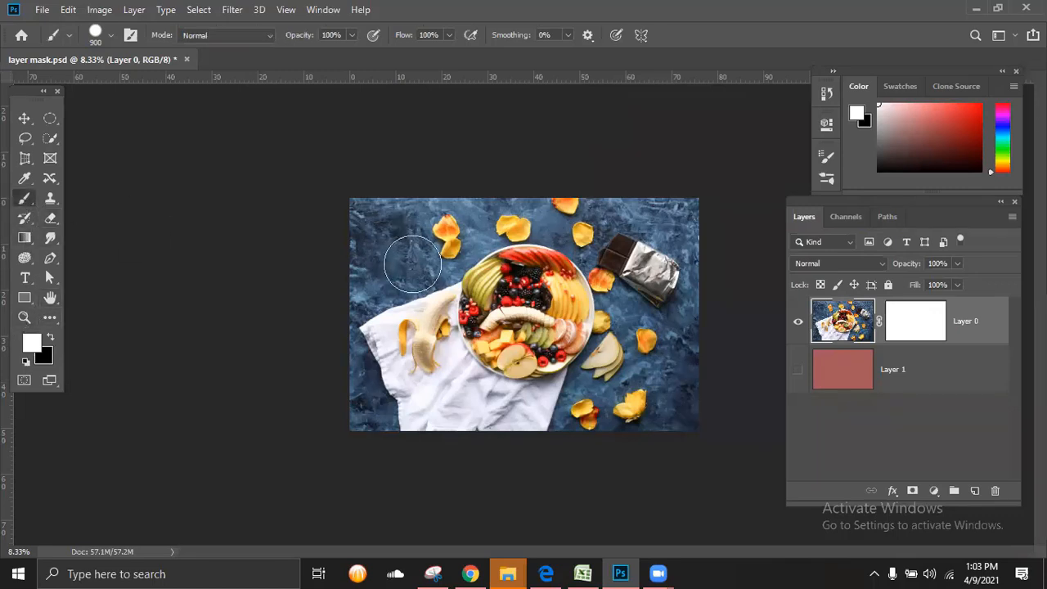
pyautogui.moveTo(379, 222)
pyautogui.mouseDown()
pyautogui.moveTo(549, 194)
pyautogui.moveTo(551, 211)
pyautogui.mouseUp()
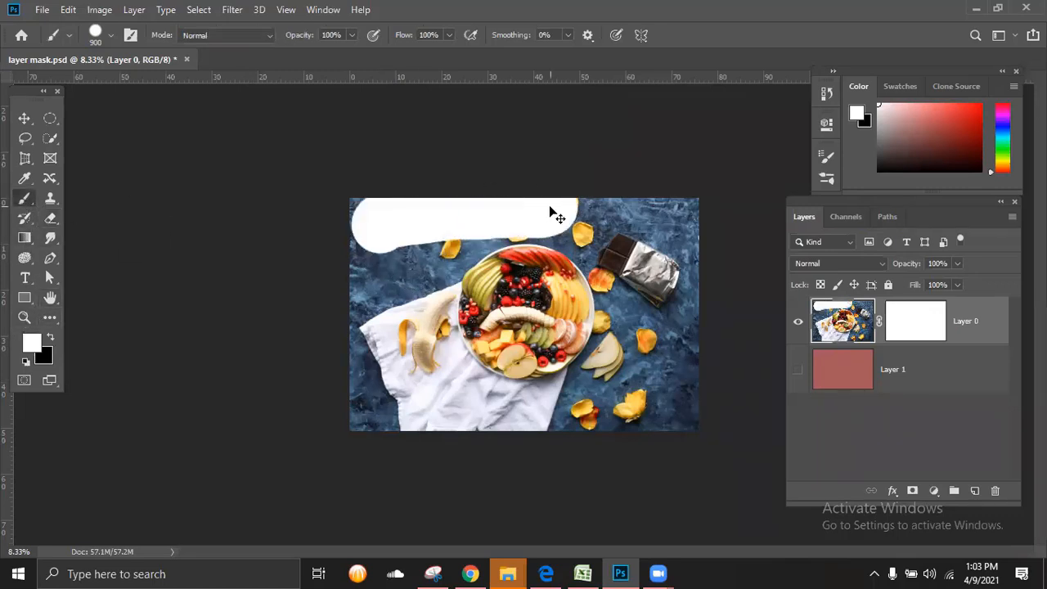
pyautogui.hotkey('ctrl', 'z')
# Step: Paint black along all four edges of Layer 0's mask with the 900 px brush to hide the photo's borders
pyautogui.click(895, 329)
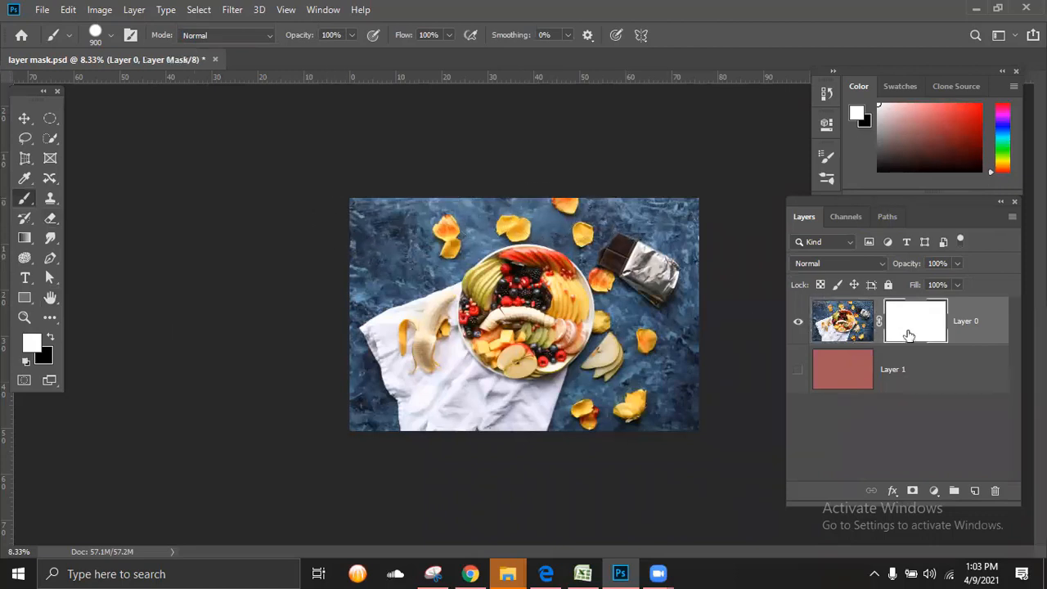
pyautogui.click(50, 339)
pyautogui.moveTo(391, 203); pyautogui.dragTo(712, 206)
pyautogui.moveTo(667, 395)
pyautogui.mouseDown()
pyautogui.moveTo(540, 410)
pyautogui.moveTo(325, 412)
pyautogui.mouseUp()
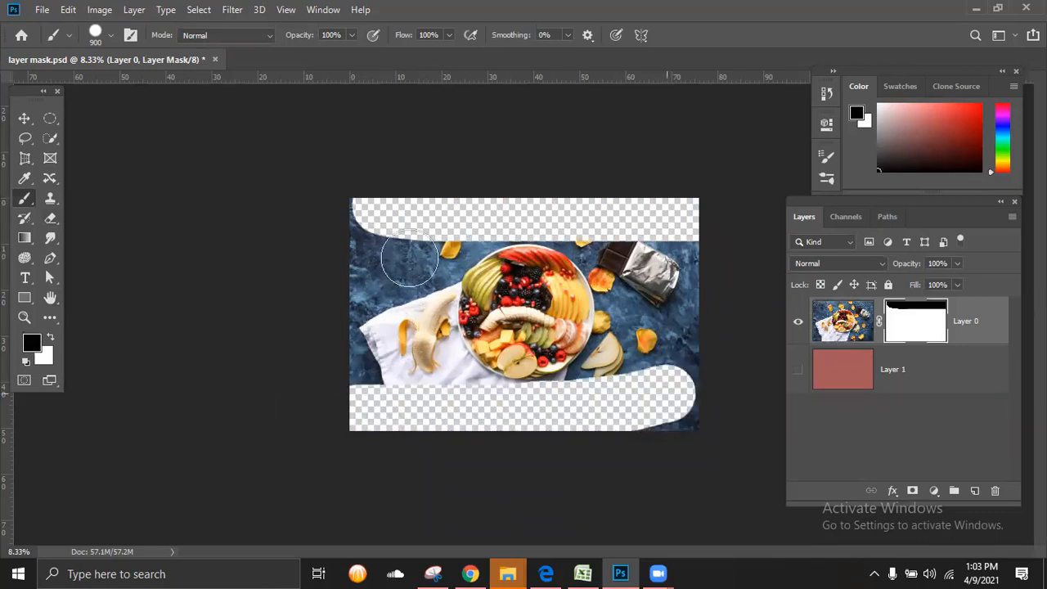
pyautogui.moveTo(375, 211); pyautogui.dragTo(374, 423)
pyautogui.moveTo(725, 251)
pyautogui.mouseDown()
pyautogui.moveTo(704, 381)
pyautogui.moveTo(640, 458)
pyautogui.moveTo(545, 426)
pyautogui.mouseUp()
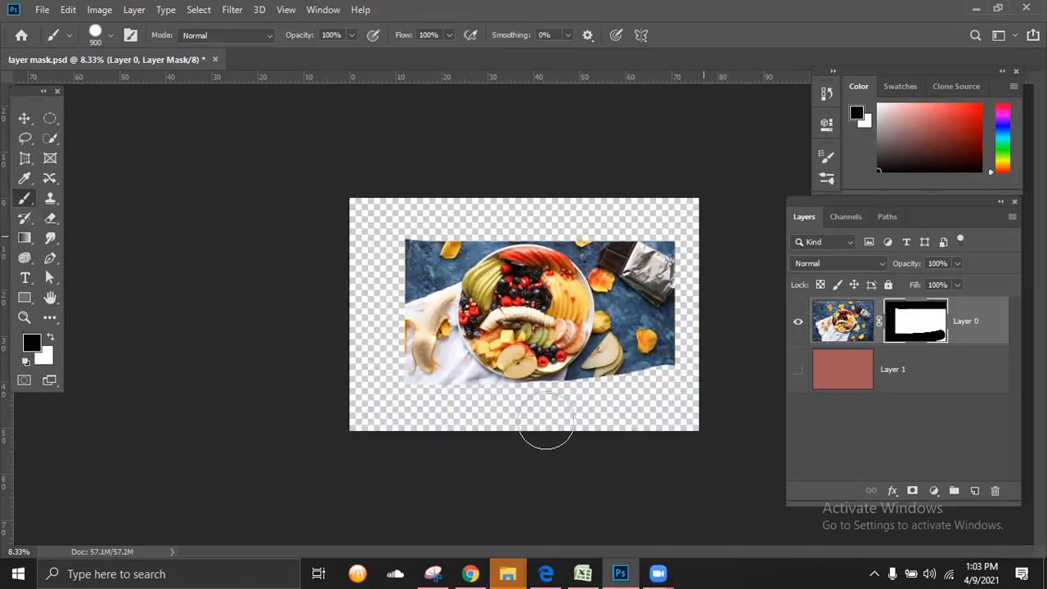
# Step: Display Layer 0's mask on its own, and undo the black border strokes back to an all-white mask
pyautogui.keyDown('alt'); pyautogui.click(915, 329); pyautogui.keyUp('alt')
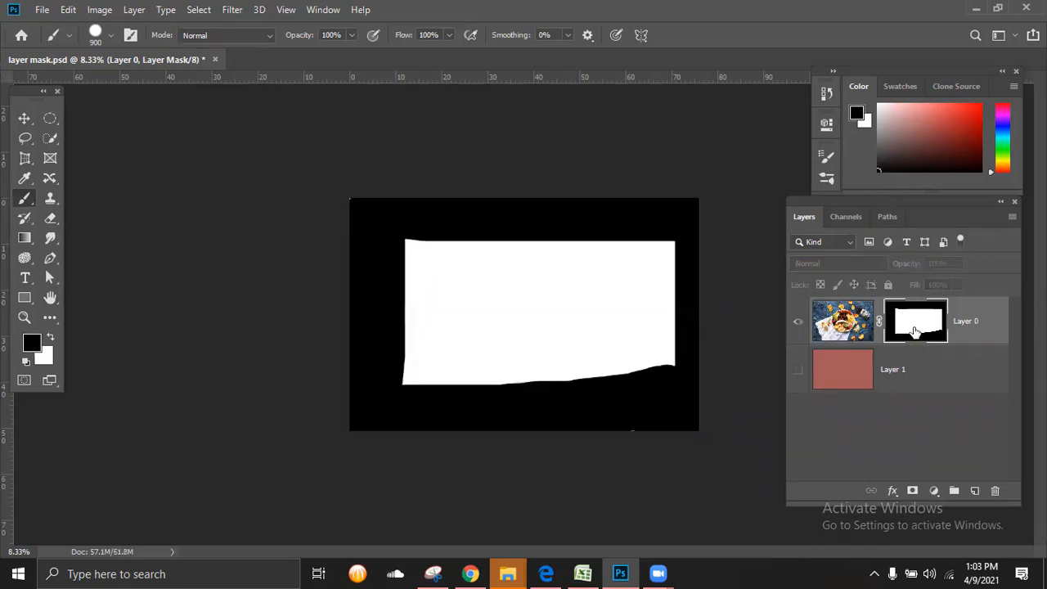
pyautogui.hotkey('ctrl', 'z')
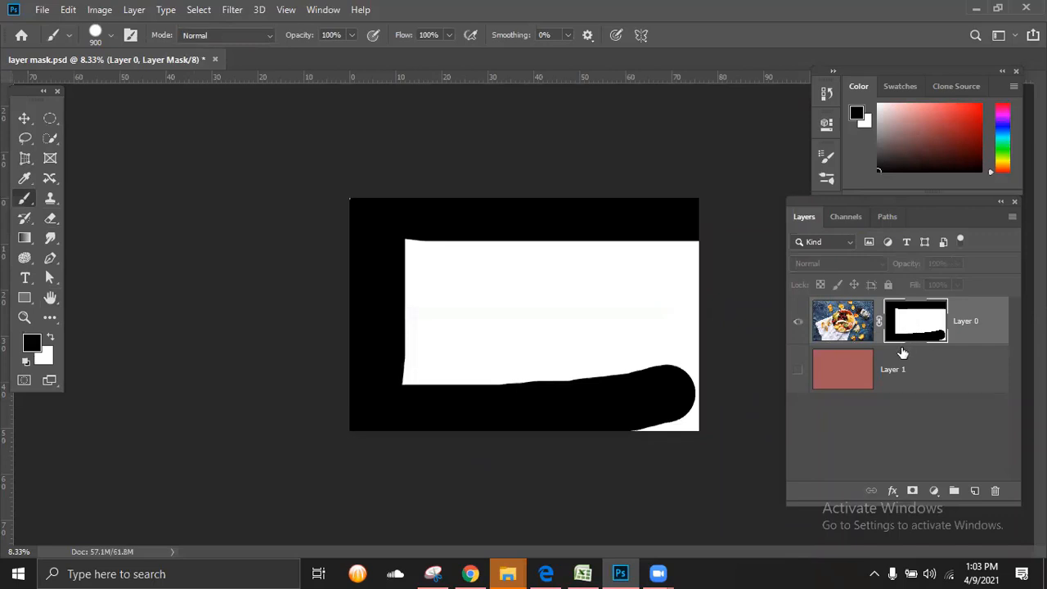
pyautogui.hotkey('ctrl', 'z')
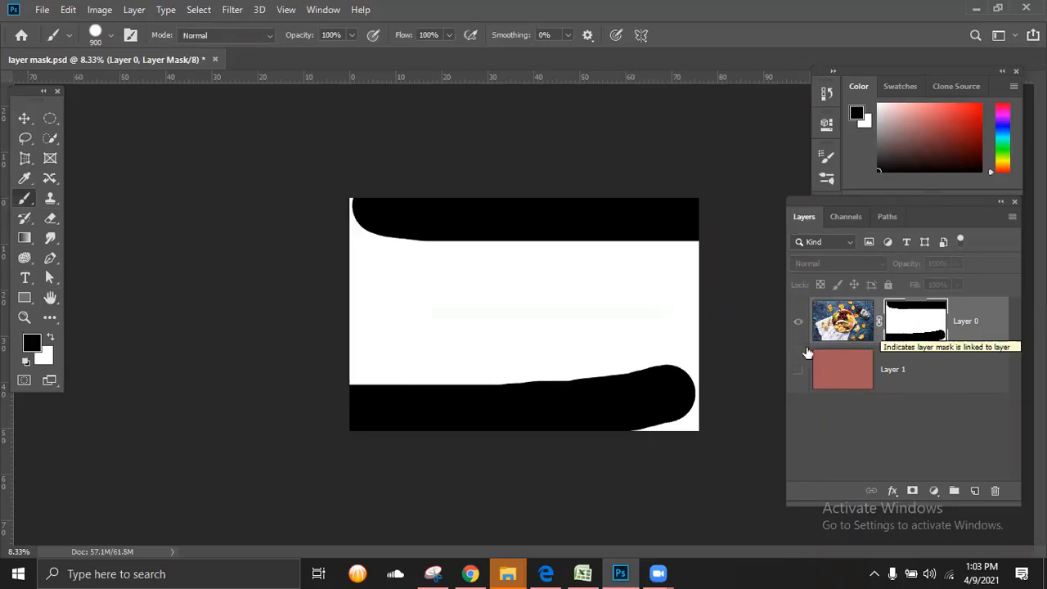
pyautogui.click(800, 374)
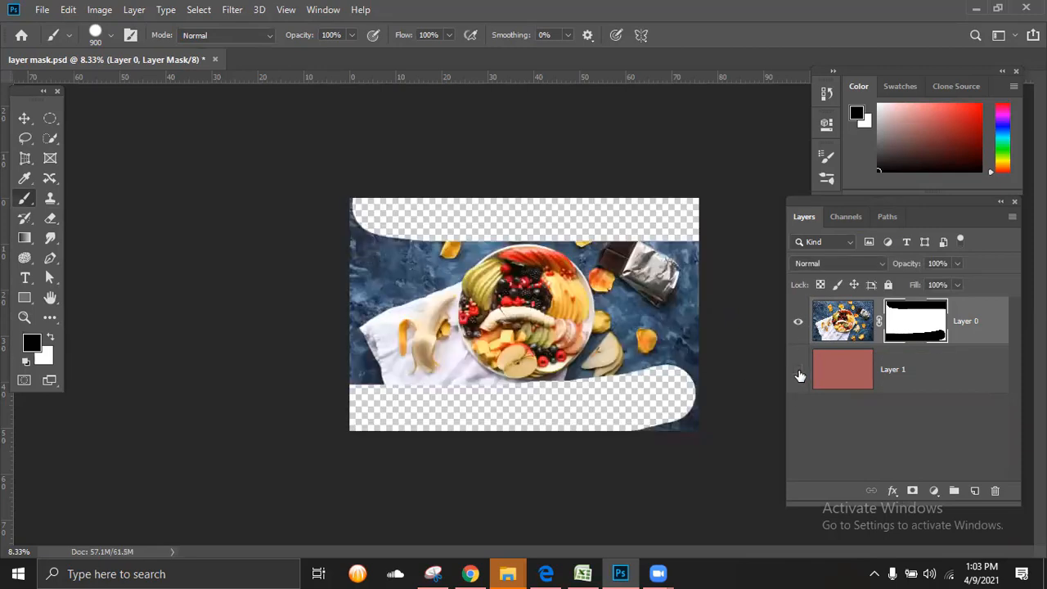
pyautogui.hotkey('ctrl', 'z')
pyautogui.hotkey('ctrl', 'z')
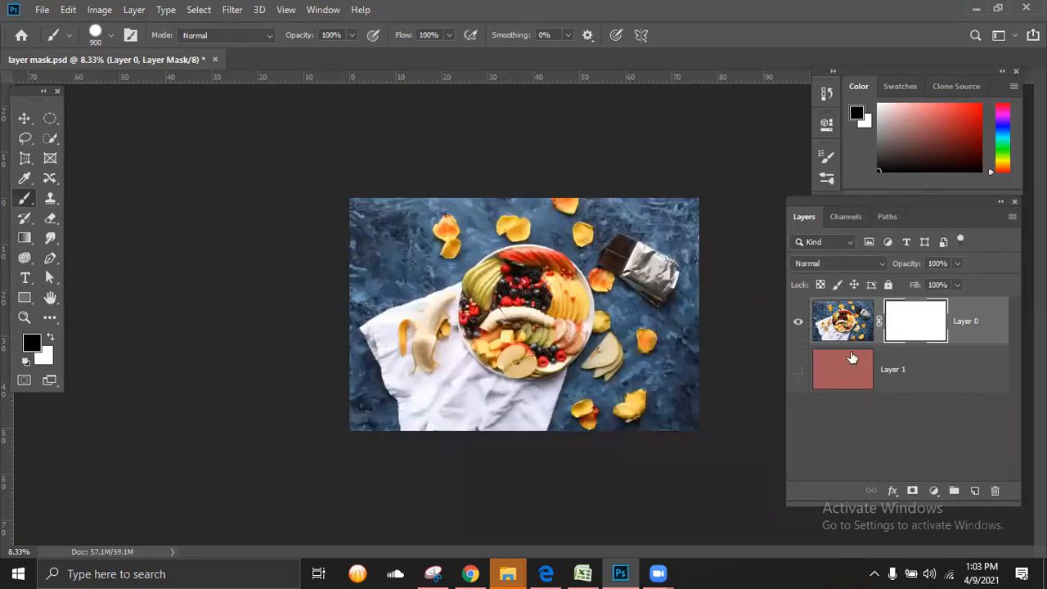
# Step: Show the red Layer 1 and paint black bands across the upper and lower edges of Layer 0's mask with the 900 px brush
pyautogui.click(825, 325)
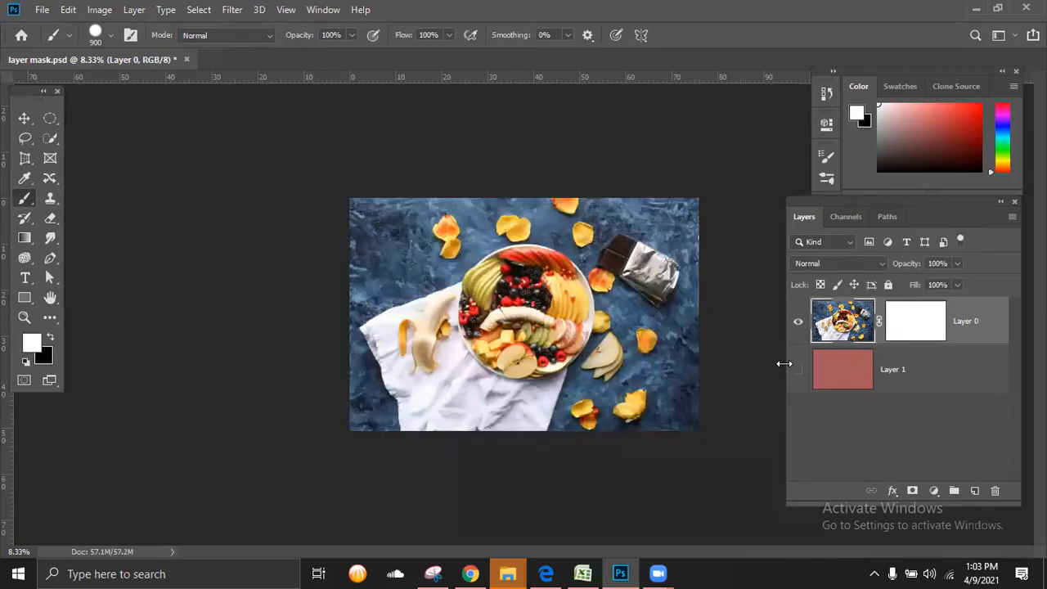
pyautogui.click(901, 327)
pyautogui.moveTo(360, 214)
pyautogui.mouseDown()
pyautogui.moveTo(505, 219)
pyautogui.moveTo(697, 214)
pyautogui.mouseUp()
pyautogui.moveTo(688, 370)
pyautogui.mouseDown()
pyautogui.moveTo(684, 405)
pyautogui.moveTo(646, 414)
pyautogui.moveTo(292, 405)
pyautogui.mouseUp()
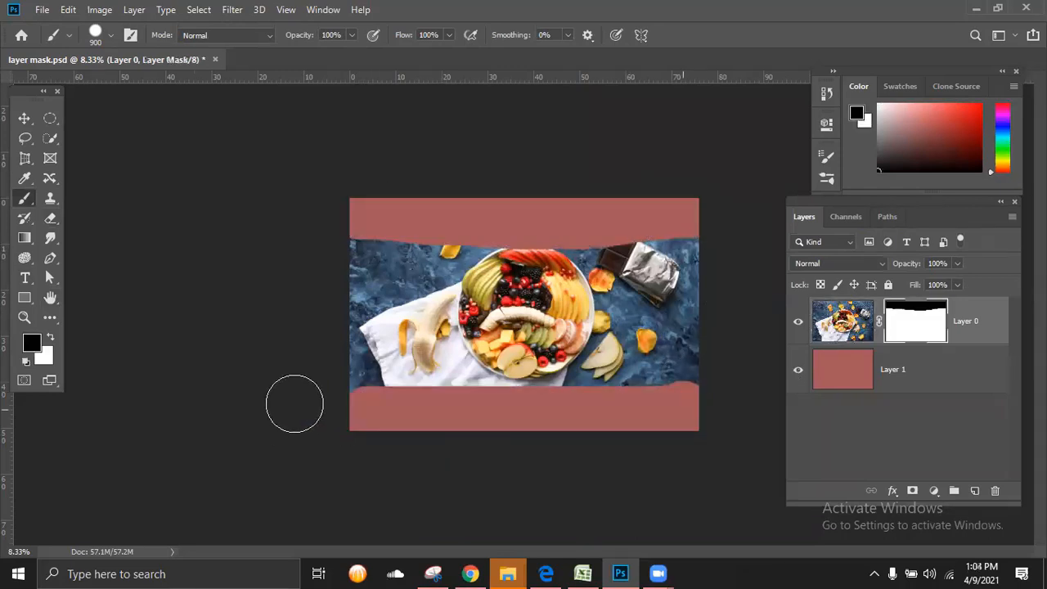
# Step: Disable and re-enable Layer 0's mask repeatedly to compare the photo with and without masking, leaving the mask enabled
pyautogui.keyDown('shift'); pyautogui.click(918, 321); pyautogui.keyUp('shift')
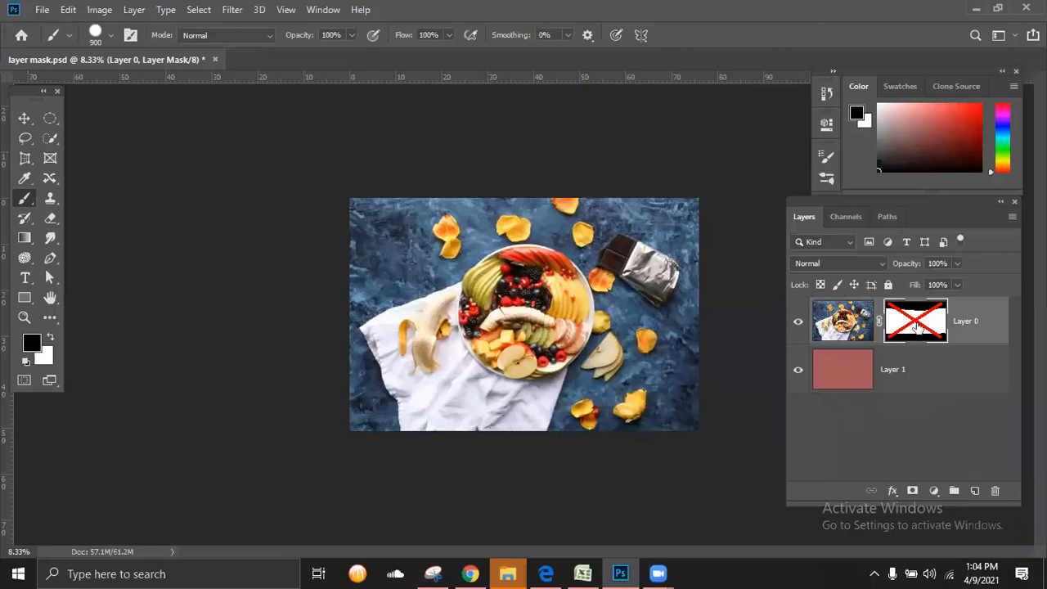
pyautogui.keyDown('shift'); pyautogui.click(917, 327); pyautogui.keyUp('shift')
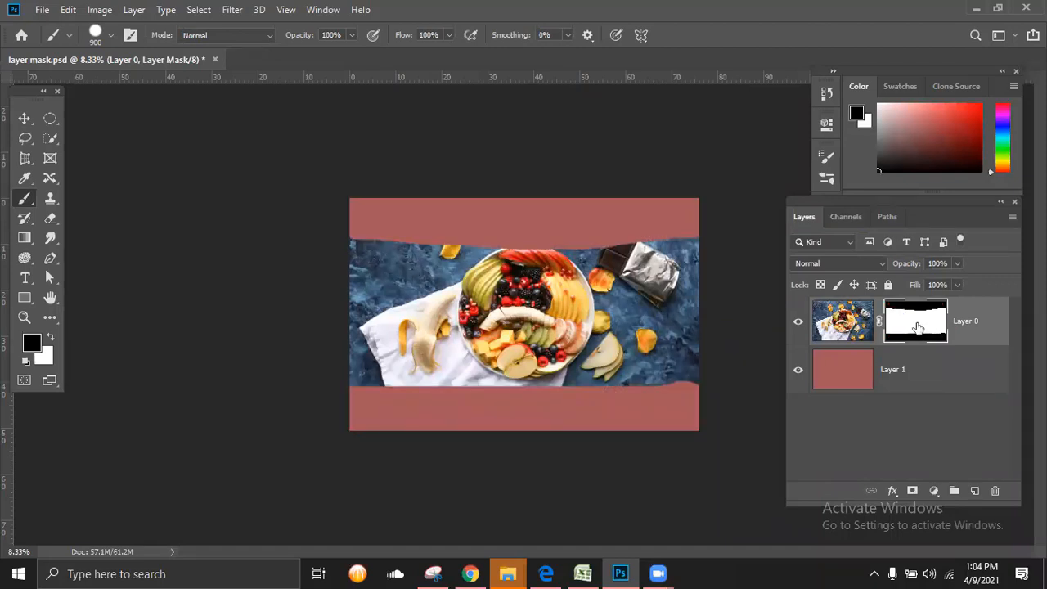
pyautogui.keyDown('shift'); pyautogui.click(917, 326); pyautogui.keyUp('shift')
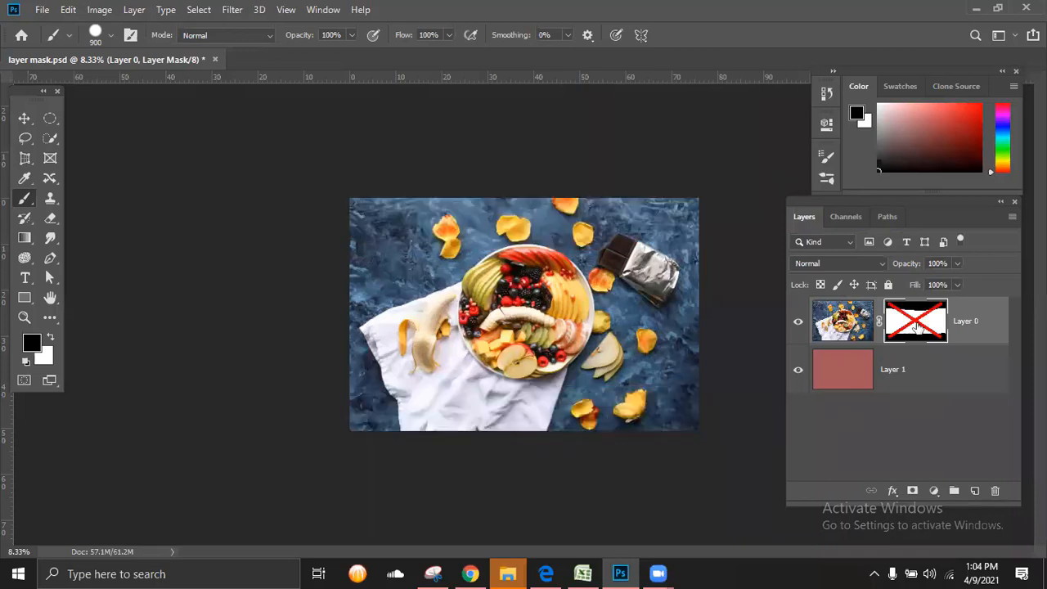
pyautogui.keyDown('shift'); pyautogui.click(917, 327); pyautogui.keyUp('shift')
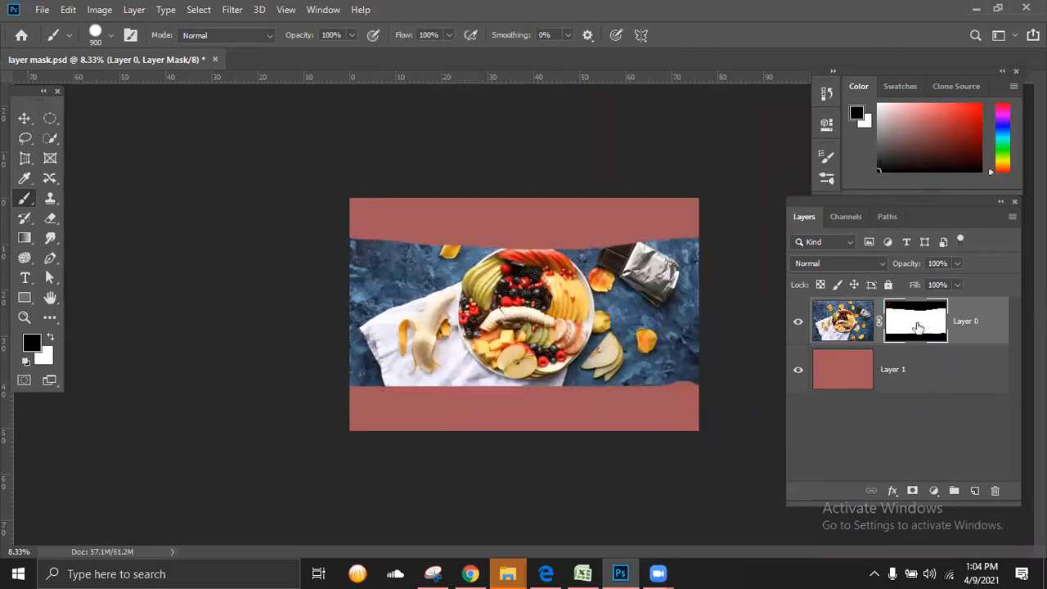
pyautogui.keyDown('shift'); pyautogui.click(917, 327); pyautogui.keyUp('shift')
pyautogui.keyDown('shift'); pyautogui.click(917, 326); pyautogui.keyUp('shift')
pyautogui.keyDown('shift'); pyautogui.click(918, 326); pyautogui.keyUp('shift')
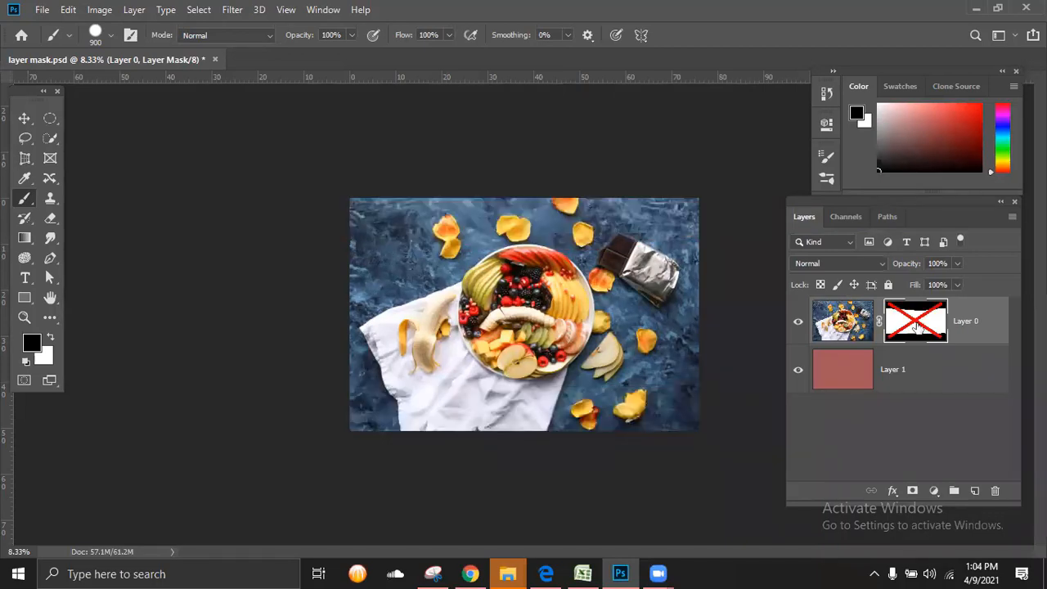
pyautogui.keyDown('shift'); pyautogui.click(917, 327); pyautogui.keyUp('shift')
pyautogui.keyDown('shift'); pyautogui.click(918, 326); pyautogui.keyUp('shift')
pyautogui.keyDown('shift'); pyautogui.click(918, 326); pyautogui.keyUp('shift')
pyautogui.keyDown('shift'); pyautogui.click(917, 326); pyautogui.keyUp('shift')
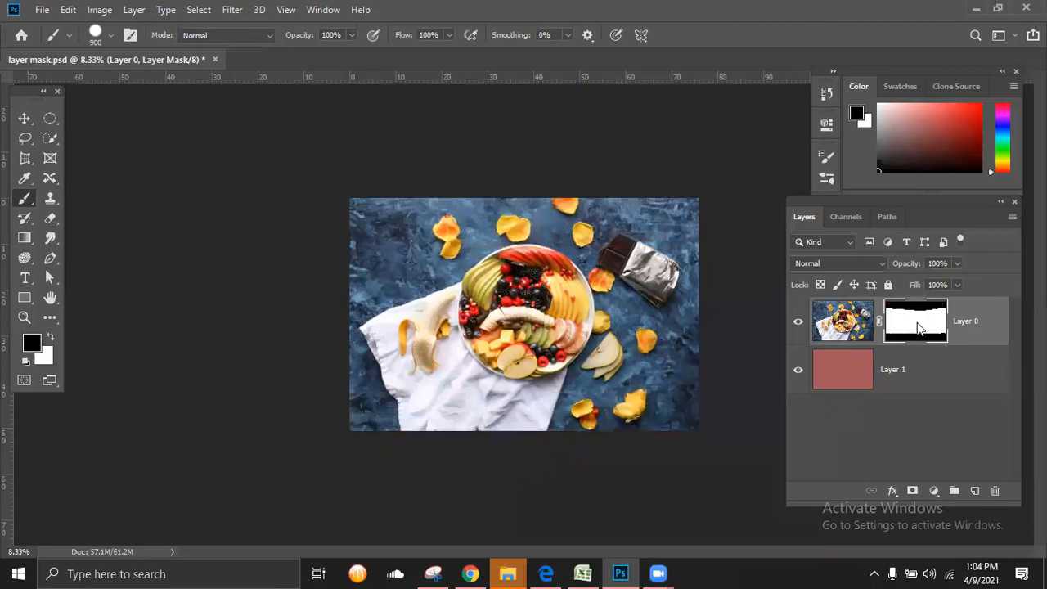
pyautogui.keyDown('shift'); pyautogui.click(917, 327); pyautogui.keyUp('shift')
pyautogui.keyDown('shift'); pyautogui.click(917, 326); pyautogui.keyUp('shift')
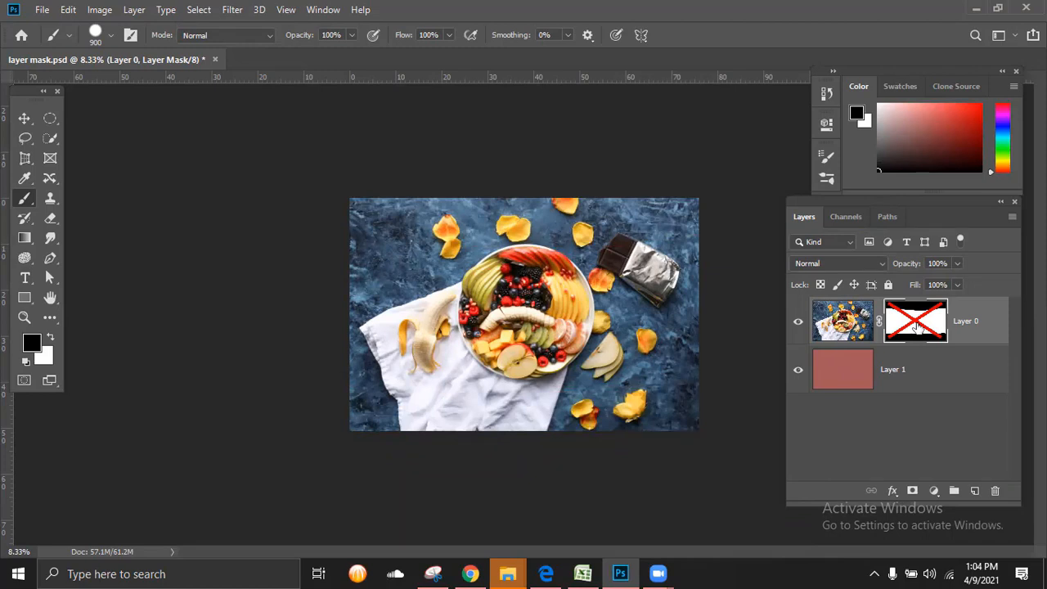
pyautogui.keyDown('shift'); pyautogui.click(917, 327); pyautogui.keyUp('shift')
pyautogui.keyDown('shift'); pyautogui.click(917, 326); pyautogui.keyUp('shift')
pyautogui.keyDown('shift'); pyautogui.click(918, 327); pyautogui.keyUp('shift')
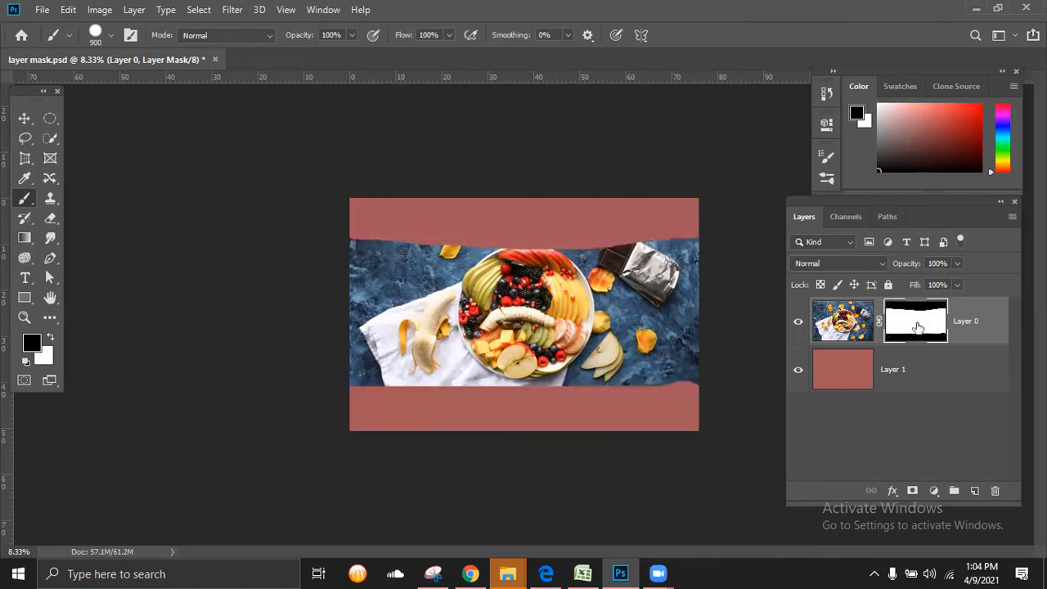
pyautogui.keyDown('shift'); pyautogui.click(917, 326); pyautogui.keyUp('shift')
pyautogui.keyDown('shift'); pyautogui.click(919, 328); pyautogui.keyUp('shift')
pyautogui.keyDown('shift'); pyautogui.click(919, 328); pyautogui.keyUp('shift')
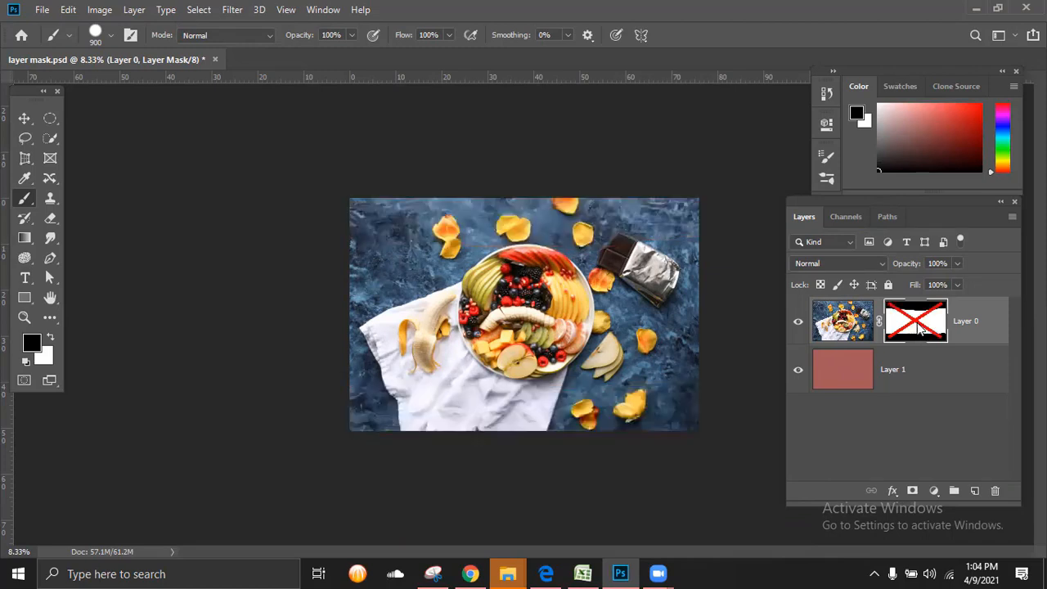
pyautogui.hotkey('ctrl', '-')
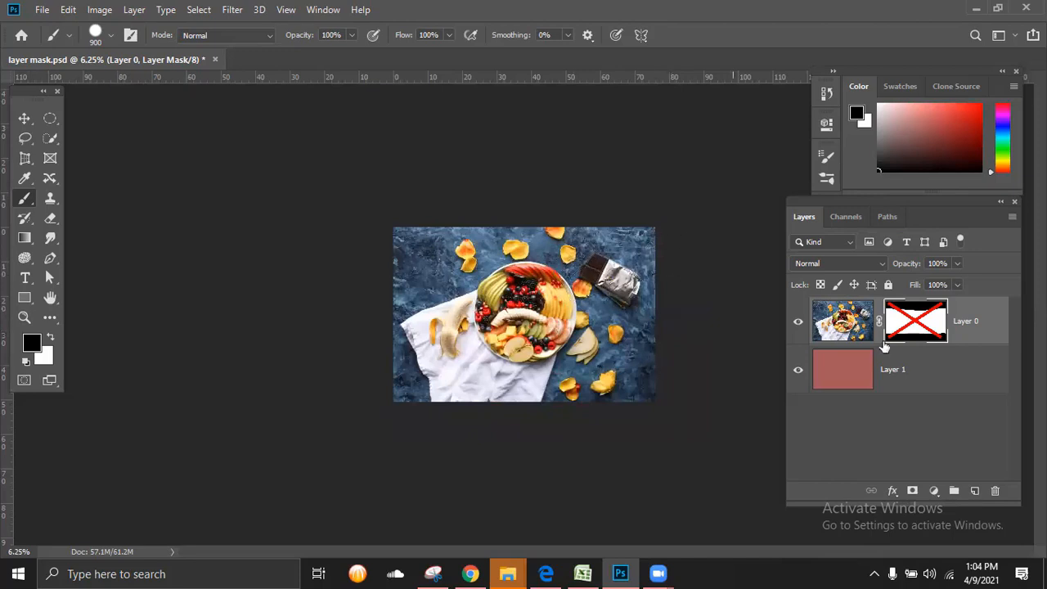
pyautogui.keyDown('shift'); pyautogui.click(922, 328); pyautogui.keyUp('shift')
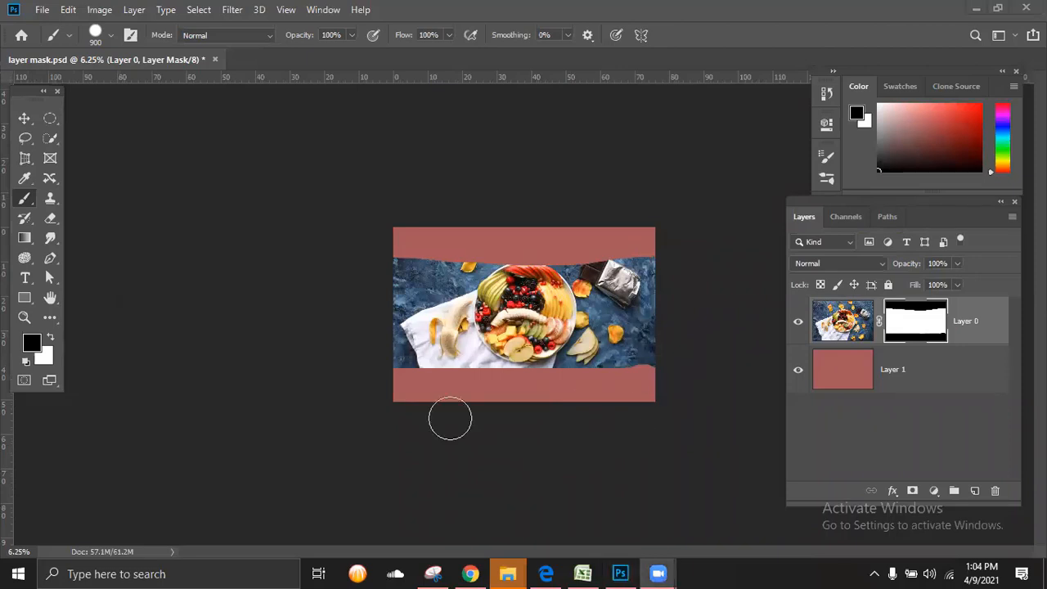
# Step: Toggle Layer 0's mask off and on several more times to contrast the full photo with the banded version
pyautogui.click(908, 328)
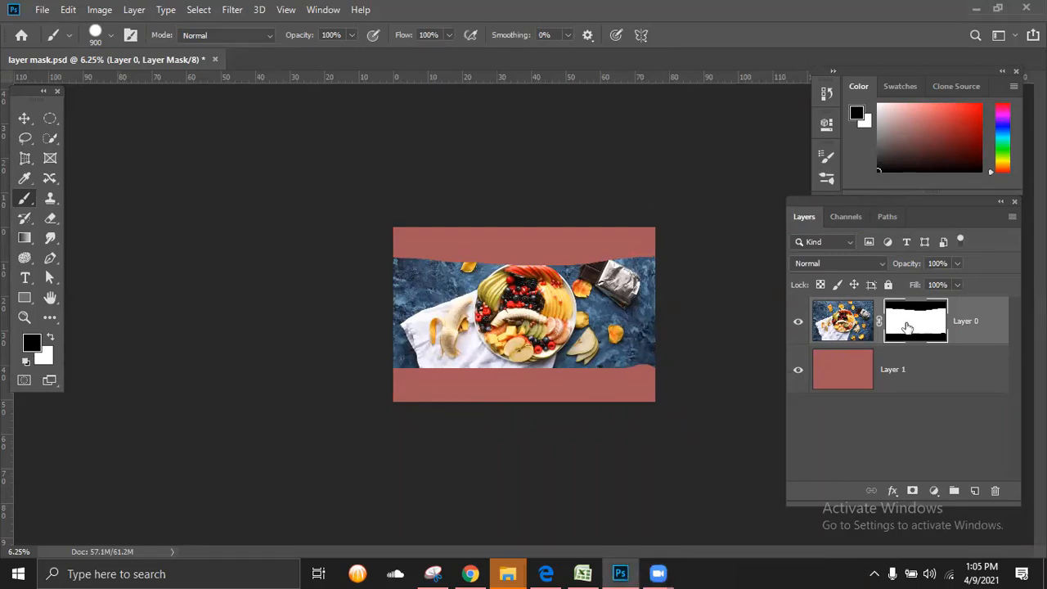
pyautogui.keyDown('shift'); pyautogui.click(907, 327); pyautogui.keyUp('shift')
pyautogui.keyDown('shift'); pyautogui.click(908, 327); pyautogui.keyUp('shift')
pyautogui.keyDown('shift'); pyautogui.click(908, 327); pyautogui.keyUp('shift')
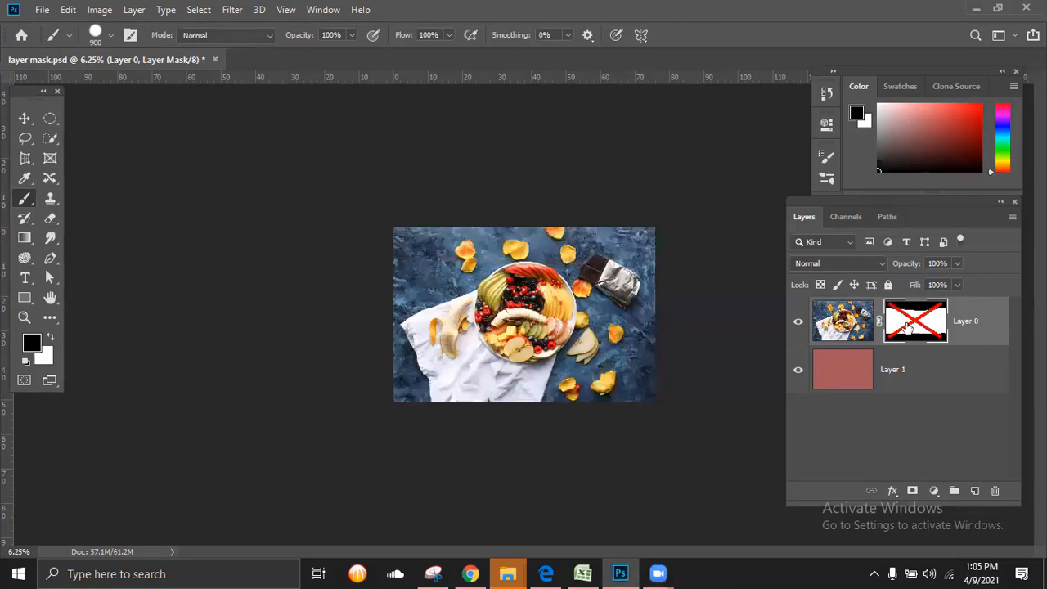
pyautogui.keyDown('shift'); pyautogui.click(907, 327); pyautogui.keyUp('shift')
pyautogui.keyDown('shift'); pyautogui.click(909, 325); pyautogui.keyUp('shift')
pyautogui.keyDown('shift'); pyautogui.click(908, 326); pyautogui.keyUp('shift')
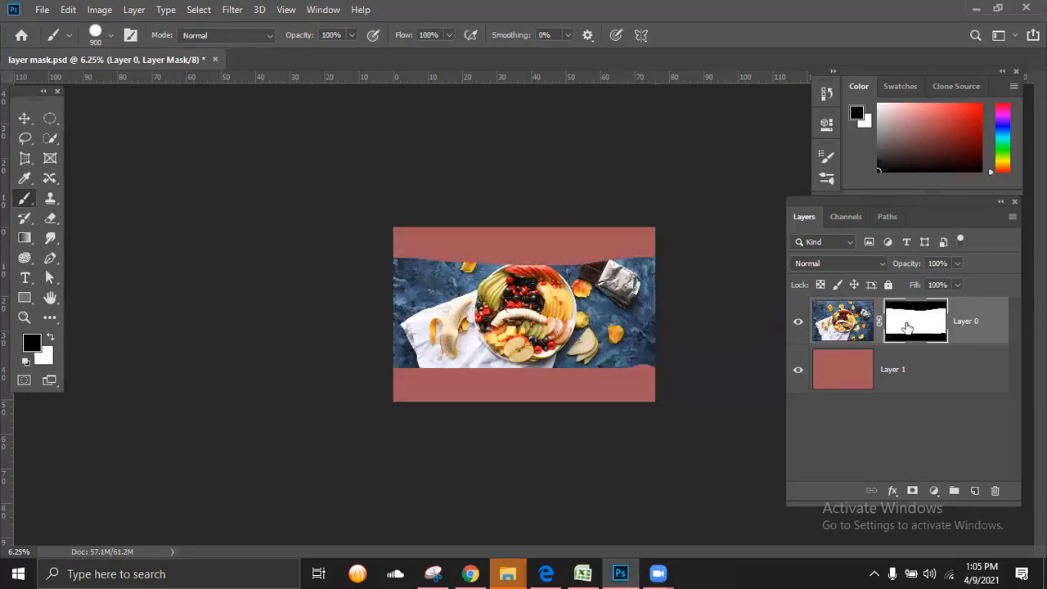
pyautogui.keyDown('shift'); pyautogui.click(909, 326); pyautogui.keyUp('shift')
pyautogui.keyDown('shift'); pyautogui.click(908, 325); pyautogui.keyUp('shift')
pyautogui.keyDown('shift'); pyautogui.click(909, 326); pyautogui.keyUp('shift')
pyautogui.keyDown('shift'); pyautogui.click(909, 326); pyautogui.keyUp('shift')
pyautogui.keyDown('shift'); pyautogui.click(909, 326); pyautogui.keyUp('shift')
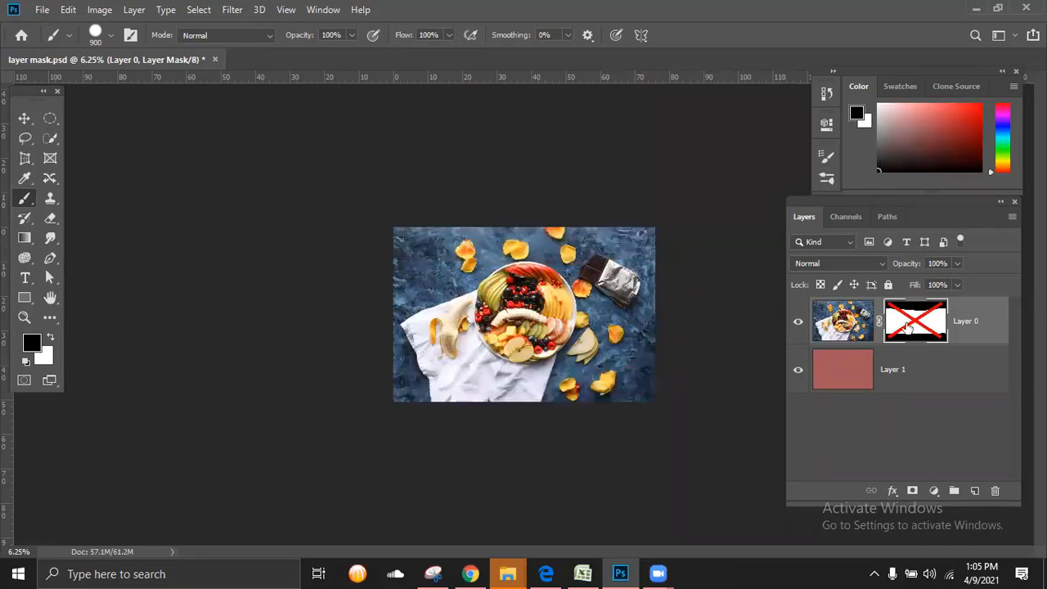
pyautogui.keyDown('shift'); pyautogui.click(909, 325); pyautogui.keyUp('shift')
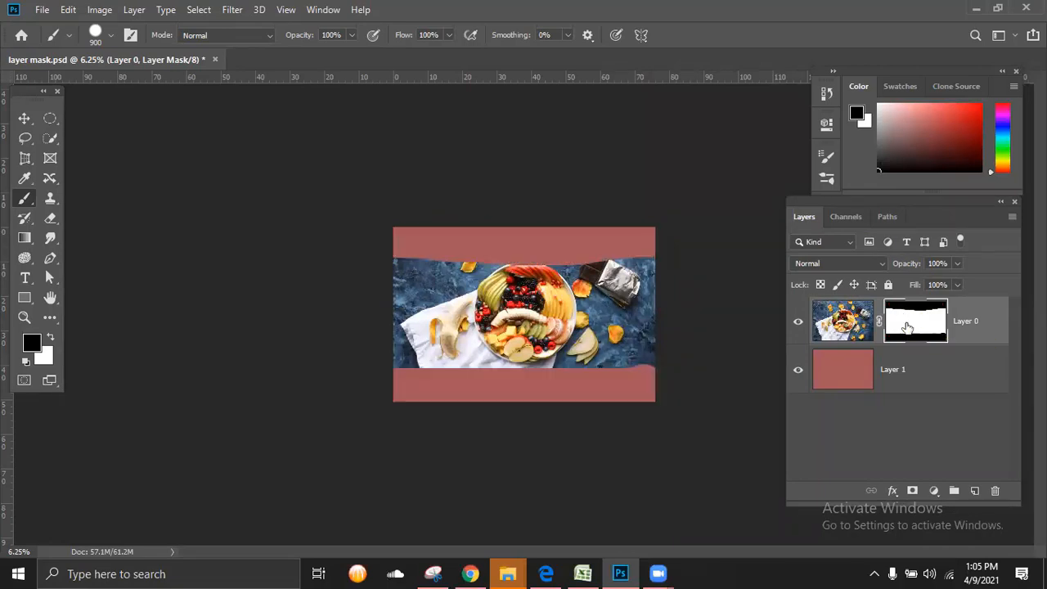
pyautogui.keyDown('shift'); pyautogui.click(909, 326); pyautogui.keyUp('shift')
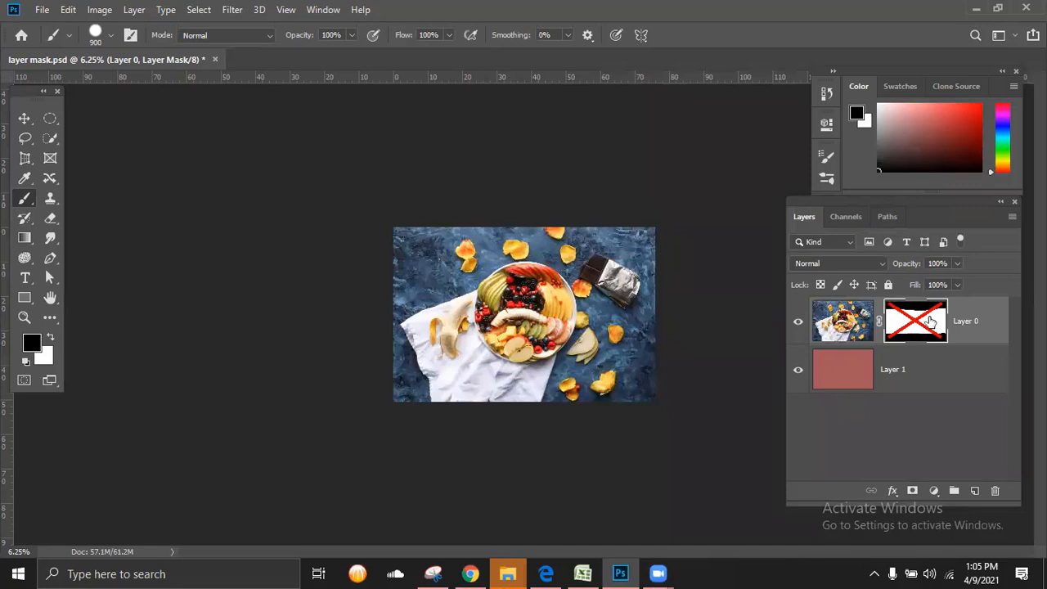
pyautogui.keyDown('shift'); pyautogui.click(931, 322); pyautogui.keyUp('shift')
# Step: Paint black down both side edges of Layer 0's mask, and restore the whole photo by painting the mask white
pyautogui.moveTo(415, 250)
pyautogui.mouseDown()
pyautogui.moveTo(407, 421)
pyautogui.moveTo(434, 257)
pyautogui.moveTo(427, 381)
pyautogui.mouseUp()
pyautogui.moveTo(631, 245)
pyautogui.mouseDown()
pyautogui.moveTo(670, 339)
pyautogui.moveTo(657, 412)
pyautogui.mouseUp()
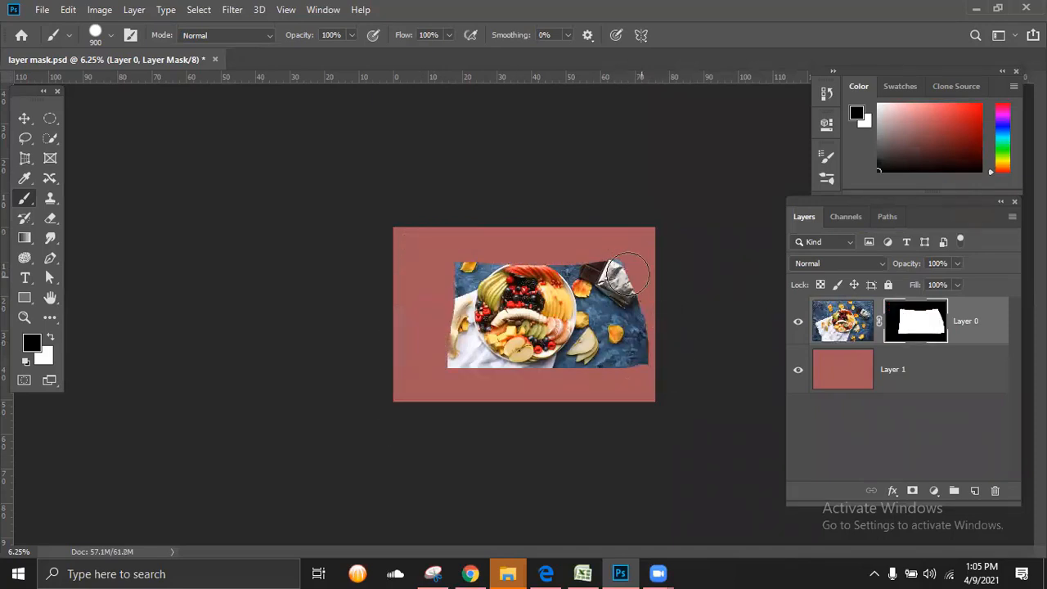
pyautogui.moveTo(628, 276); pyautogui.dragTo(612, 411)
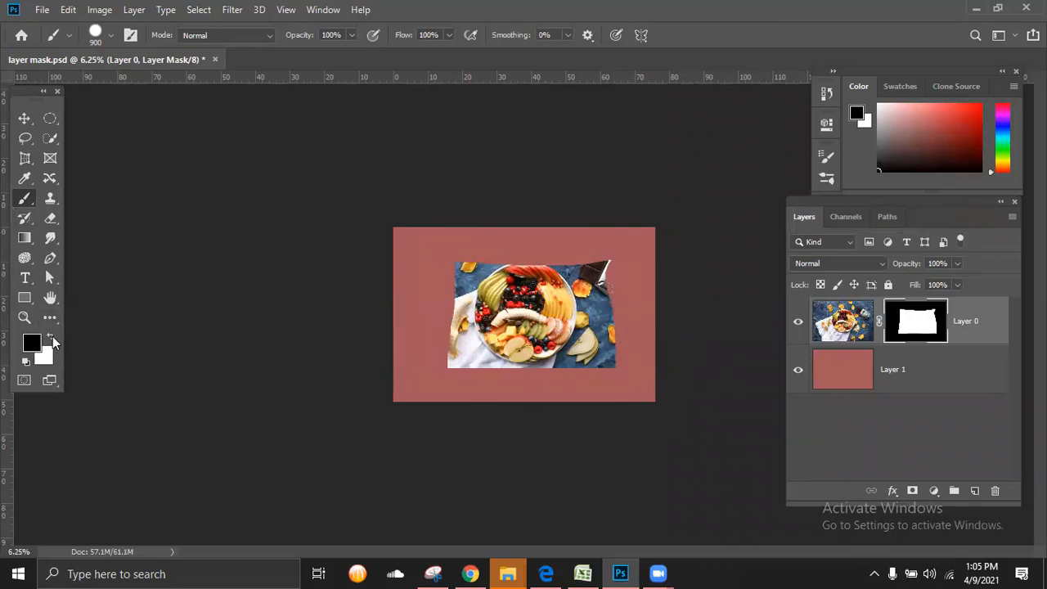
pyautogui.click(52, 337)
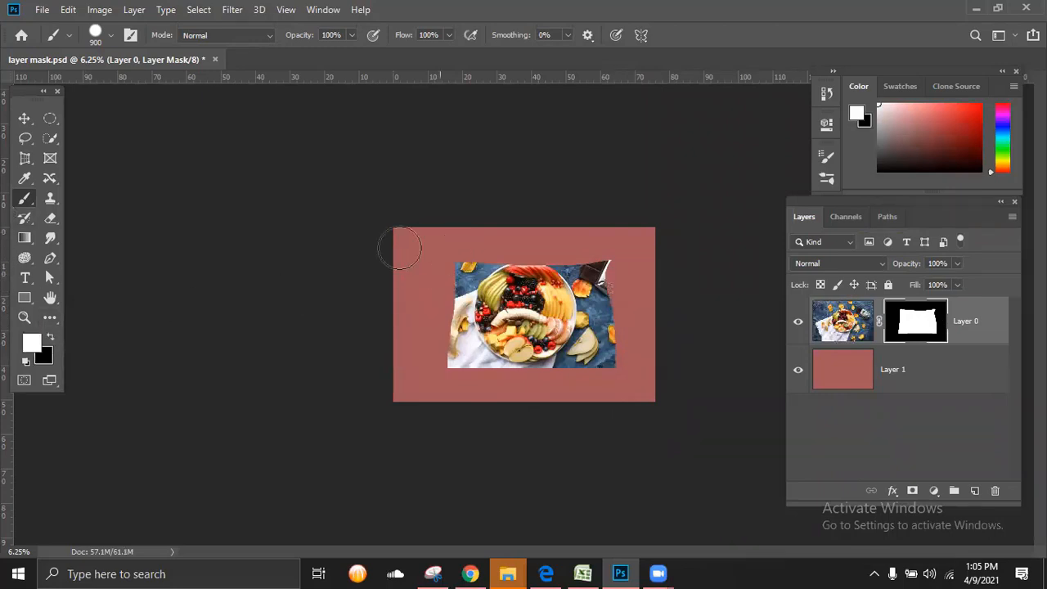
pyautogui.moveTo(398, 246)
pyautogui.mouseDown()
pyautogui.moveTo(674, 238)
pyautogui.moveTo(614, 314)
pyautogui.moveTo(623, 282)
pyautogui.moveTo(576, 308)
pyautogui.moveTo(674, 338)
pyautogui.moveTo(630, 360)
pyautogui.moveTo(594, 321)
pyautogui.moveTo(602, 357)
pyautogui.moveTo(530, 348)
pyautogui.moveTo(490, 358)
pyautogui.moveTo(449, 327)
pyautogui.moveTo(401, 327)
pyautogui.moveTo(429, 324)
pyautogui.moveTo(456, 298)
pyautogui.moveTo(410, 302)
pyautogui.moveTo(431, 295)
pyautogui.moveTo(388, 279)
pyautogui.moveTo(424, 273)
pyautogui.moveTo(398, 268)
pyautogui.moveTo(347, 383)
pyautogui.moveTo(417, 389)
pyautogui.moveTo(405, 377)
pyautogui.moveTo(481, 391)
pyautogui.mouseUp()
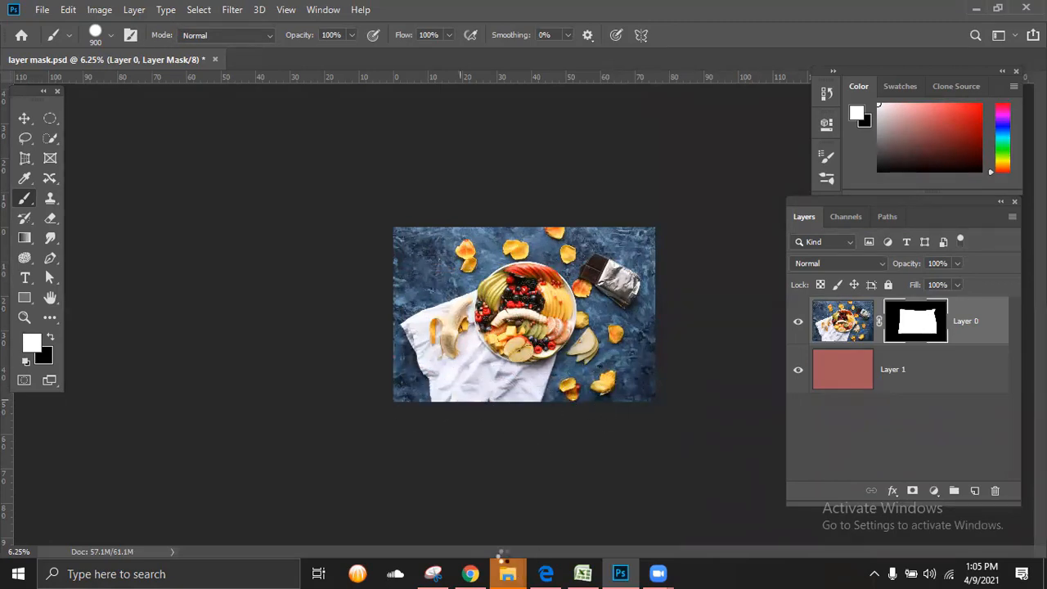
# Step: Open beach-931719_1280.jpg from the 8-1-21 folder in File Explorer as a separate Photoshop document, and convert its Background to a regular layer
pyautogui.moveTo(508, 573)
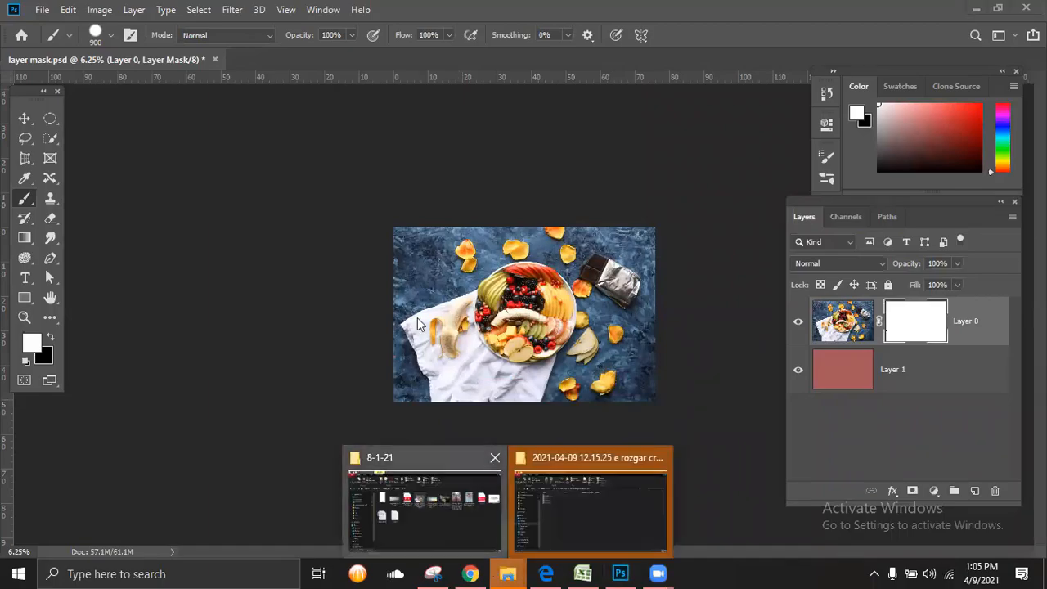
pyautogui.click(451, 532)
pyautogui.click(331, 215)
pyautogui.moveTo(331, 215); pyautogui.dragTo(360, 54)
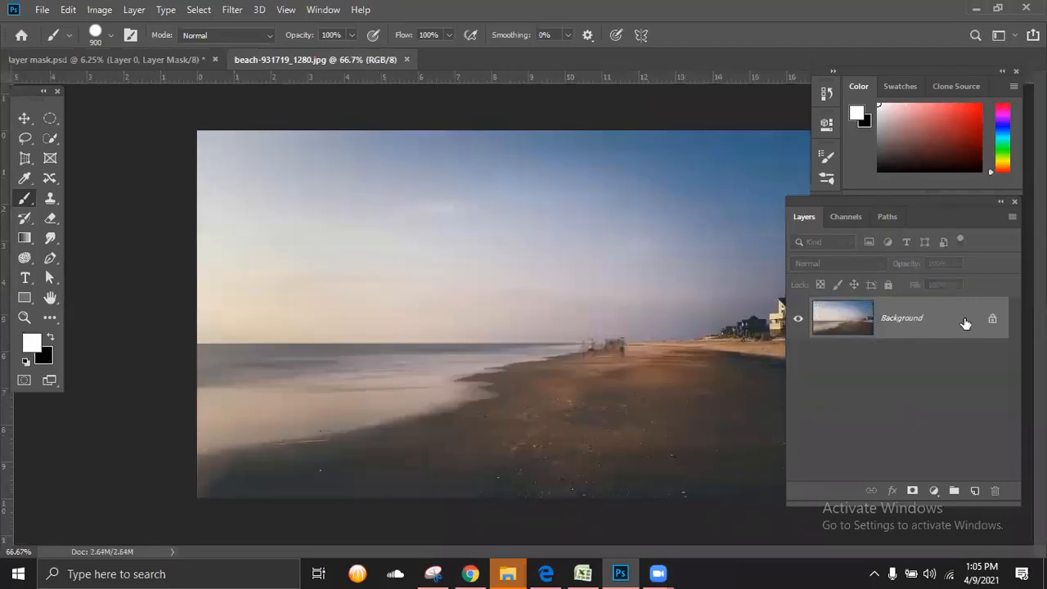
pyautogui.doubleClick(972, 326)
pyautogui.click(641, 188)
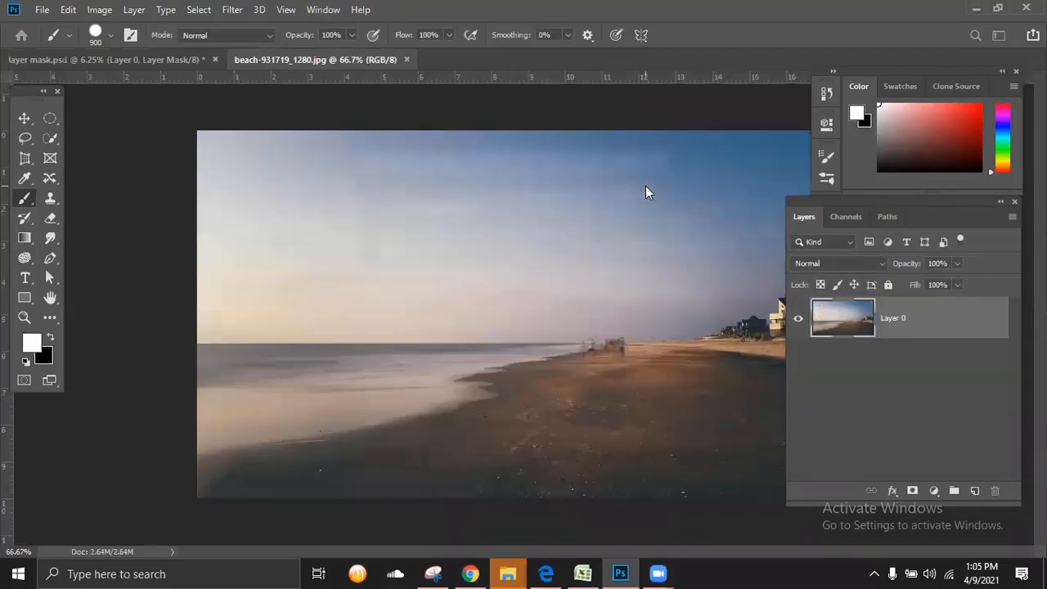
pyautogui.hotkey('ctrl', '-')
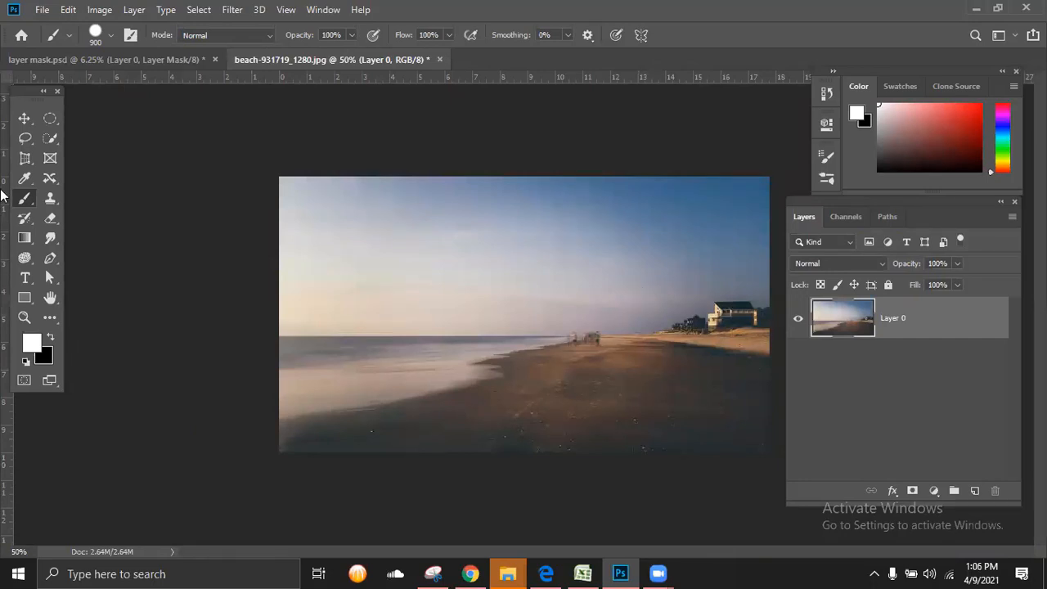
# Step: Select the beach photo's entire sky with the Quick Selection tool at brush size 125
pyautogui.click(53, 139)
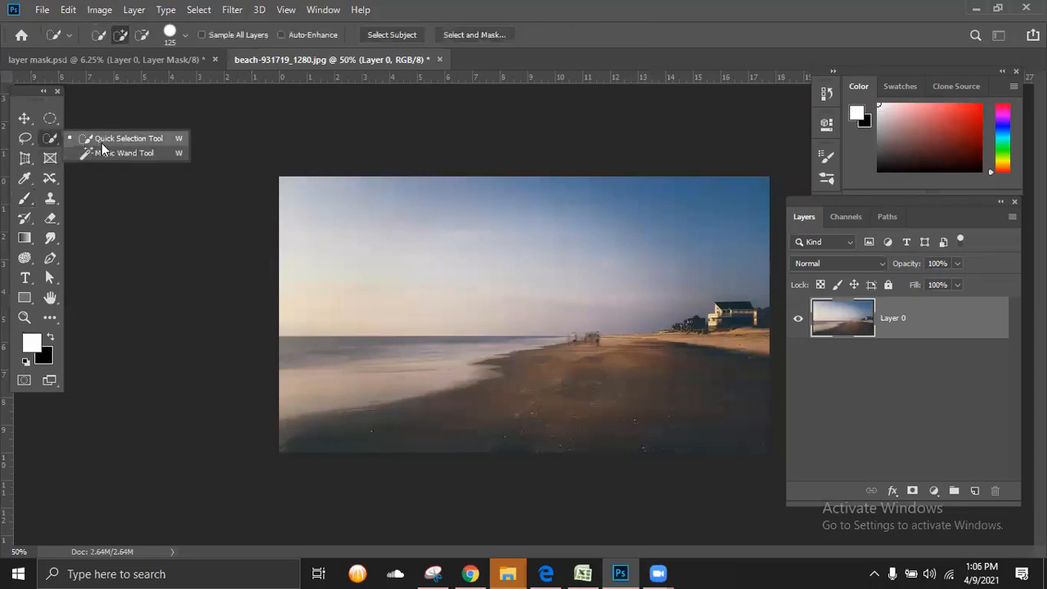
pyautogui.click(101, 143)
pyautogui.moveTo(285, 204)
pyautogui.mouseDown()
pyautogui.moveTo(342, 198)
pyautogui.moveTo(437, 276)
pyautogui.mouseUp()
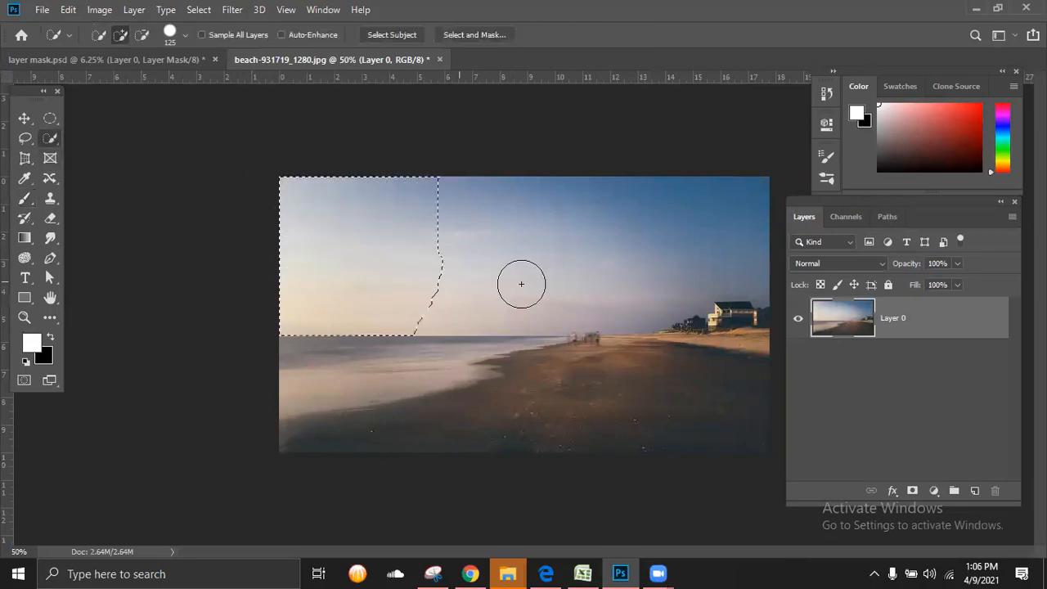
pyautogui.moveTo(521, 284); pyautogui.dragTo(684, 244)
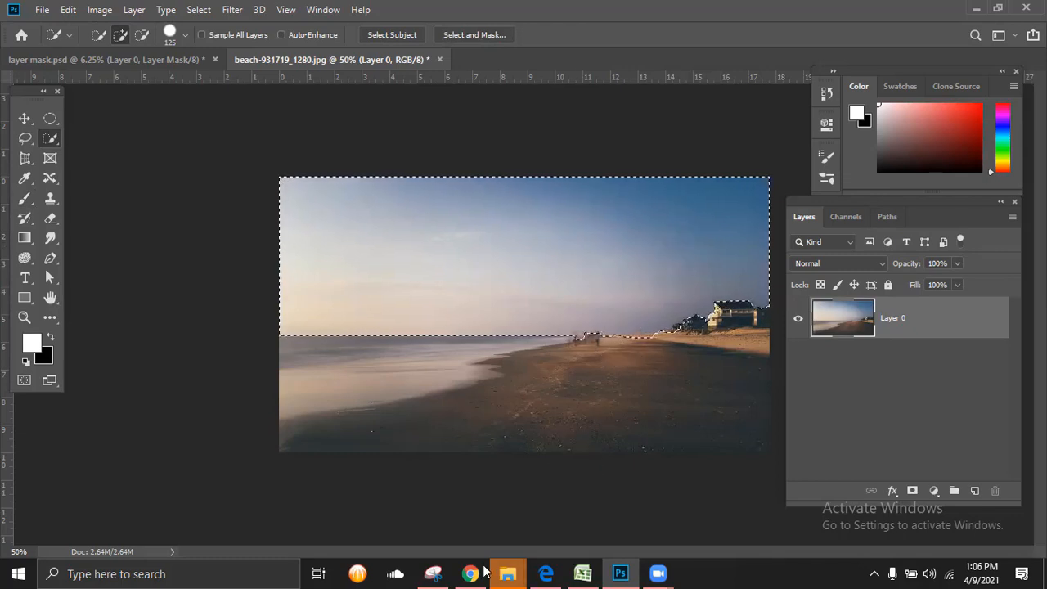
# Step: Place the sunset sky image from the 8-1-21 folder at 103.35% scale, stacked beneath the beach layer
pyautogui.moveTo(507, 573)
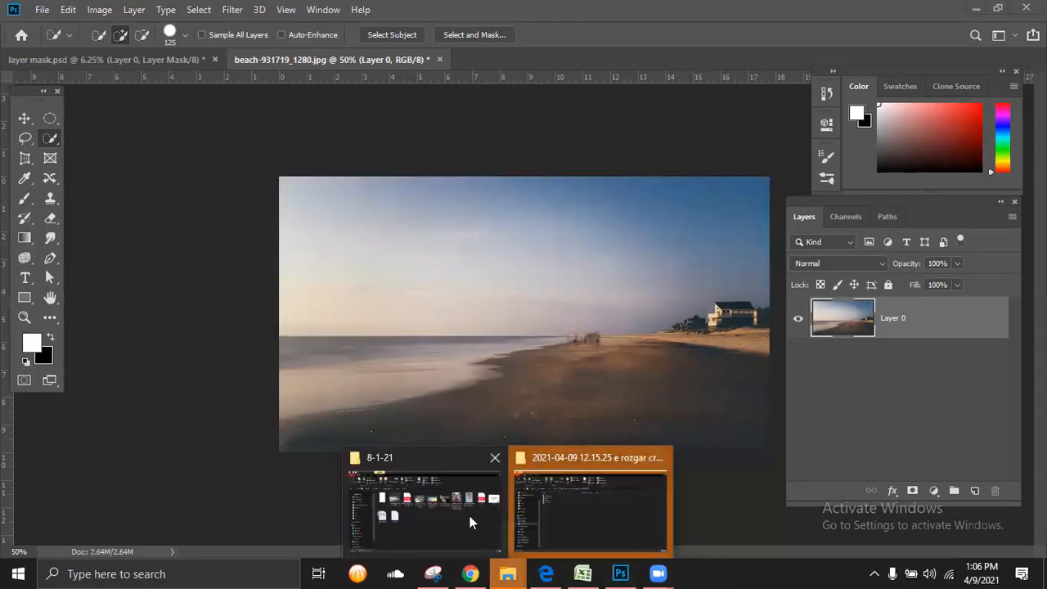
pyautogui.click(471, 522)
pyautogui.moveTo(577, 229); pyautogui.dragTo(515, 273)
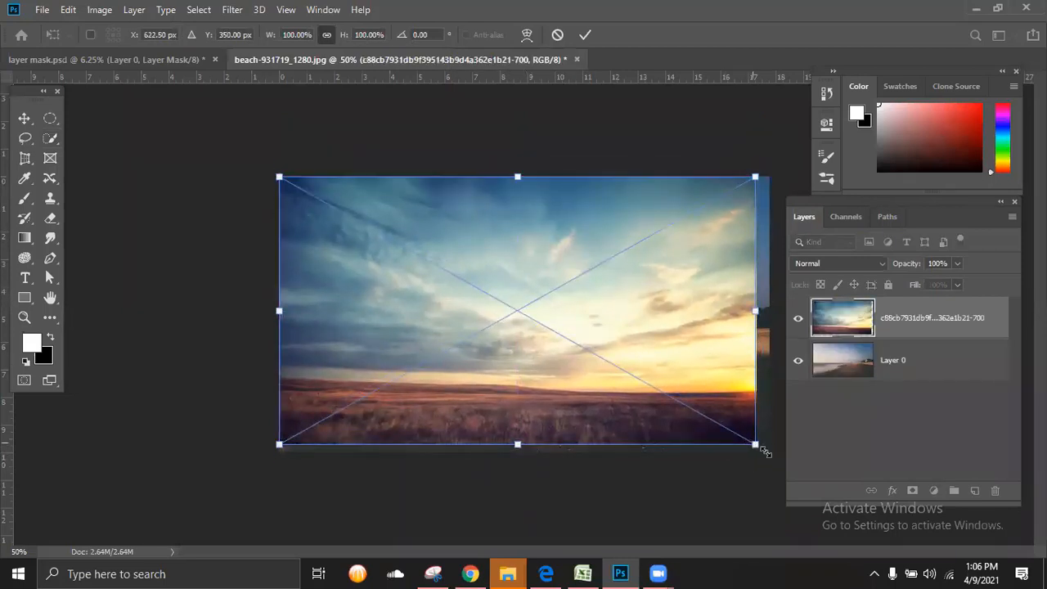
pyautogui.moveTo(756, 445); pyautogui.dragTo(773, 456)
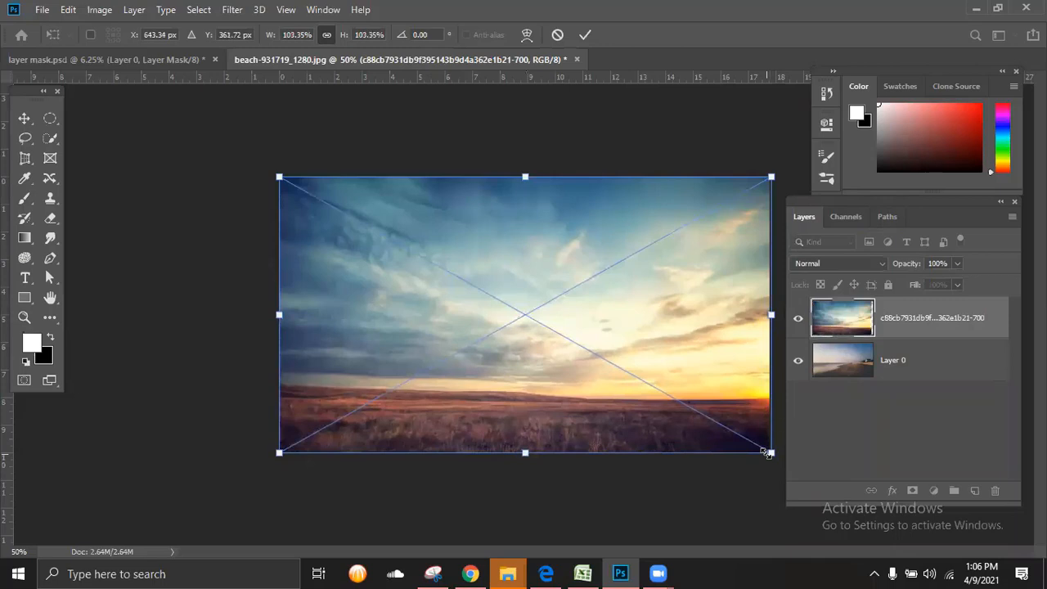
pyautogui.press('w')
pyautogui.moveTo(919, 333); pyautogui.dragTo(917, 381)
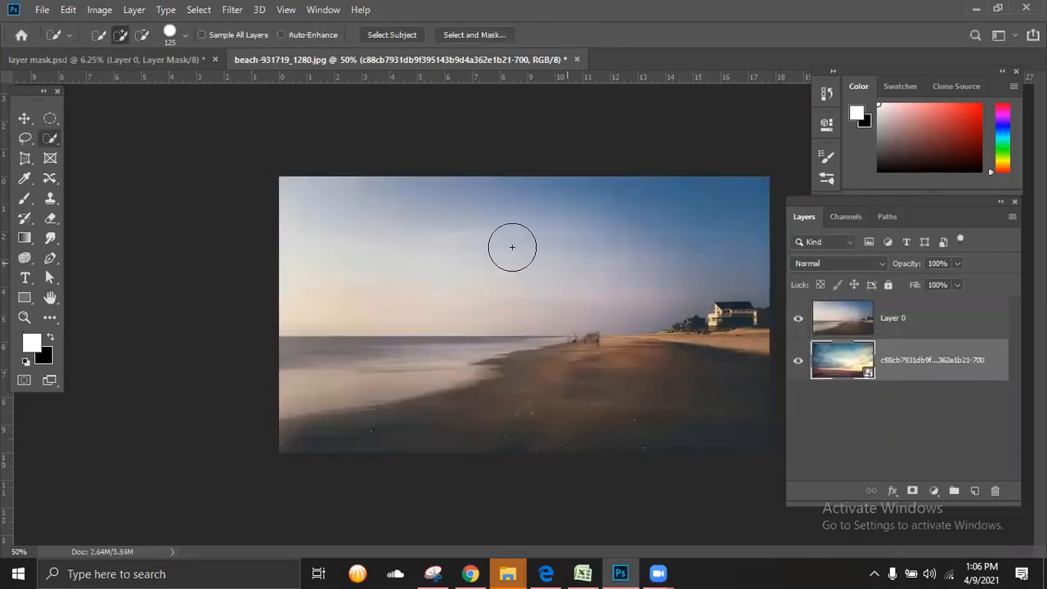
pyautogui.click(327, 208)
pyautogui.moveTo(369, 242)
pyautogui.mouseDown()
pyautogui.moveTo(402, 284)
pyautogui.moveTo(481, 307)
pyautogui.moveTo(636, 260)
pyautogui.mouseUp()
pyautogui.hotkey('ctrl', 'd')
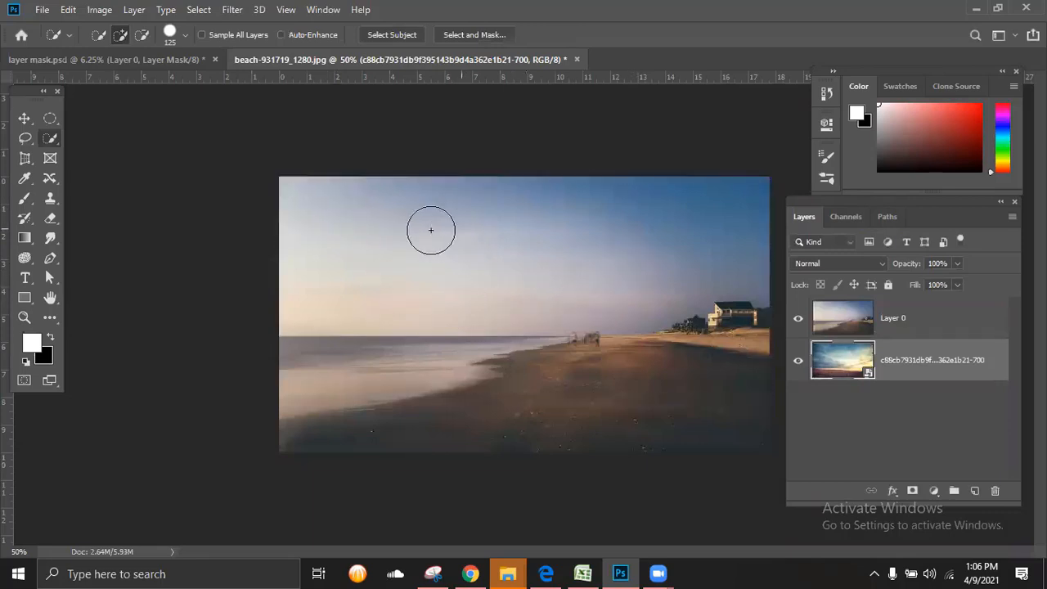
pyautogui.moveTo(322, 203)
pyautogui.mouseDown()
pyautogui.moveTo(433, 263)
pyautogui.moveTo(516, 272)
pyautogui.moveTo(641, 238)
pyautogui.mouseUp()
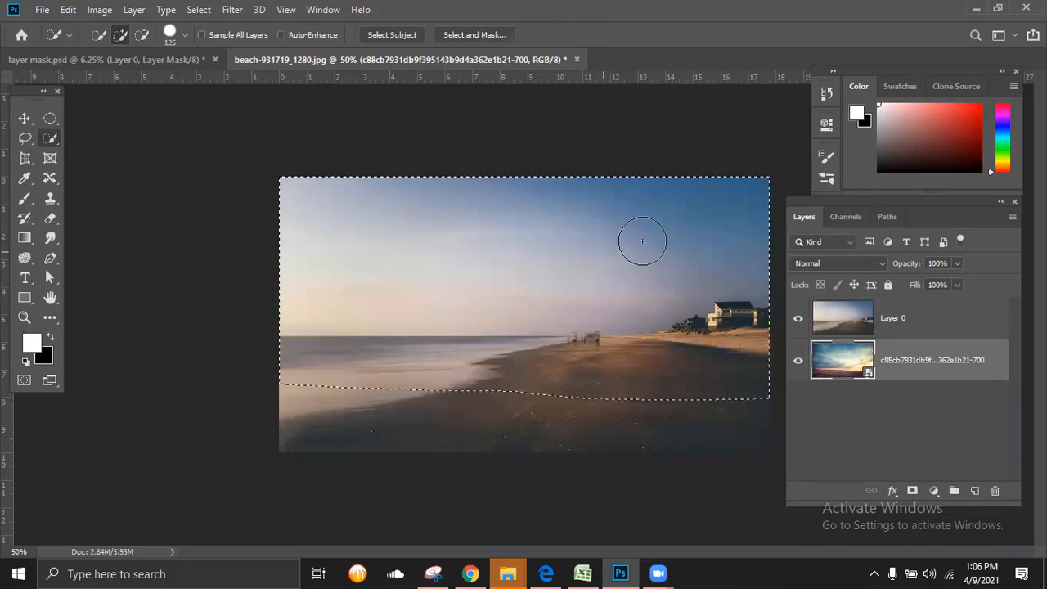
pyautogui.hotkey('ctrl', 'd')
# Step: Quick-select the sky on Layer 0 and add a layer mask from that selection
pyautogui.click(856, 318)
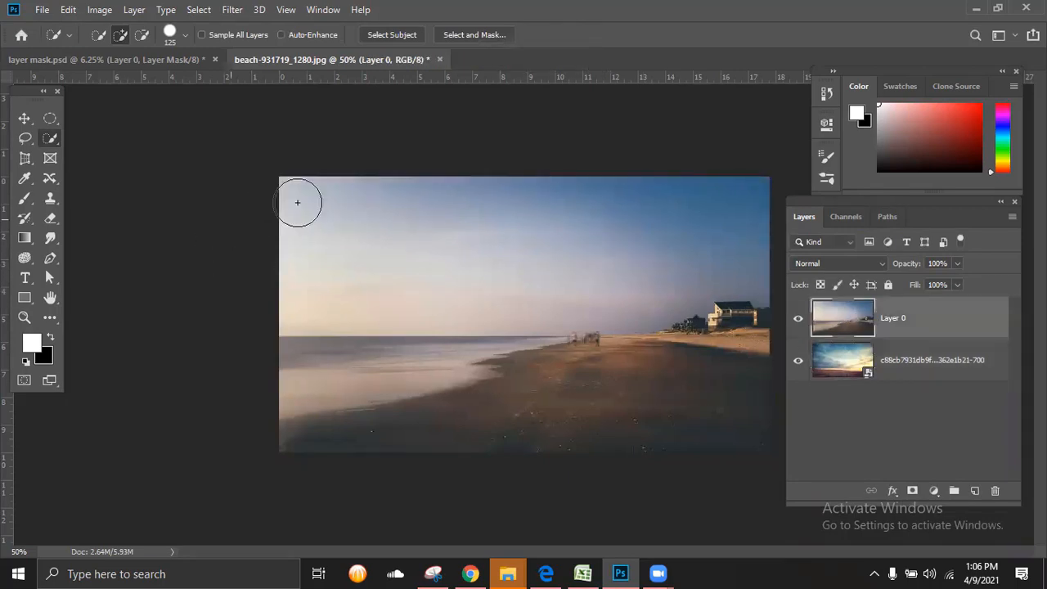
pyautogui.moveTo(297, 203)
pyautogui.mouseDown()
pyautogui.moveTo(445, 270)
pyautogui.moveTo(674, 234)
pyautogui.mouseUp()
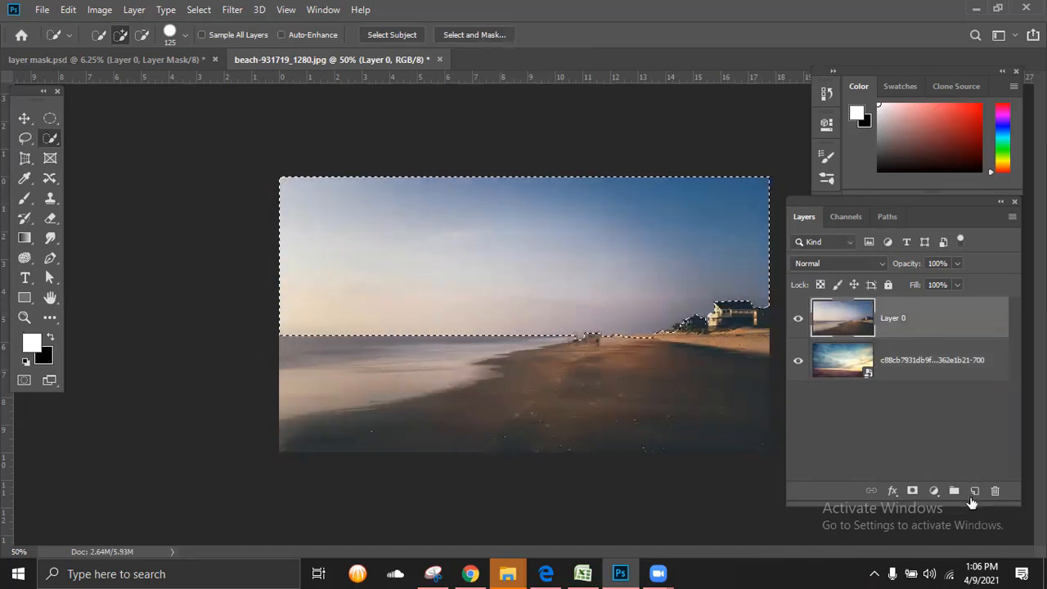
pyautogui.click(912, 491)
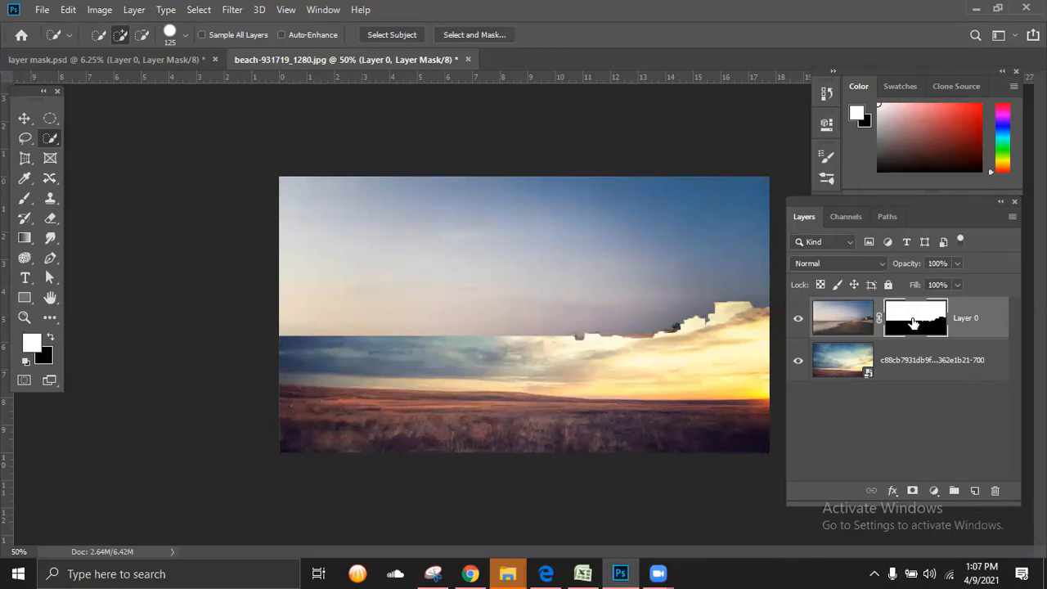
# Step: Hide and show Layer 0 to check its masking, and invert the mask to hide the beach photo's sky
pyautogui.click(798, 319)
pyautogui.click(798, 319)
pyautogui.hotkey('ctrl', 'i')
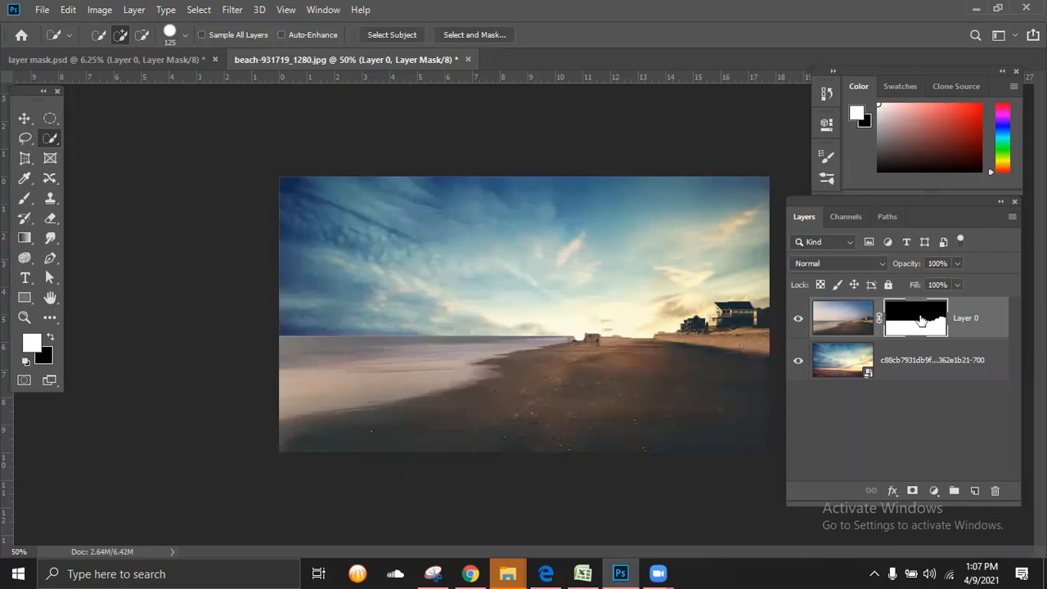
# Step: Hide and show the sunset layer to compare, and move the sunset image slightly upward behind the beach
pyautogui.click(798, 361)
pyautogui.click(797, 361)
pyautogui.click(806, 361)
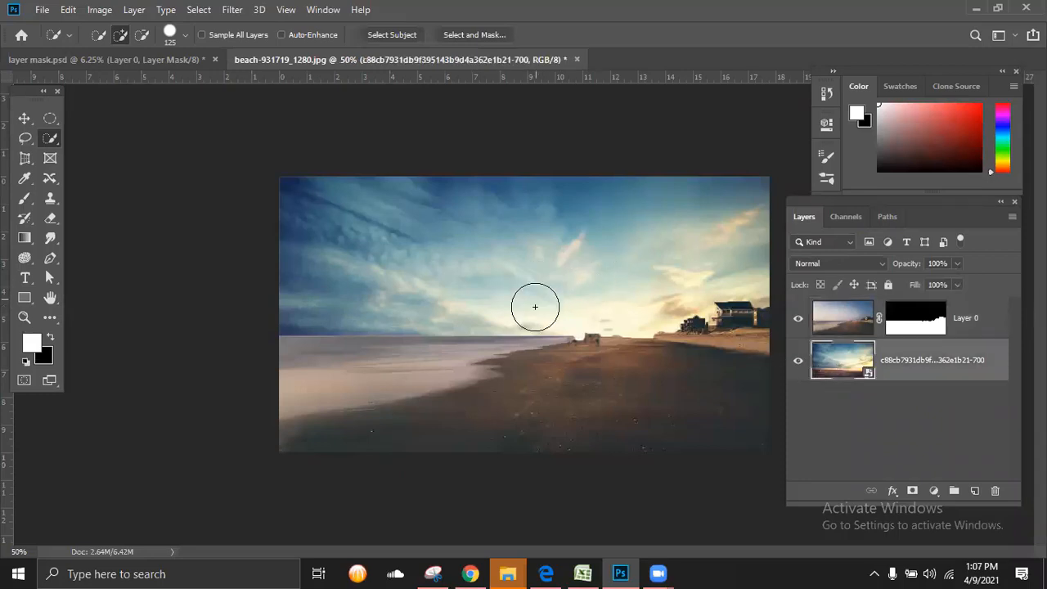
pyautogui.press('v')
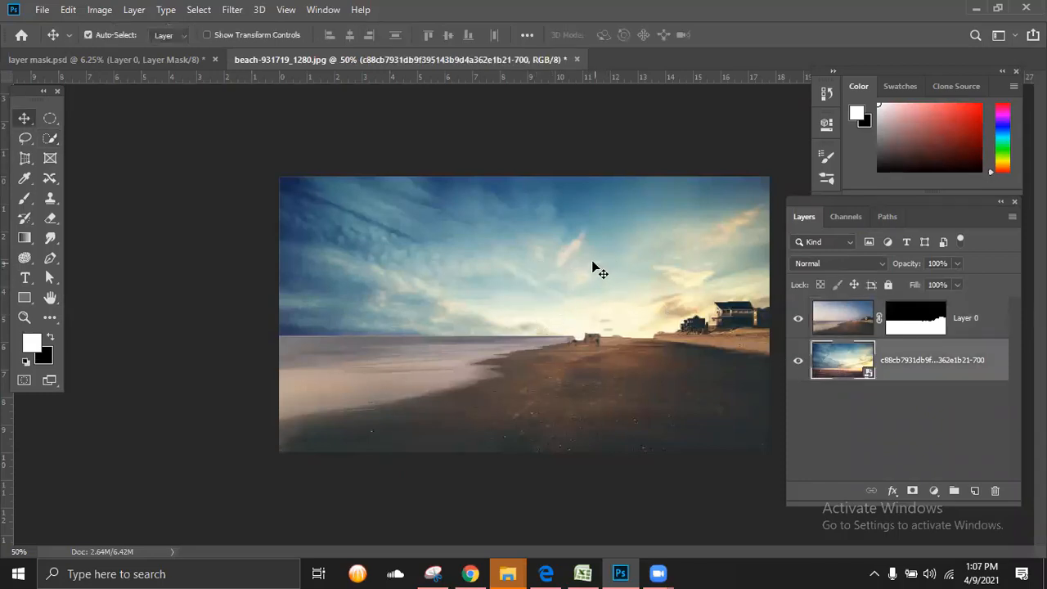
pyautogui.moveTo(593, 266); pyautogui.dragTo(590, 226)
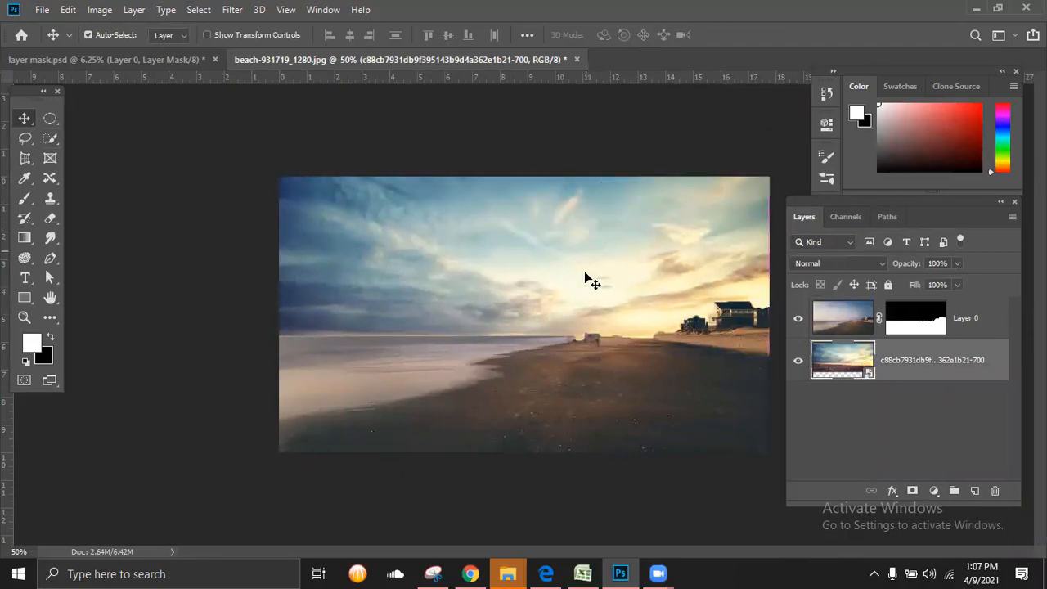
# Step: Target Layer 0's mask with the Brush tool, using white as the foreground colour
pyautogui.hotkey('ctrl', '+')
pyautogui.hotkey('ctrl', '+')
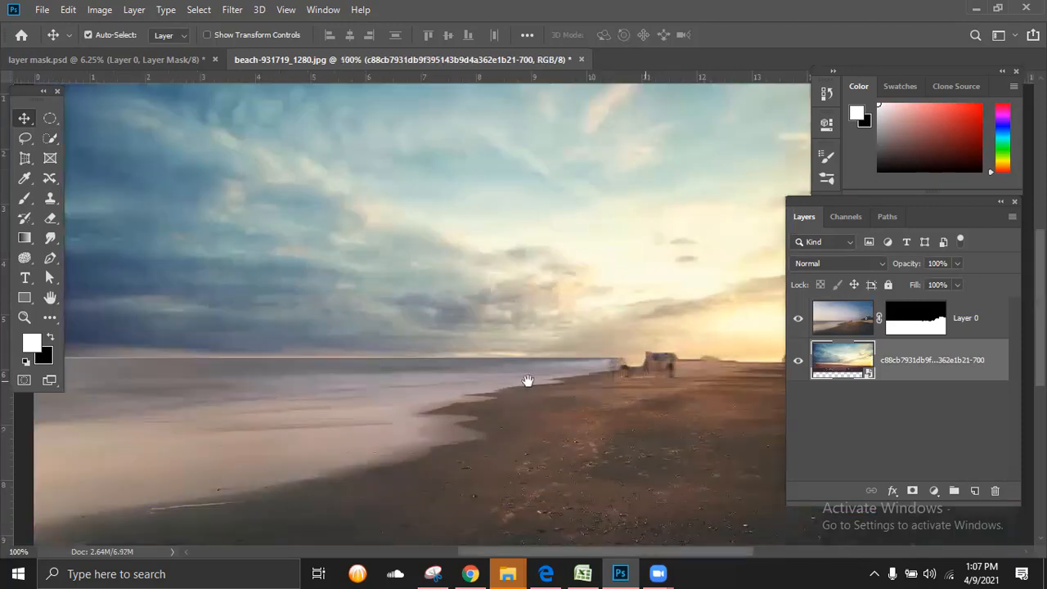
pyautogui.moveTo(528, 381); pyautogui.dragTo(409, 369)
pyautogui.hotkey('ctrl', '+')
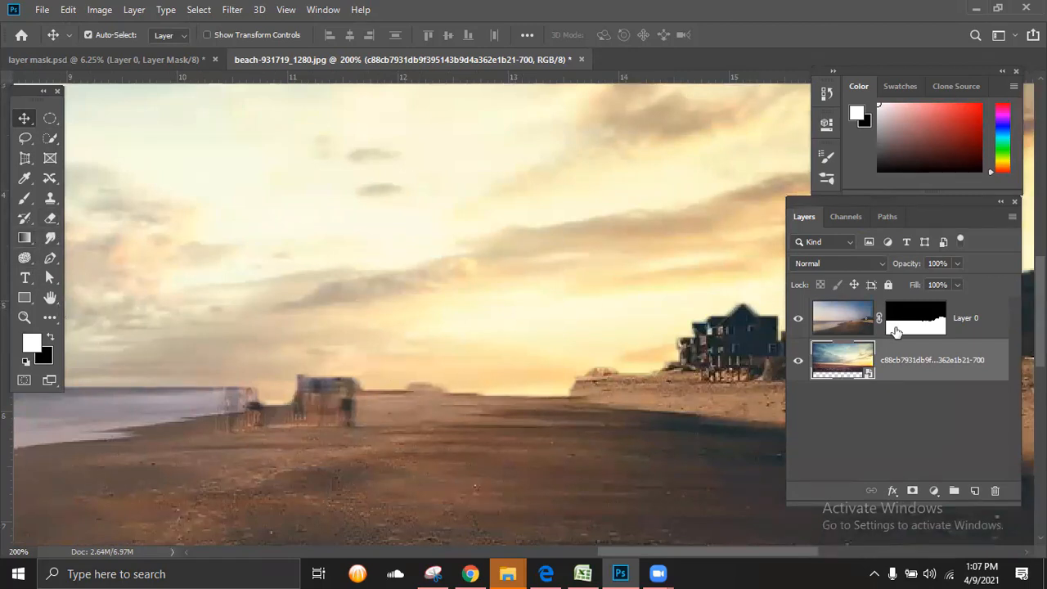
pyautogui.click(924, 326)
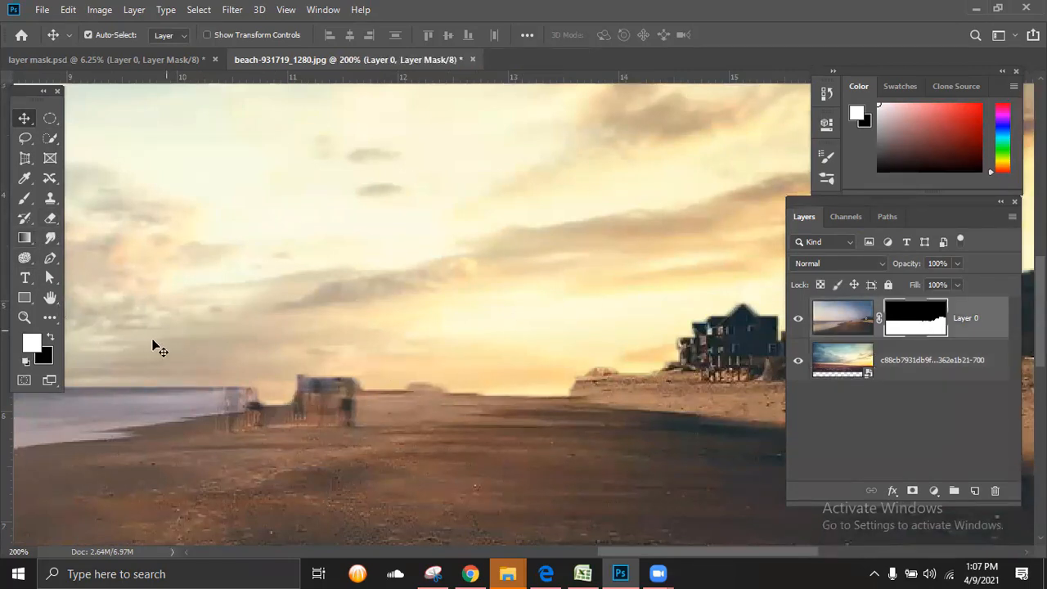
pyautogui.click(33, 343)
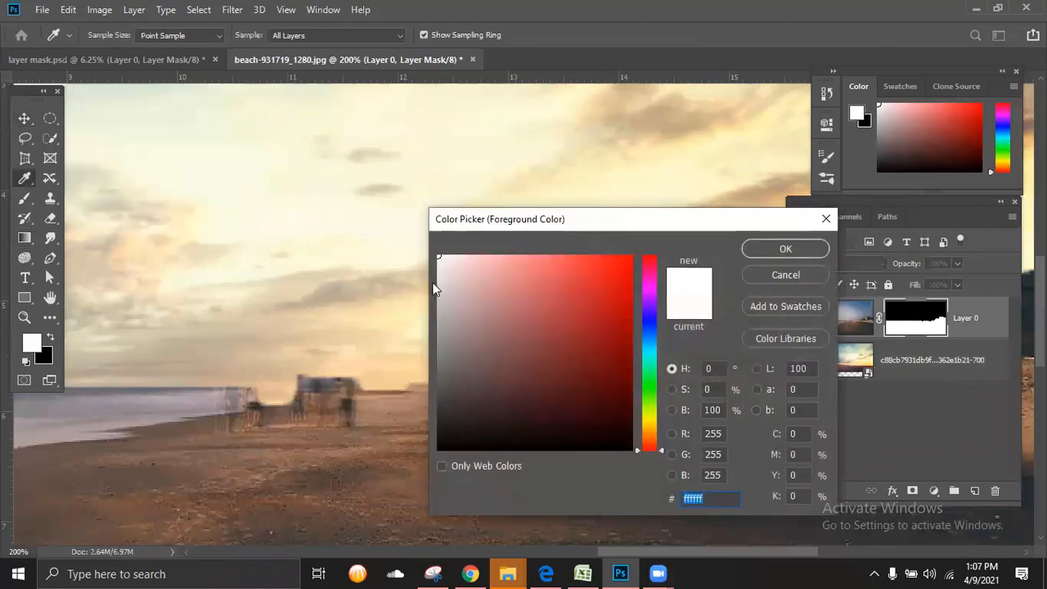
pyautogui.click(768, 248)
pyautogui.press('v')
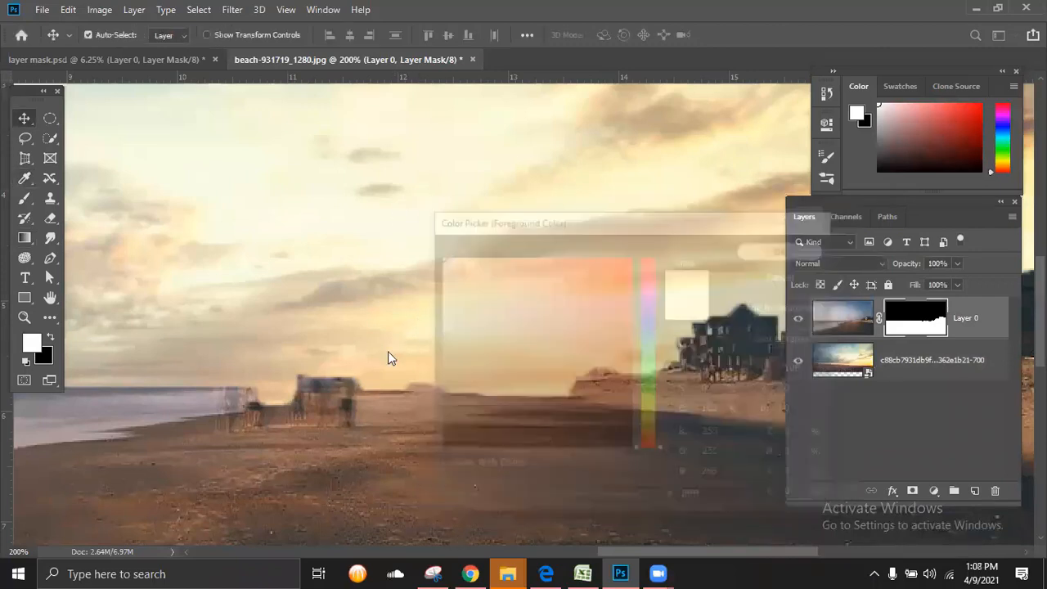
pyautogui.hotkey('alt', '[')
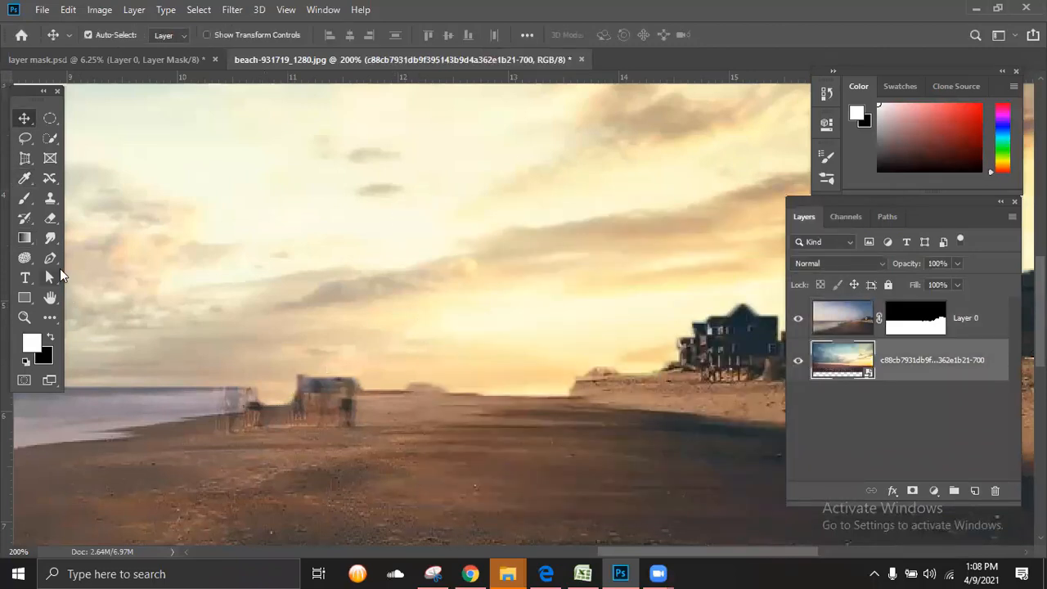
pyautogui.click(24, 198)
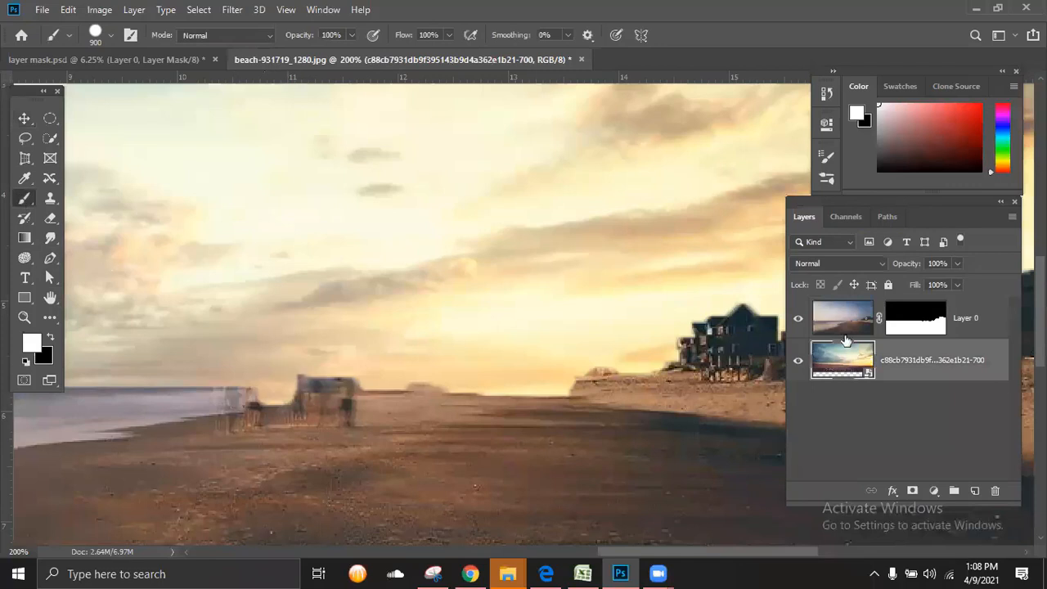
pyautogui.click(915, 327)
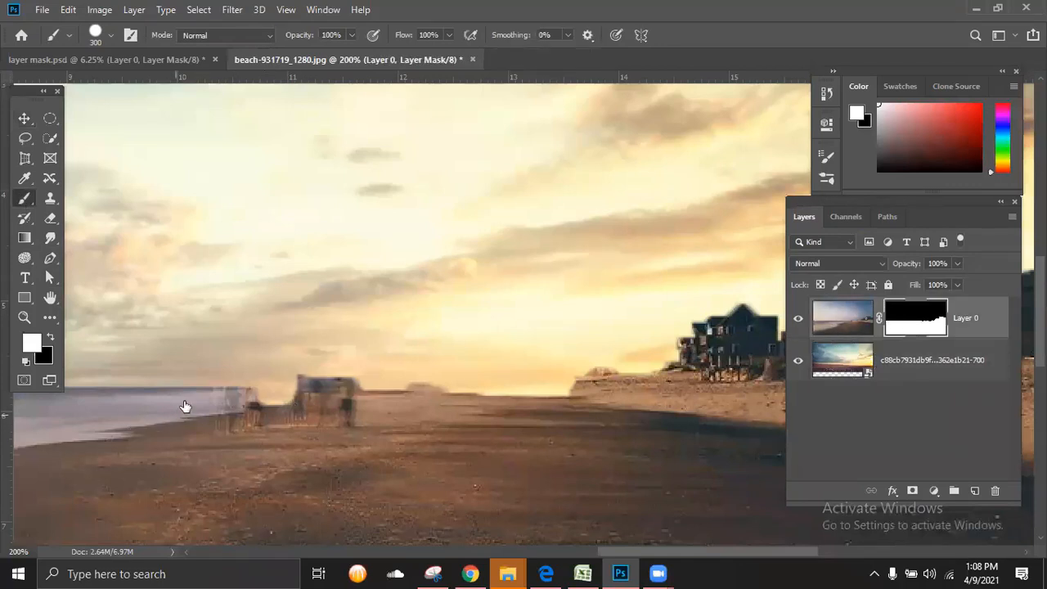
# Step: Paint white on Layer 0's mask with a 20 px brush to restore the people, the horizon strip and the house edges
pyautogui.press('[')
pyautogui.press('[')
pyautogui.press('[')
pyautogui.press('[')
pyautogui.press('[')
pyautogui.press('[')
pyautogui.press('[')
pyautogui.press('[')
pyautogui.press('[')
pyautogui.press('[')
pyautogui.press('[')
pyautogui.press('[')
pyautogui.press('[')
pyautogui.press('[')
pyautogui.press('[')
pyautogui.press('[')
pyautogui.press('[')
pyautogui.press('[')
pyautogui.press('[')
pyautogui.press('[')
pyautogui.press('[')
pyautogui.press(']')
pyautogui.moveTo(248, 400)
pyautogui.mouseDown()
pyautogui.moveTo(466, 393)
pyautogui.moveTo(614, 405)
pyautogui.moveTo(429, 409)
pyautogui.moveTo(683, 380)
pyautogui.moveTo(104, 401)
pyautogui.mouseUp()
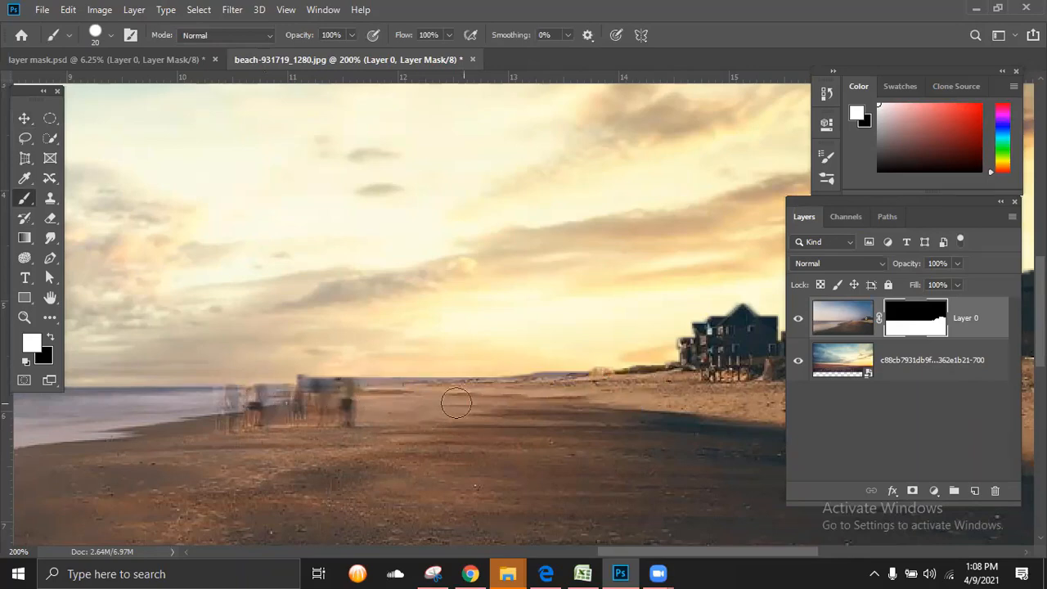
pyautogui.hscroll(3, 456, 398)
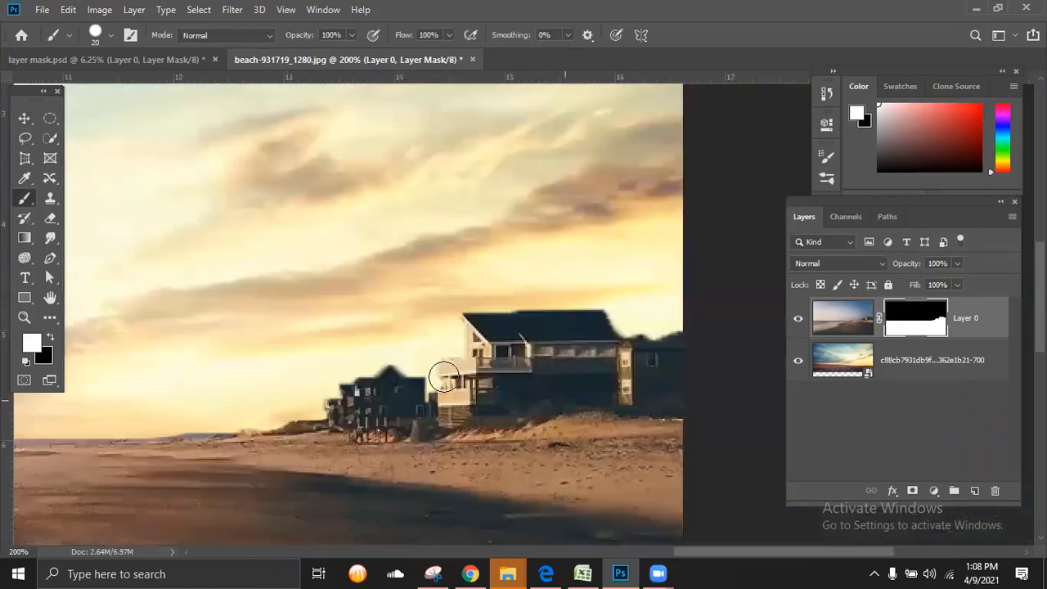
pyautogui.click(447, 369)
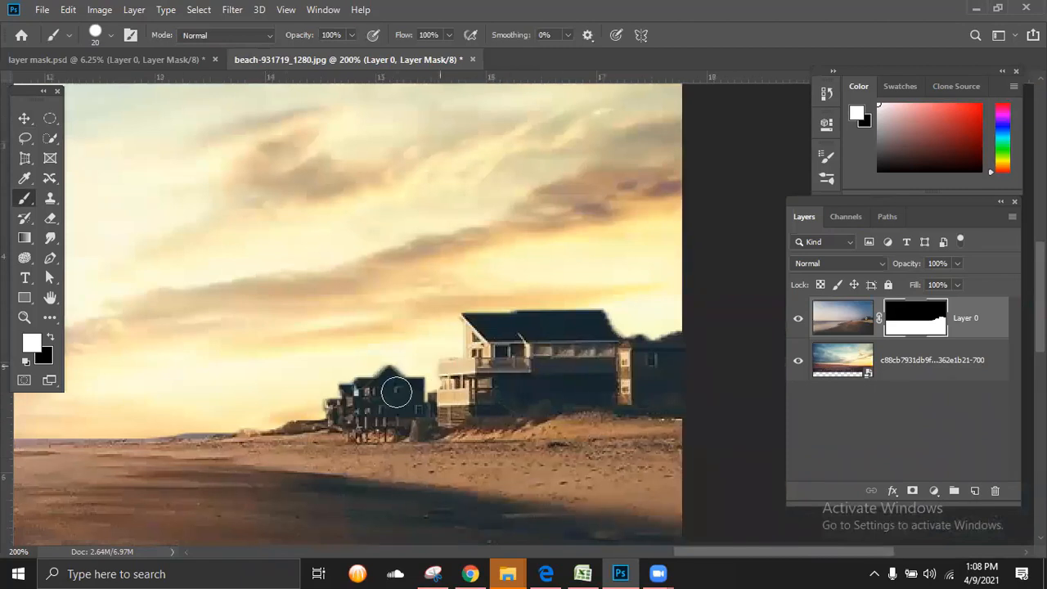
# Step: Try painting white across the sky on Layer 0's mask above the houses, and undo the strokes
pyautogui.moveTo(200, 229); pyautogui.dragTo(274, 288)
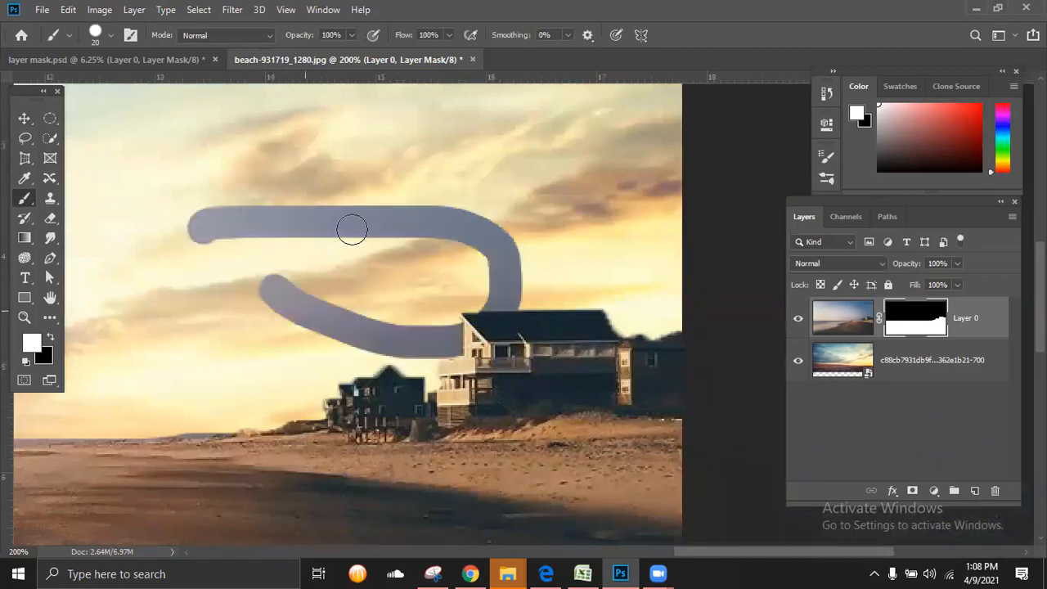
pyautogui.moveTo(352, 229); pyautogui.dragTo(352, 230)
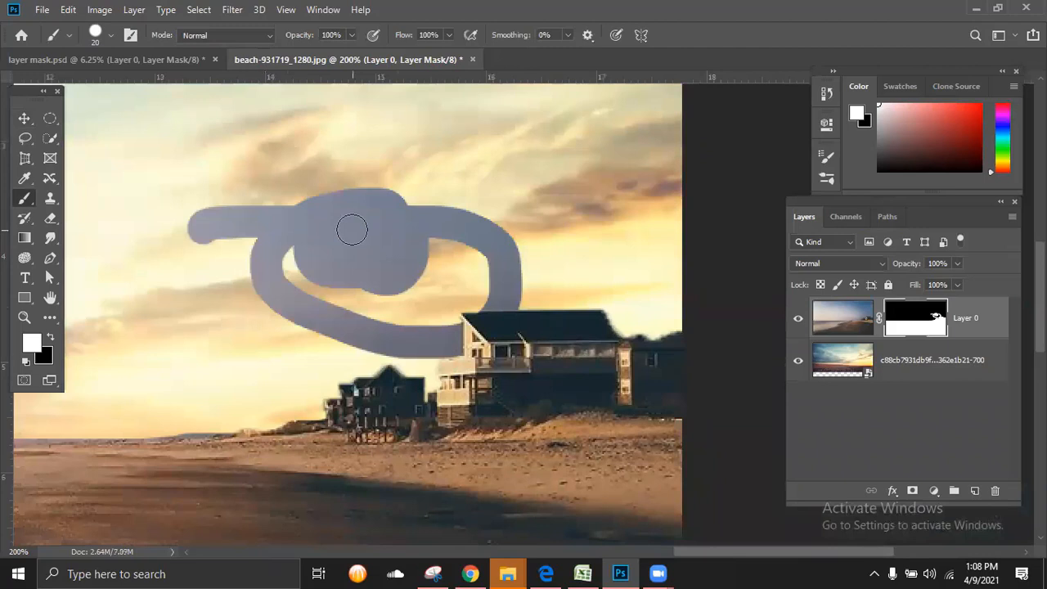
pyautogui.hotkey('ctrl', 'z')
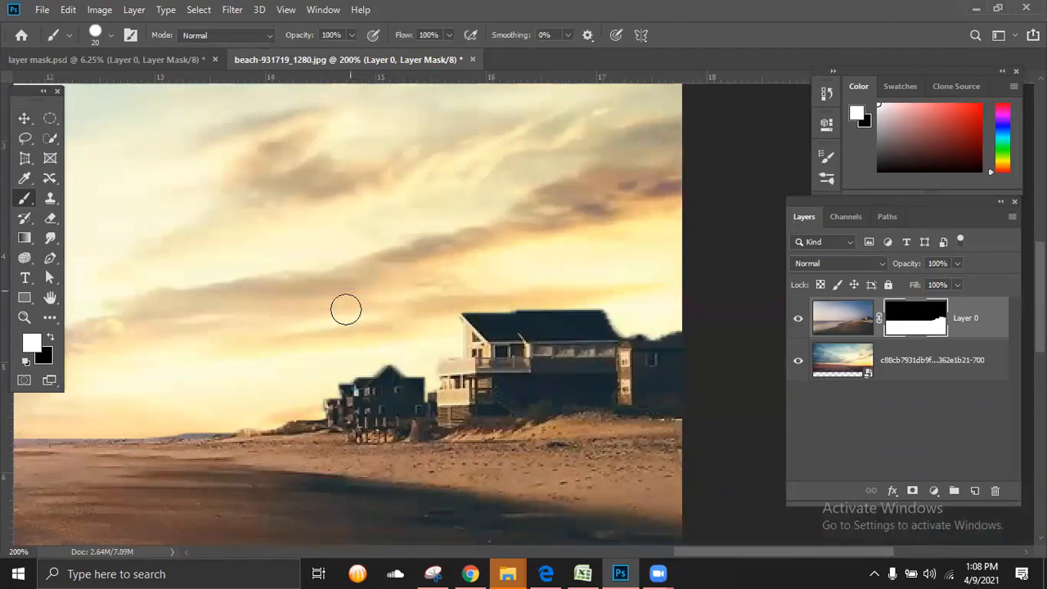
# Step: Inspect the mask edge along the shore and houses, try dabbing white at the rightmost roof, and undo it
pyautogui.hscroll(-5, 281, 374)
pyautogui.scroll(-2, 281, 374)
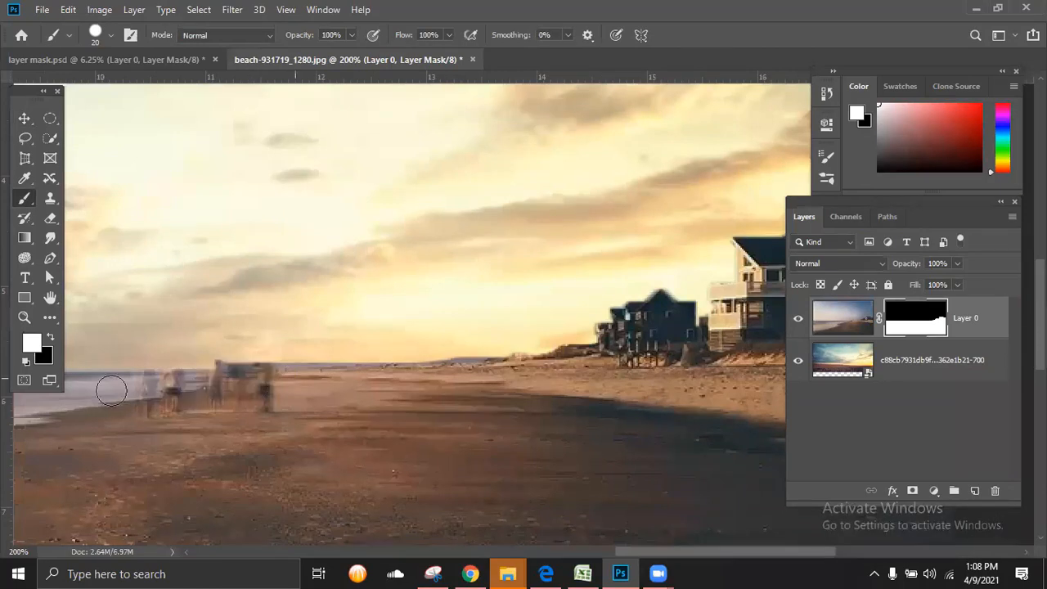
pyautogui.hscroll(-5, 429, 381)
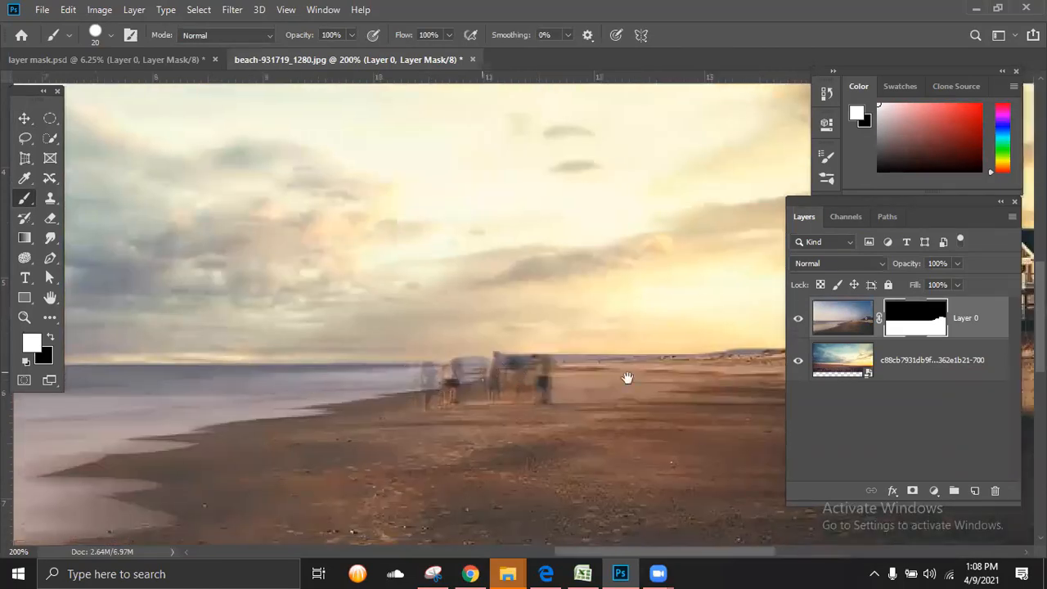
pyautogui.hscroll(7, 352, 381)
pyautogui.hscroll(3, 539, 330)
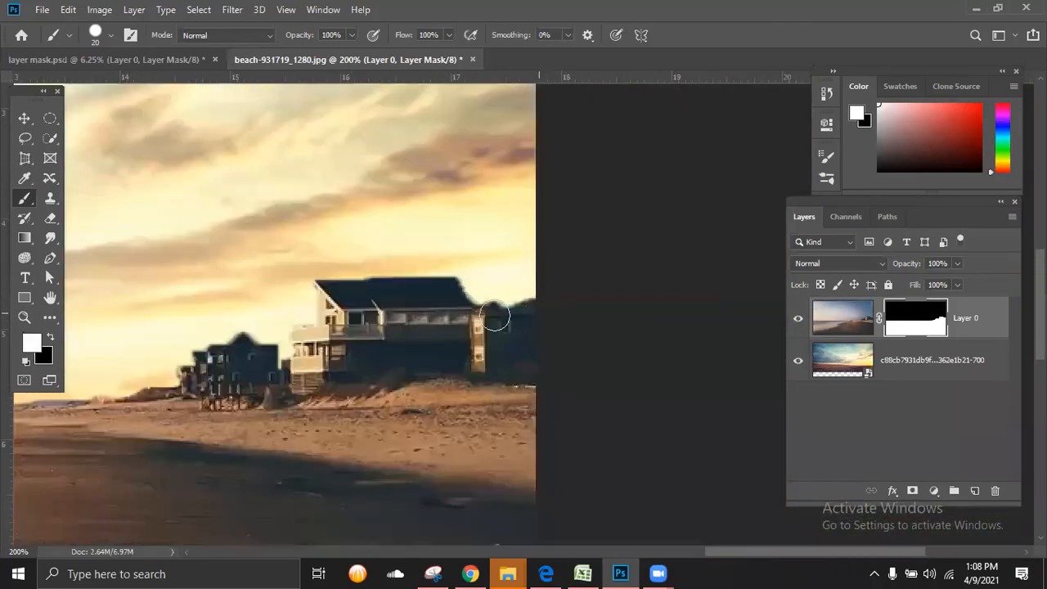
pyautogui.hotkey('ctrl', 'z')
pyautogui.click(536, 309)
pyautogui.hotkey('ctrl', 'z')
pyautogui.moveTo(390, 351); pyautogui.dragTo(447, 360)
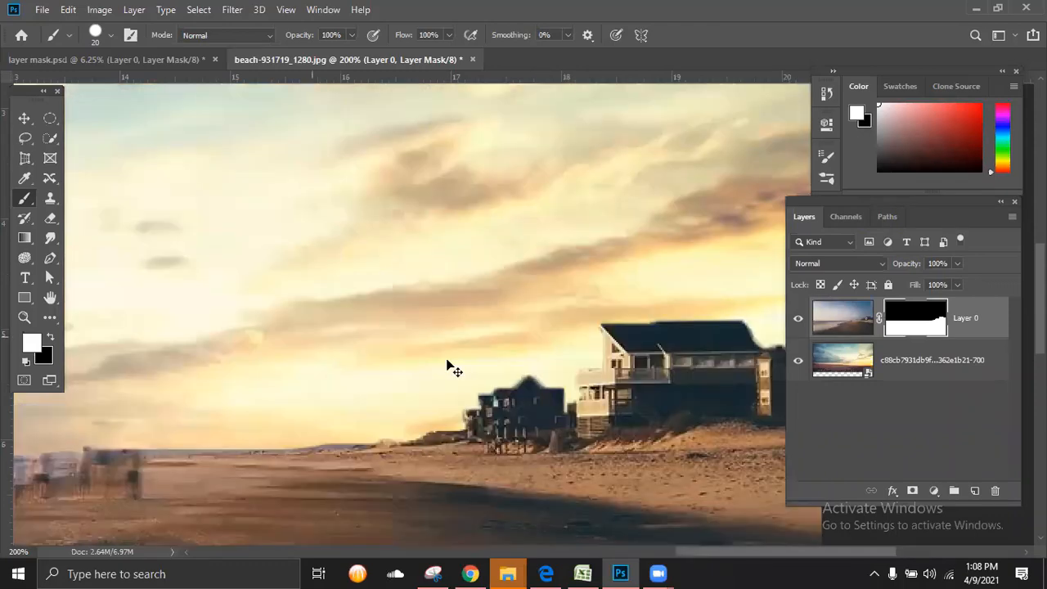
# Step: Hide and show the sunset layer to check the beach photo's refined mask across the whole image
pyautogui.hotkey('ctrl', '0')
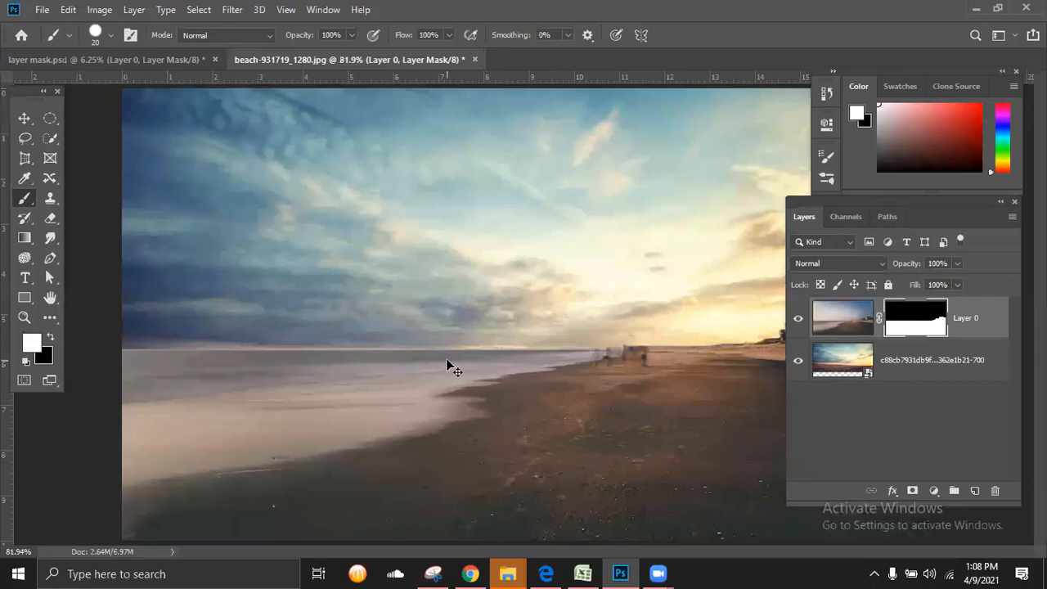
pyautogui.hotkey('ctrl', '-')
pyautogui.hotkey('ctrl', '-')
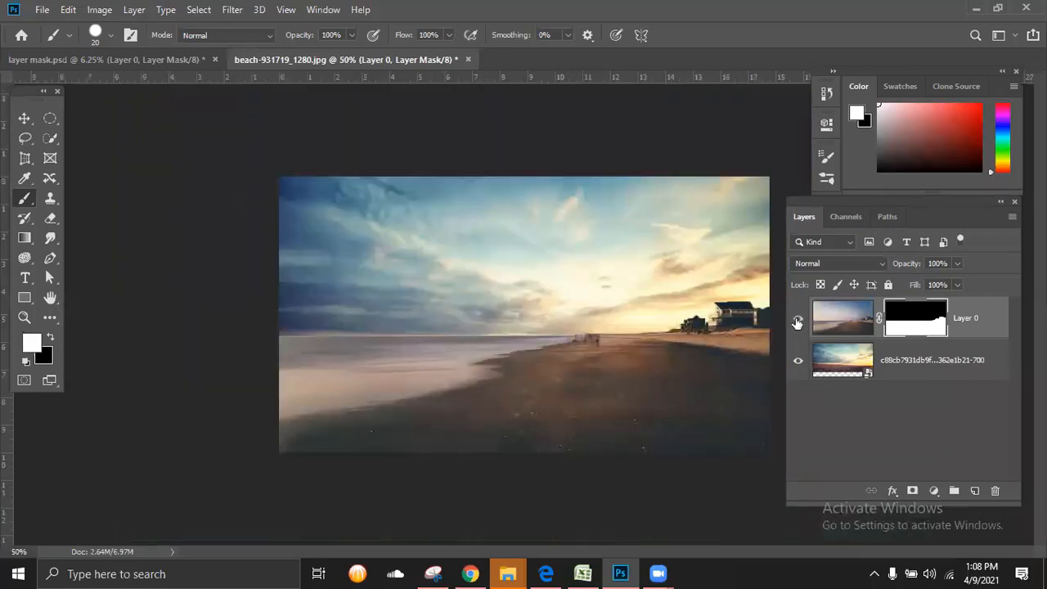
pyautogui.click(798, 361)
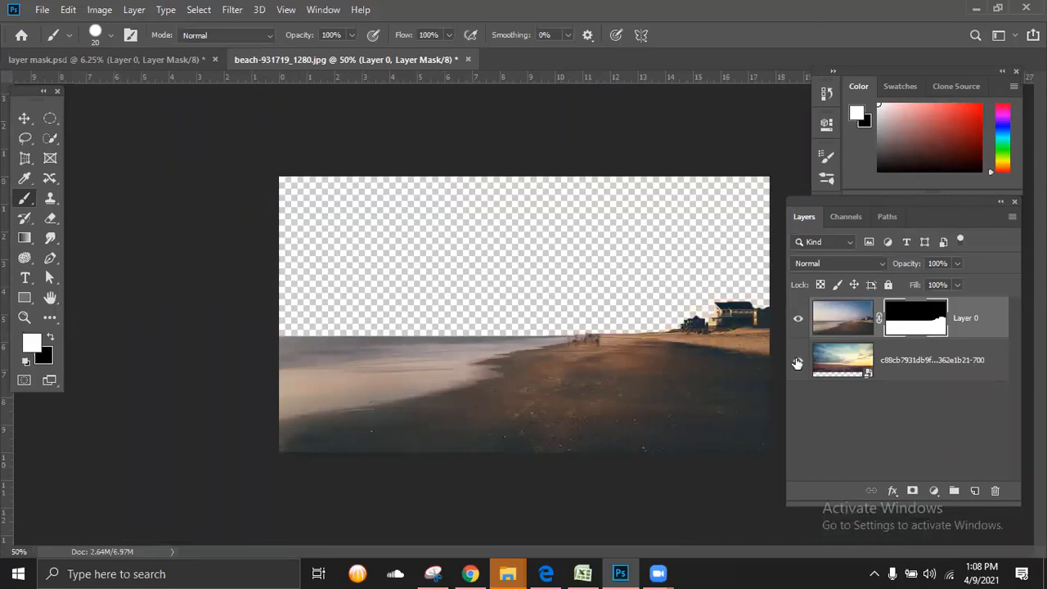
pyautogui.click(798, 362)
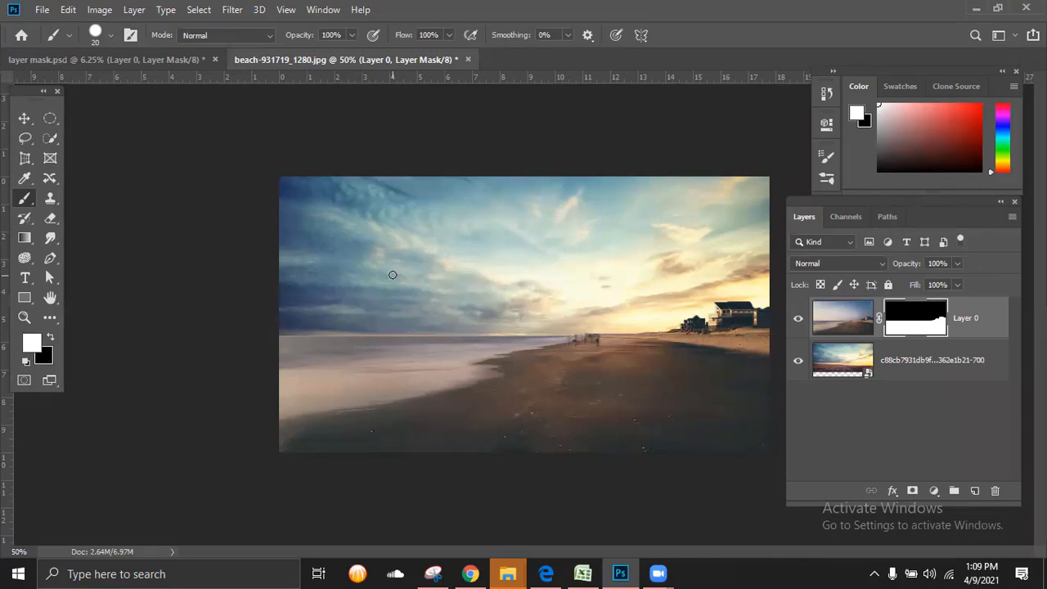
# Step: Save the beach composite to the Desktop as a Photoshop file named "layer mask 2" with Maximize Compatibility enabled
pyautogui.click(39, 9)
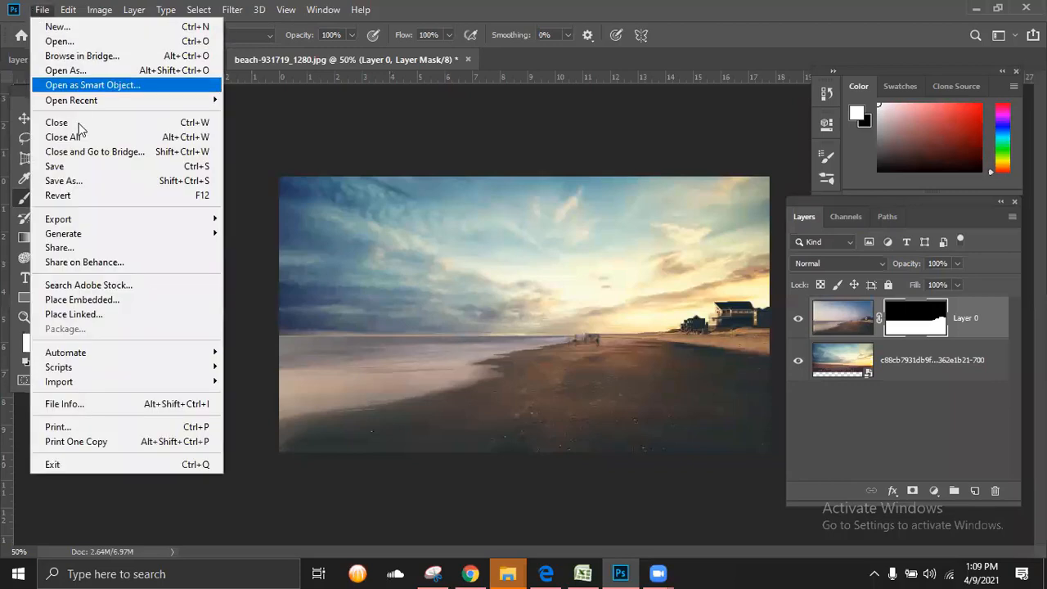
pyautogui.click(82, 163)
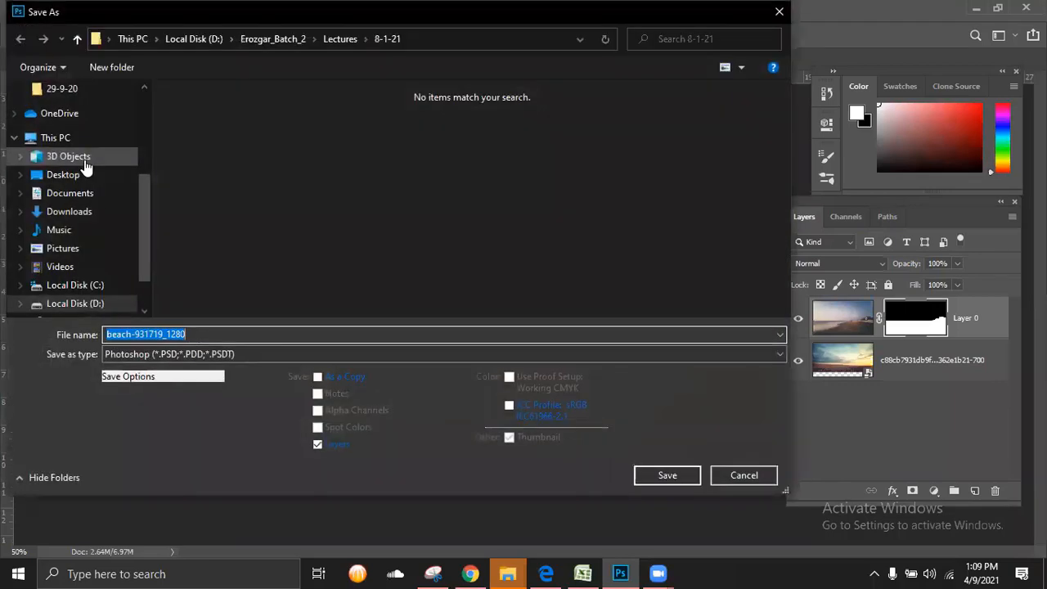
pyautogui.moveTo(149, 226); pyautogui.dragTo(121, 135)
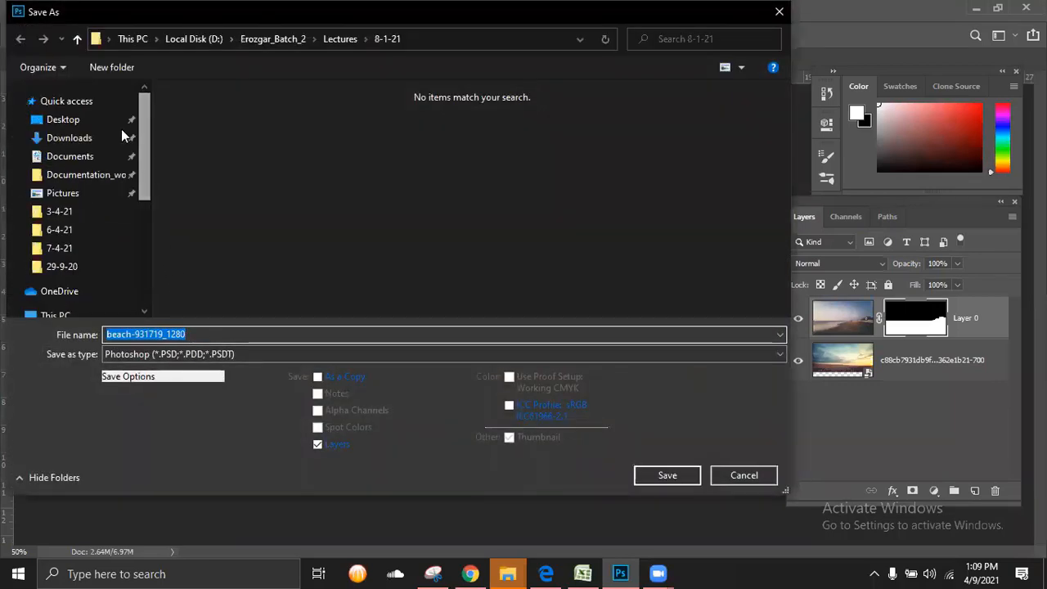
pyautogui.click(65, 120)
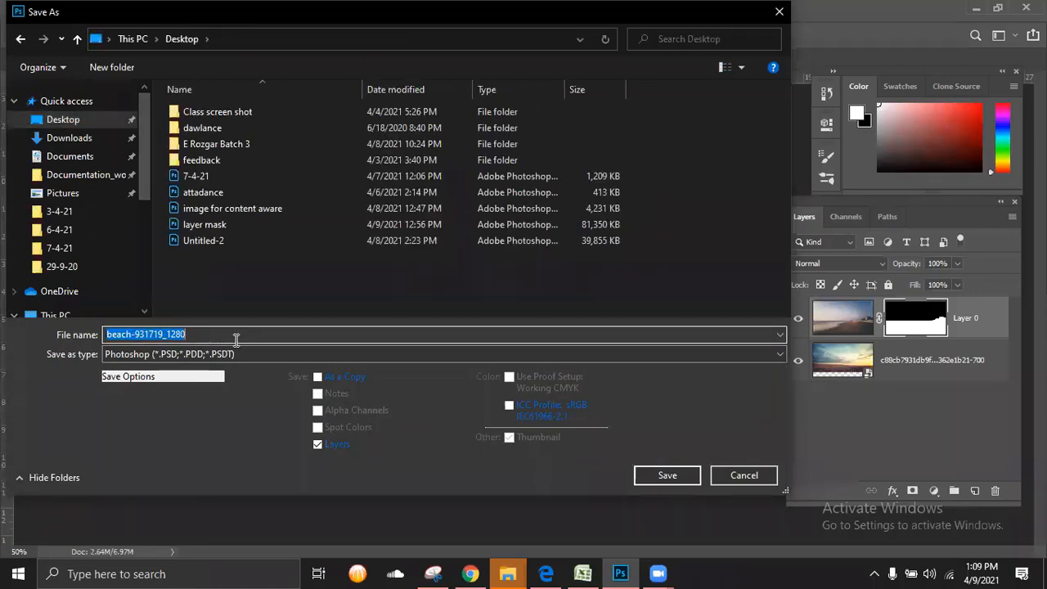
pyautogui.write('layer mask')
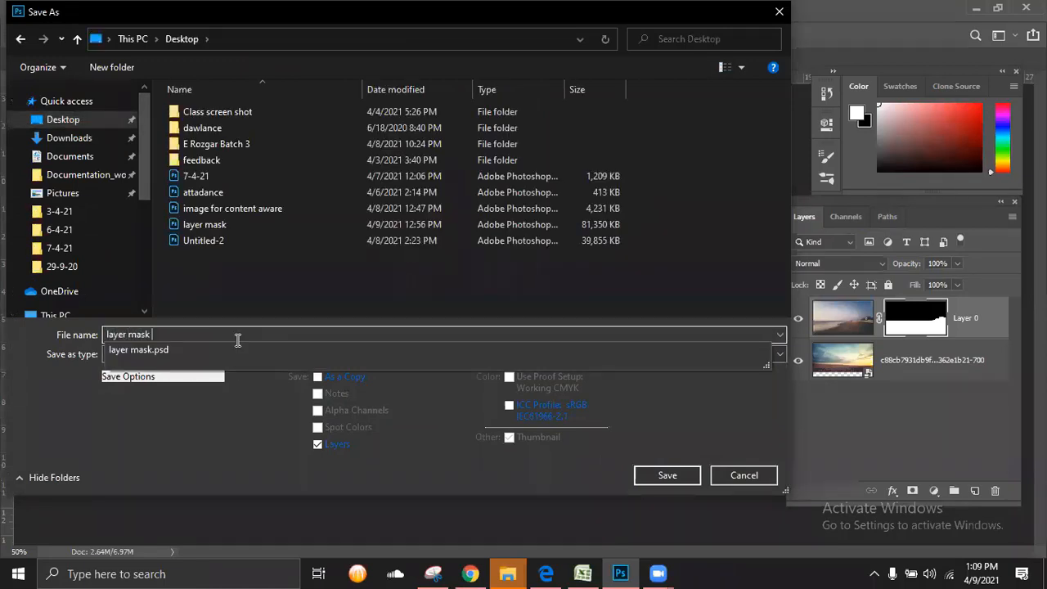
pyautogui.write(' 2')
pyautogui.press('Return')
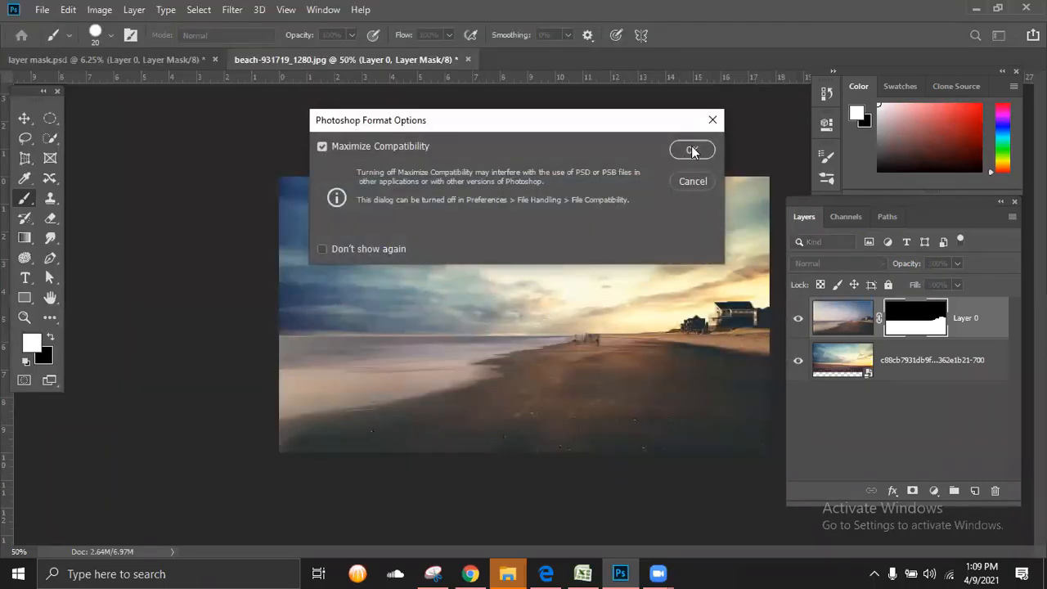
pyautogui.click(691, 151)
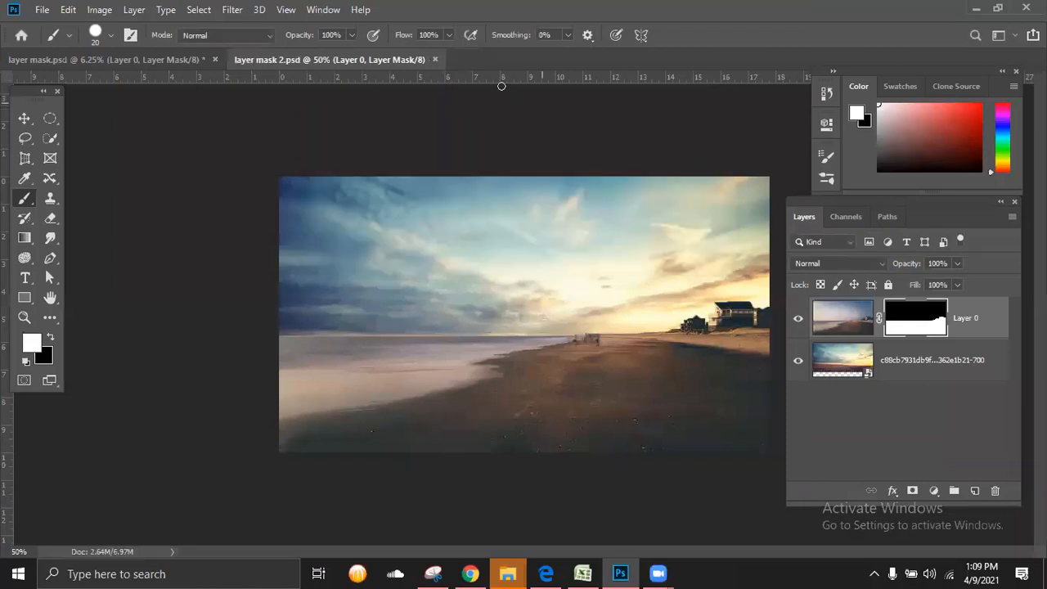
# Step: Close layer mask 2.psd and layer mask.psd, and reopen layer mask 2.psd
pyautogui.click(435, 60)
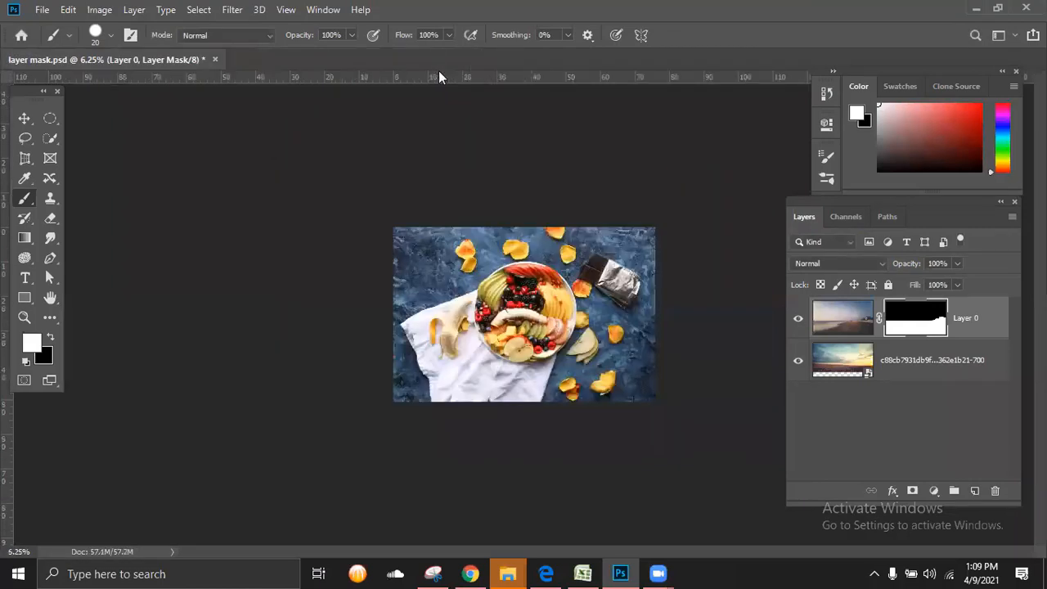
pyautogui.click(215, 59)
pyautogui.click(517, 223)
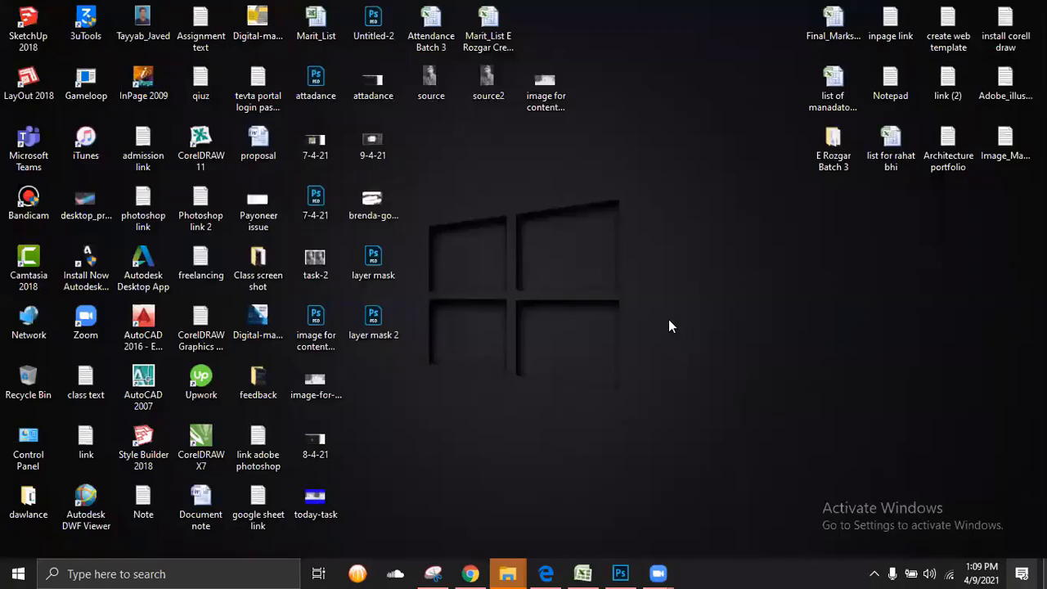
pyautogui.moveTo(379, 327); pyautogui.dragTo(320, 37)
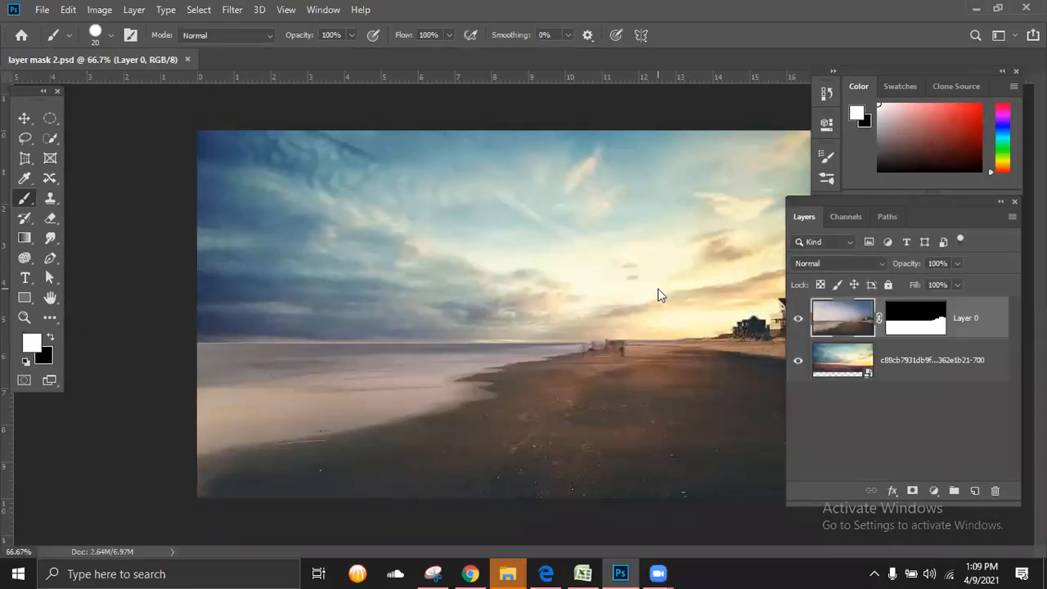
pyautogui.hotkey('ctrl', '-')
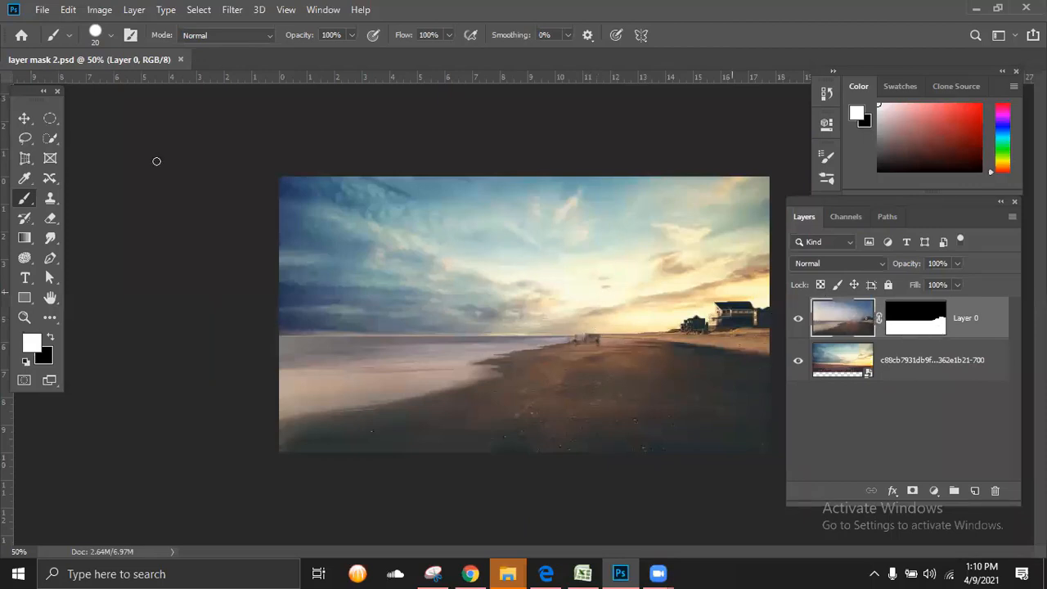
pyautogui.click(41, 9)
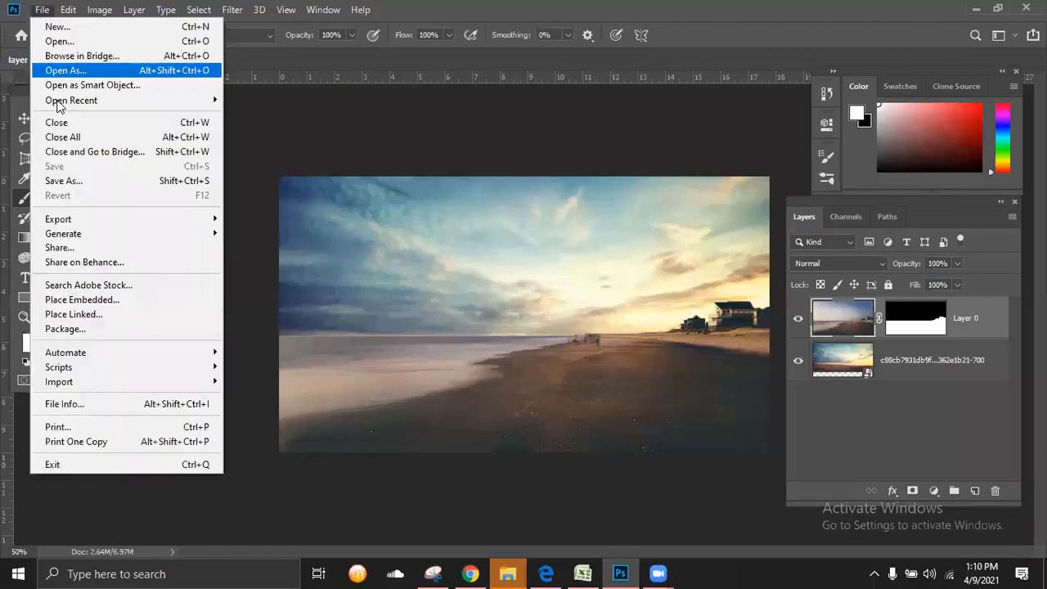
pyautogui.click(273, 161)
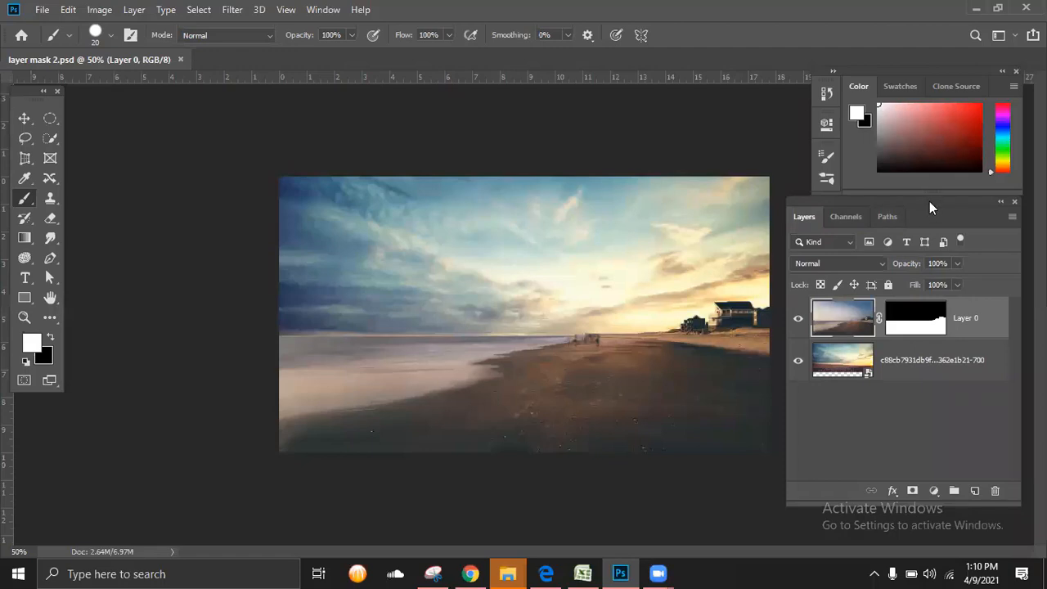
pyautogui.moveTo(929, 201)
pyautogui.mouseDown()
pyautogui.moveTo(938, 190)
pyautogui.moveTo(917, 224)
pyautogui.moveTo(937, 214)
pyautogui.mouseUp()
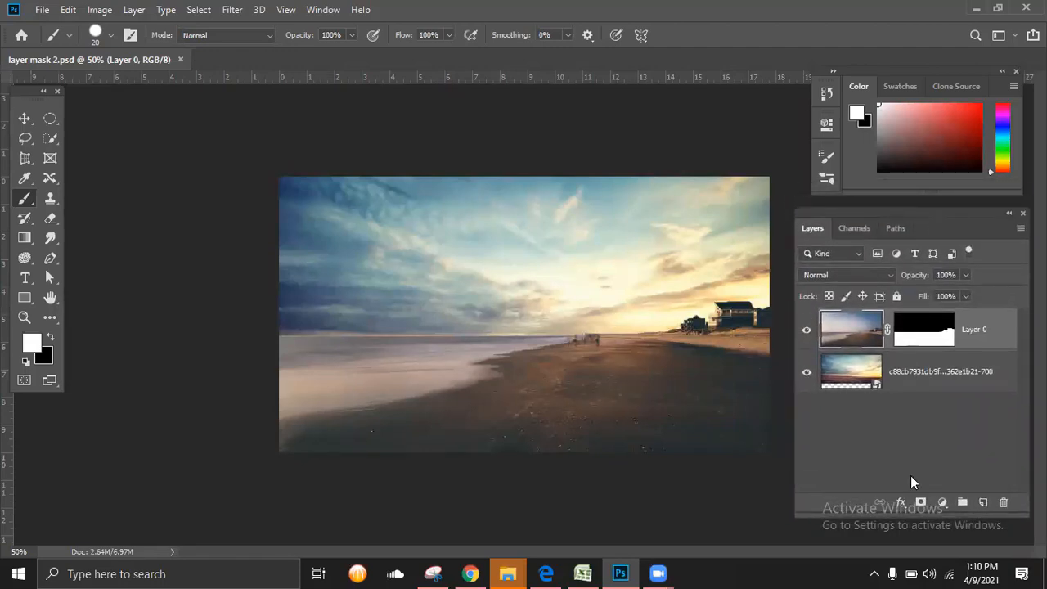